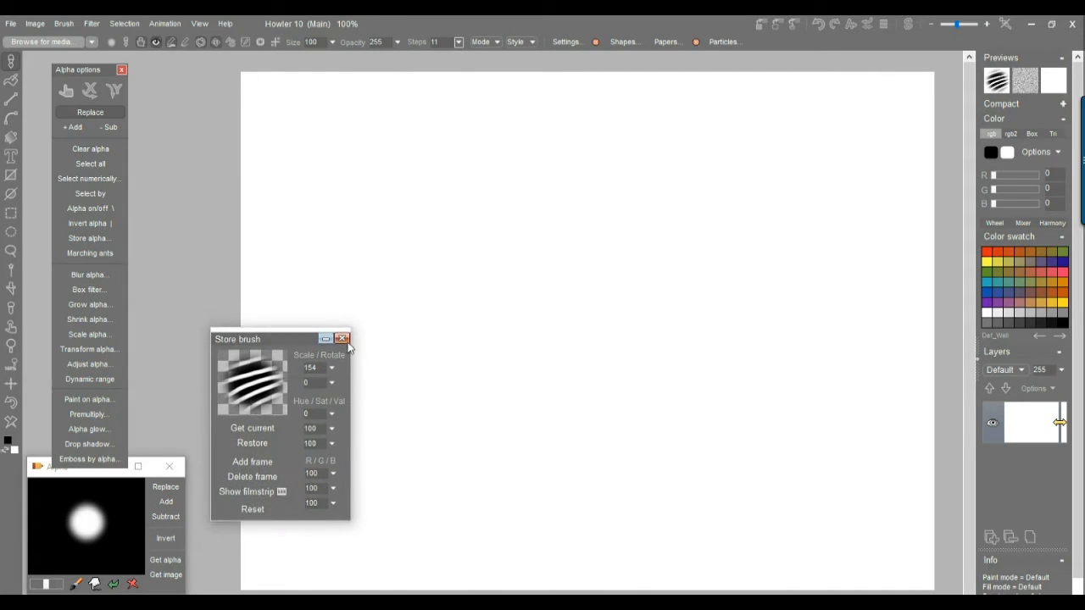
Close the Store brush, Alpha and Alpha options windows to clear the workspace
click(346, 339)
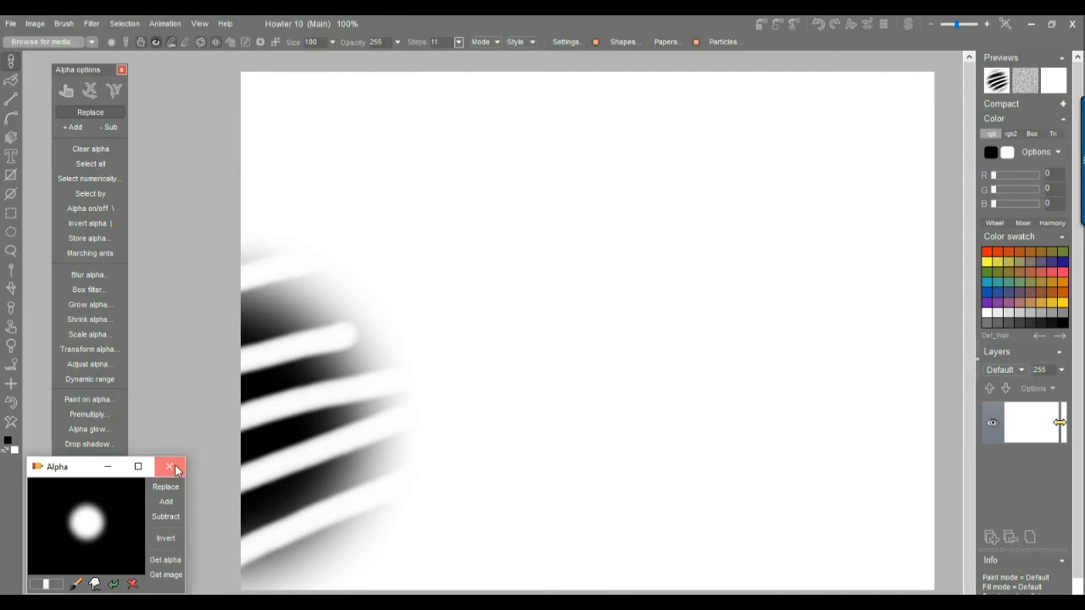
click(169, 467)
drag(103, 70, 151, 97)
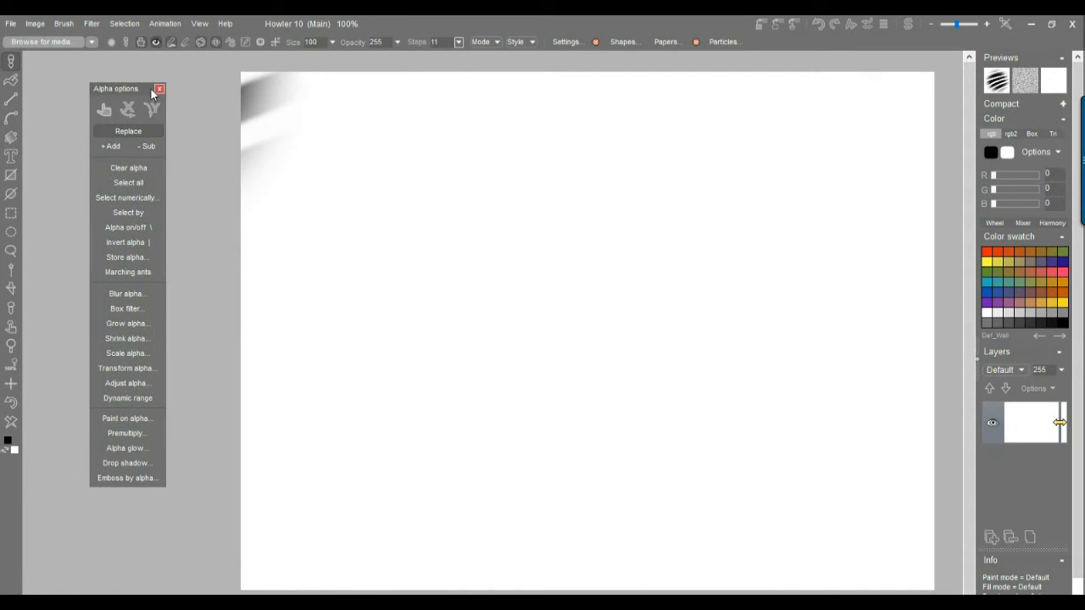
click(160, 90)
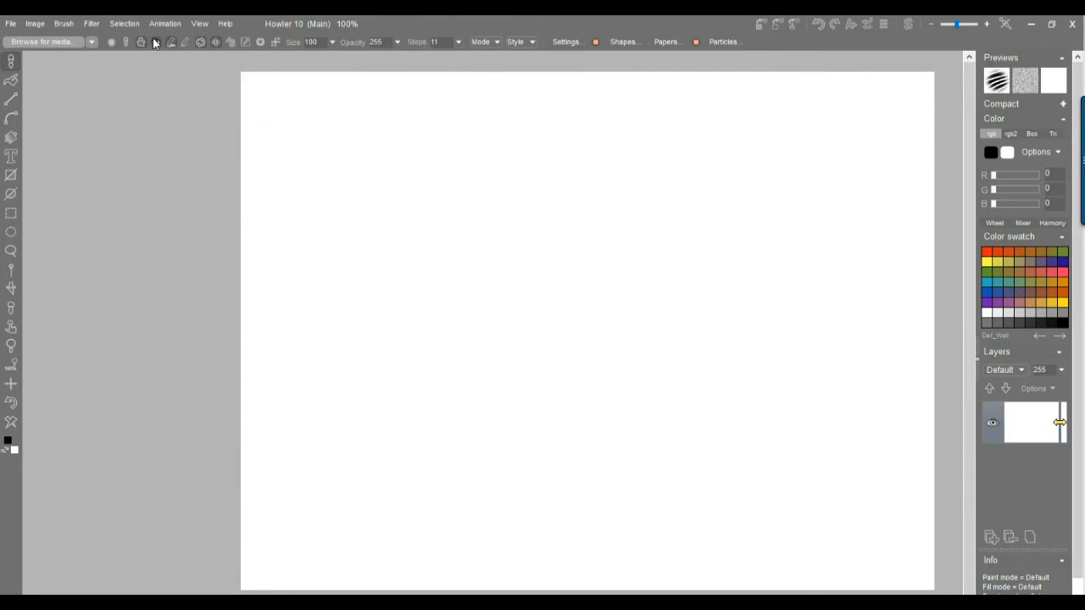
Switch from the custom brush to the soft round brush, try it with a wavy stroke, and clear the canvas
click(13, 60)
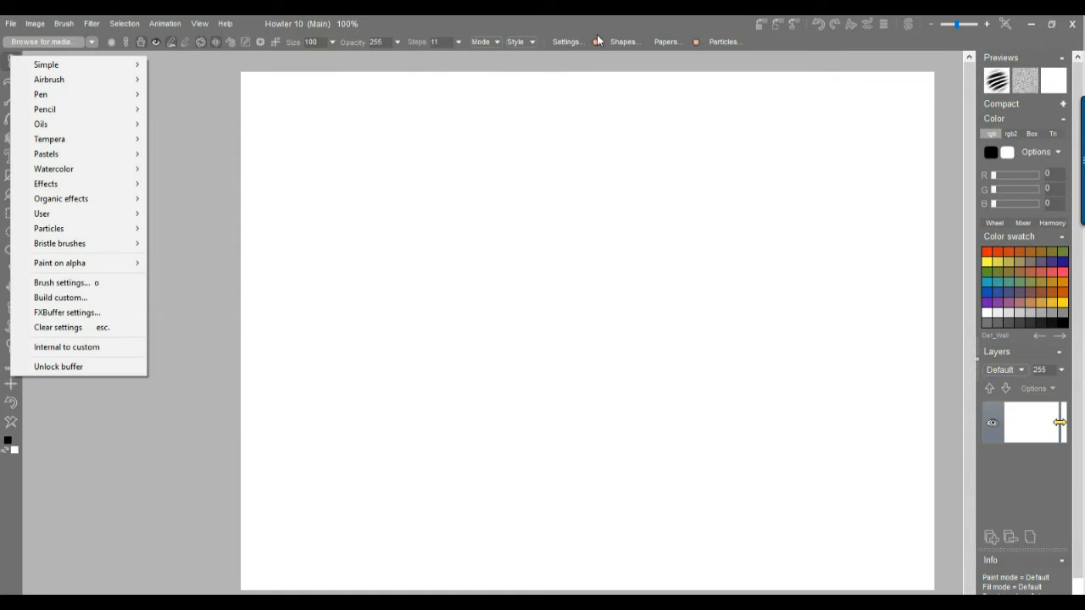
click(596, 39)
click(605, 78)
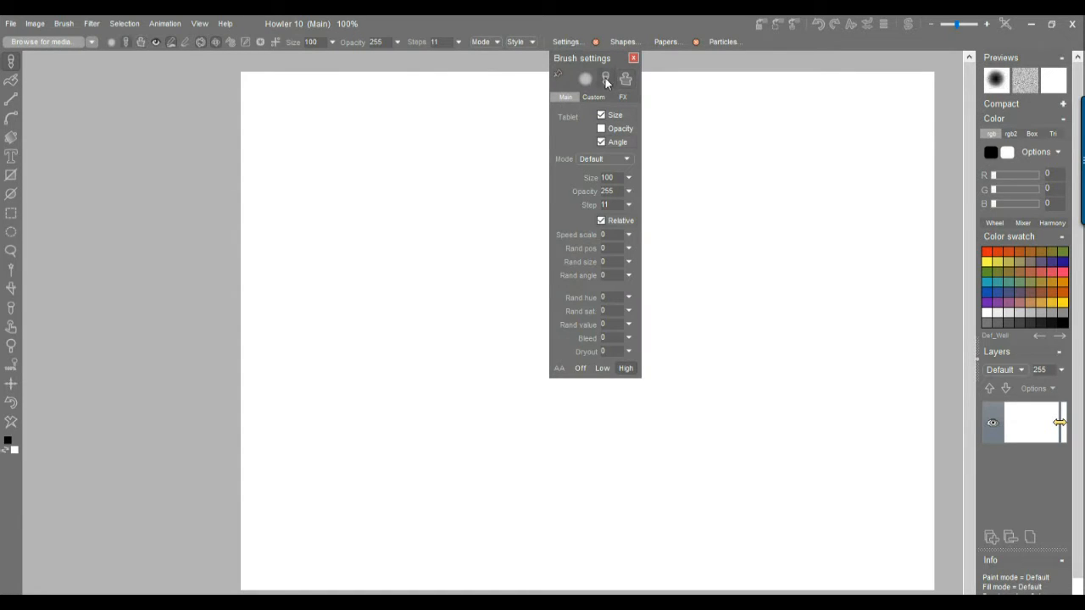
drag(394, 271, 532, 498)
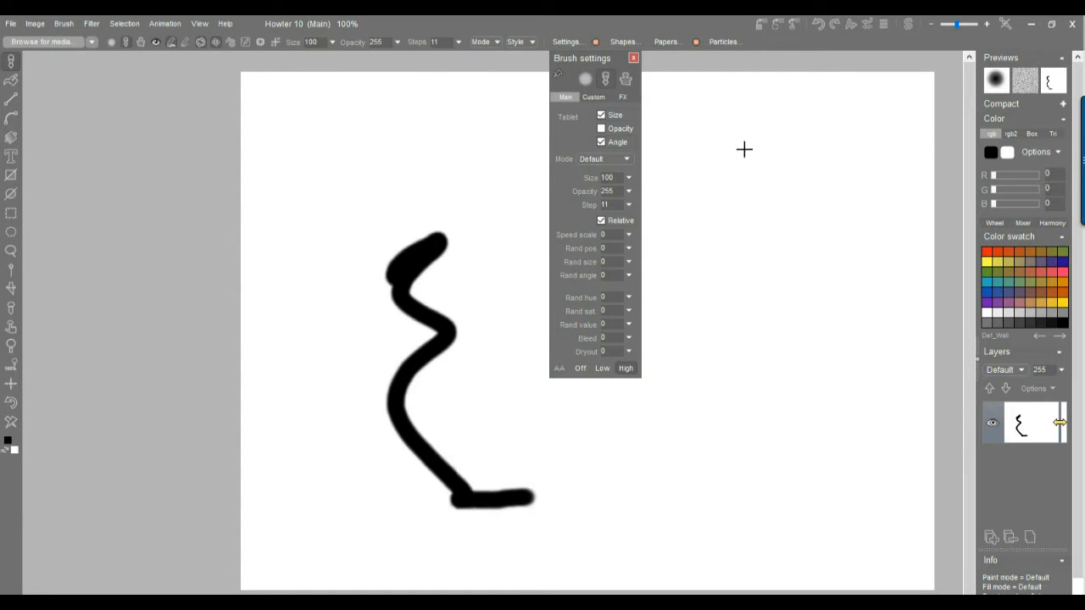
click(634, 58)
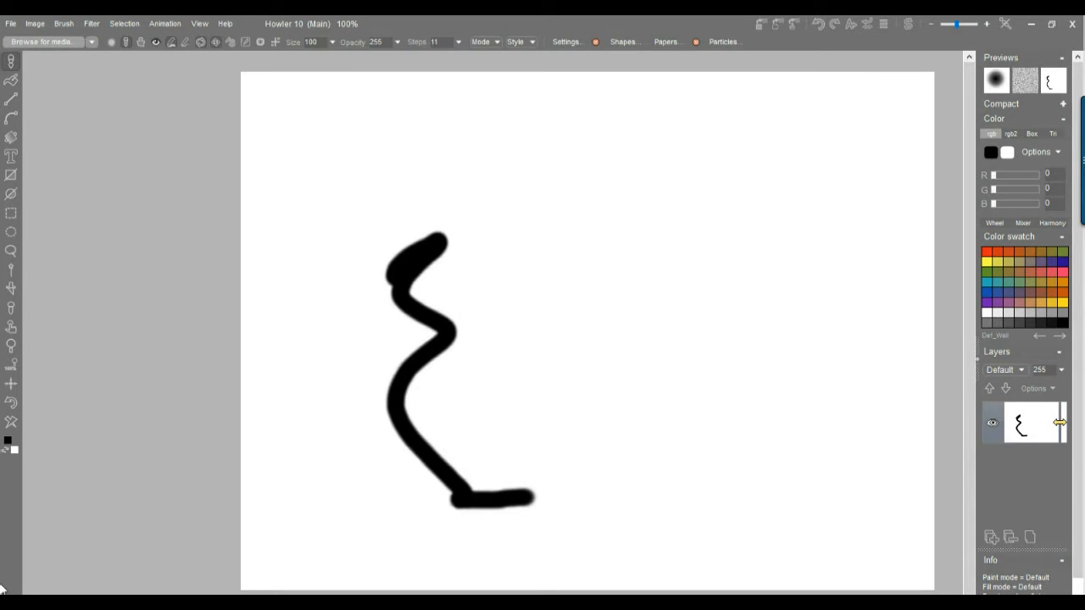
click(11, 421)
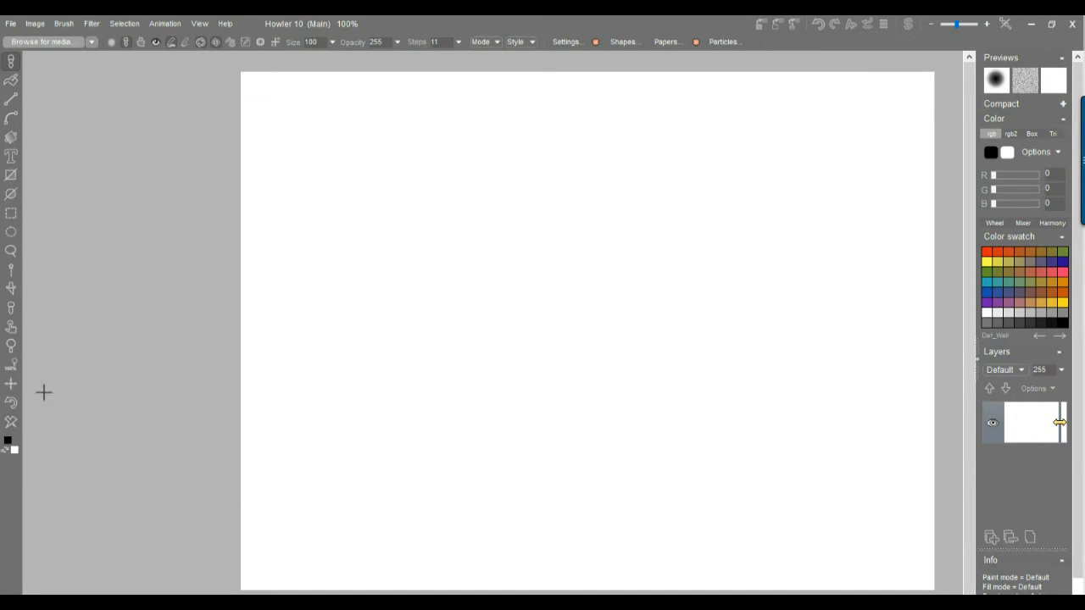
Show the Alpha options panel and close it again
click(200, 25)
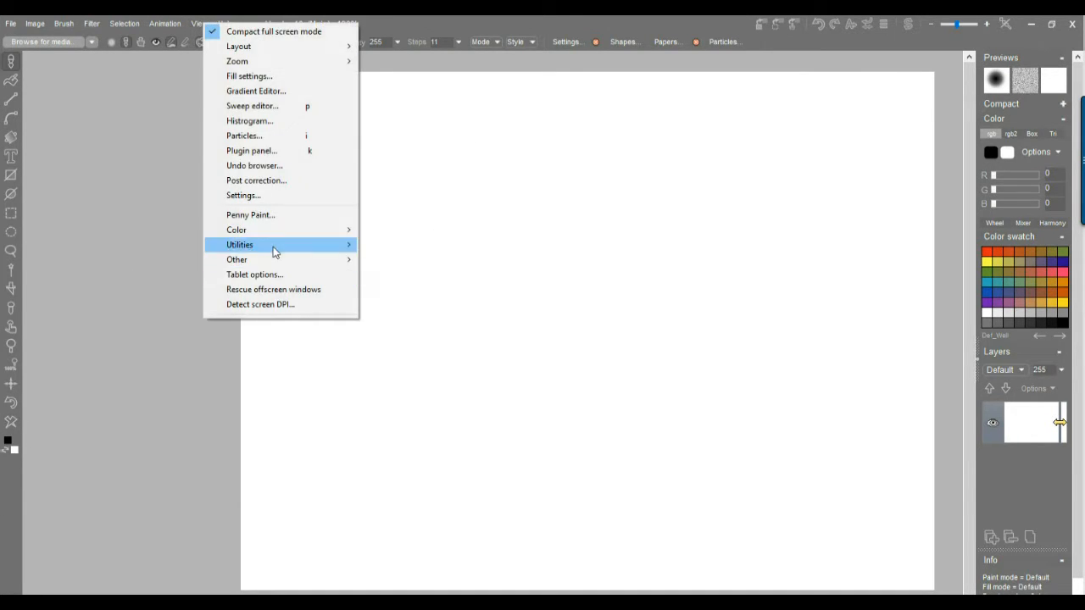
mouse_move(272, 260)
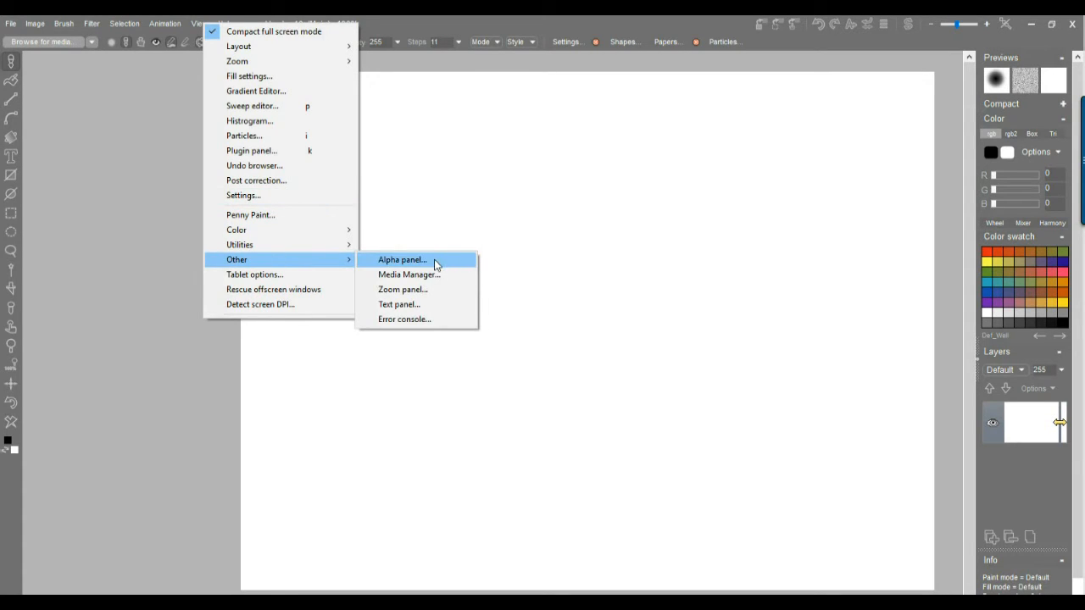
click(402, 260)
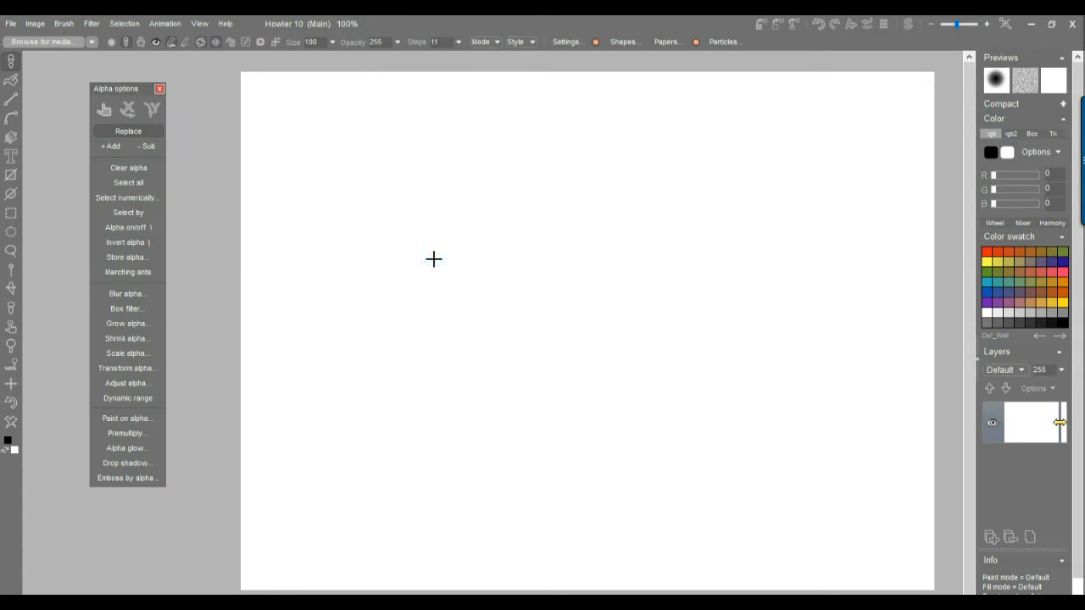
click(159, 89)
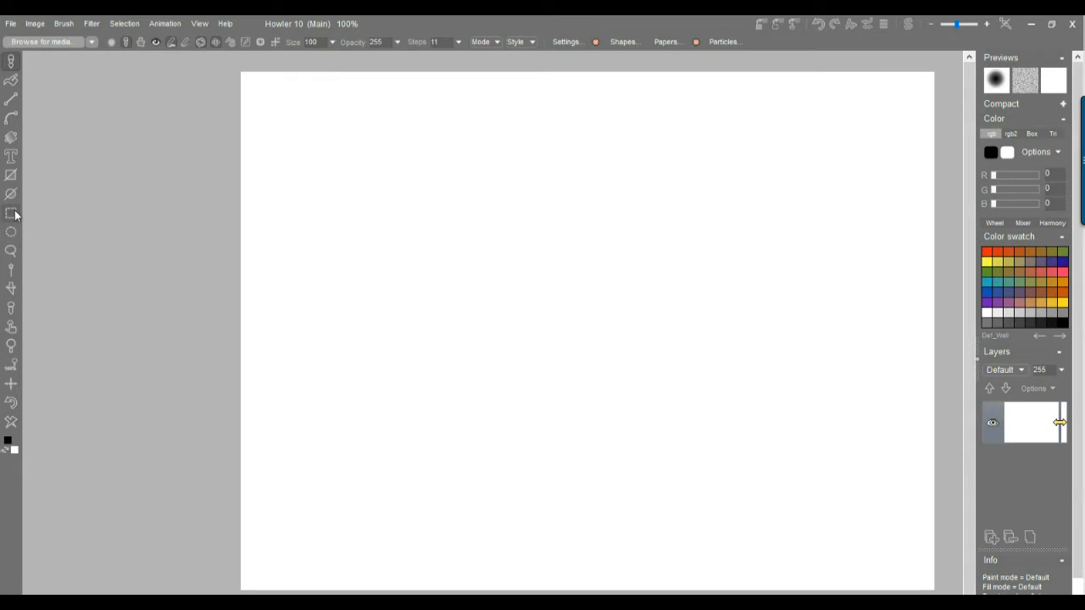
Try the magic wand, lasso and elliptical selection tools in turn, dismissing the Alpha options panel
click(12, 272)
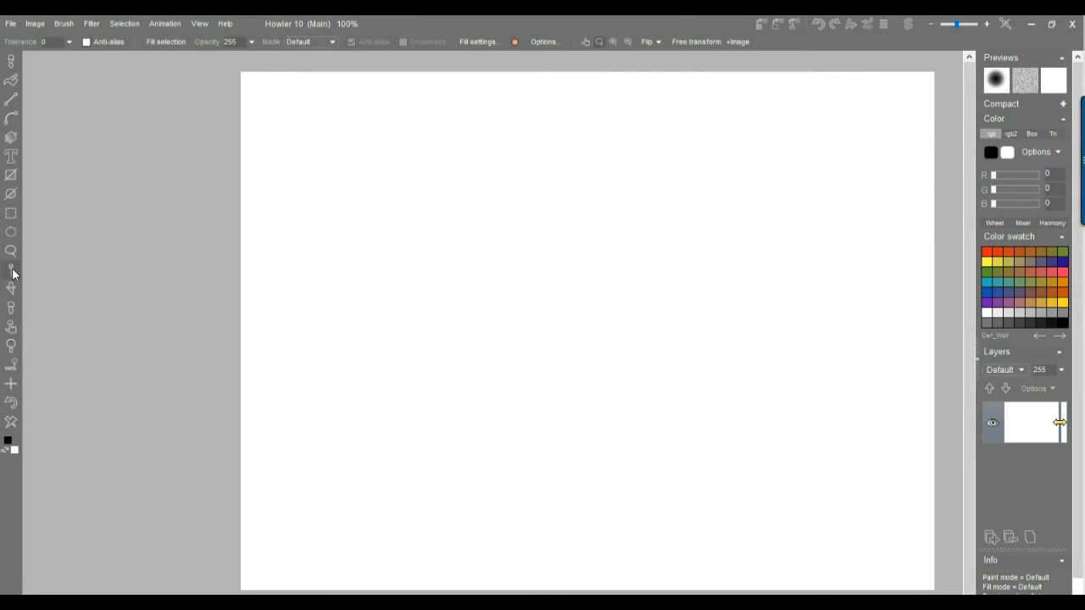
click(10, 253)
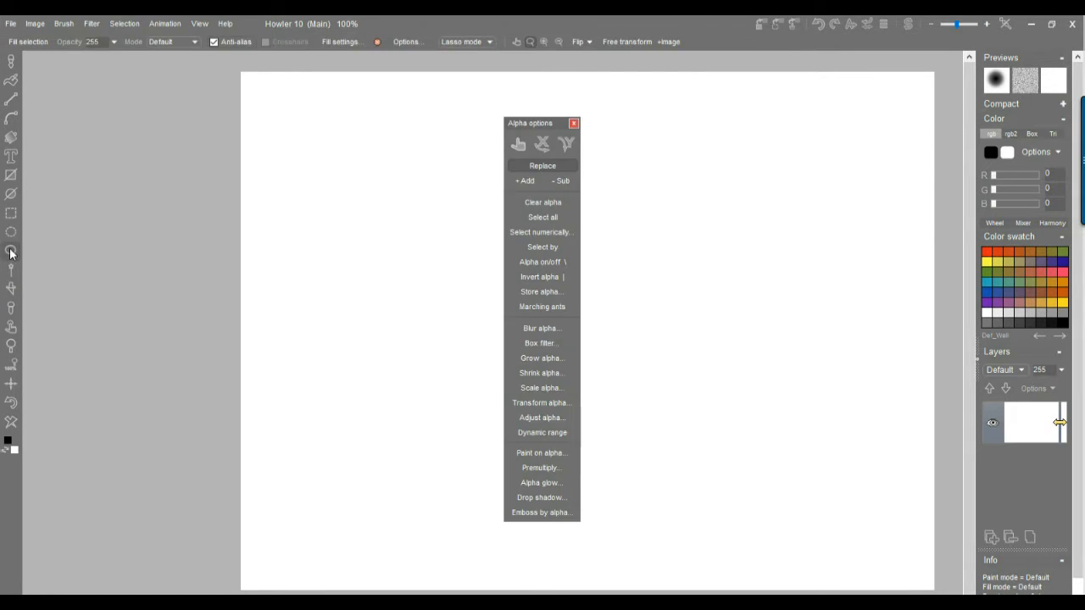
click(574, 123)
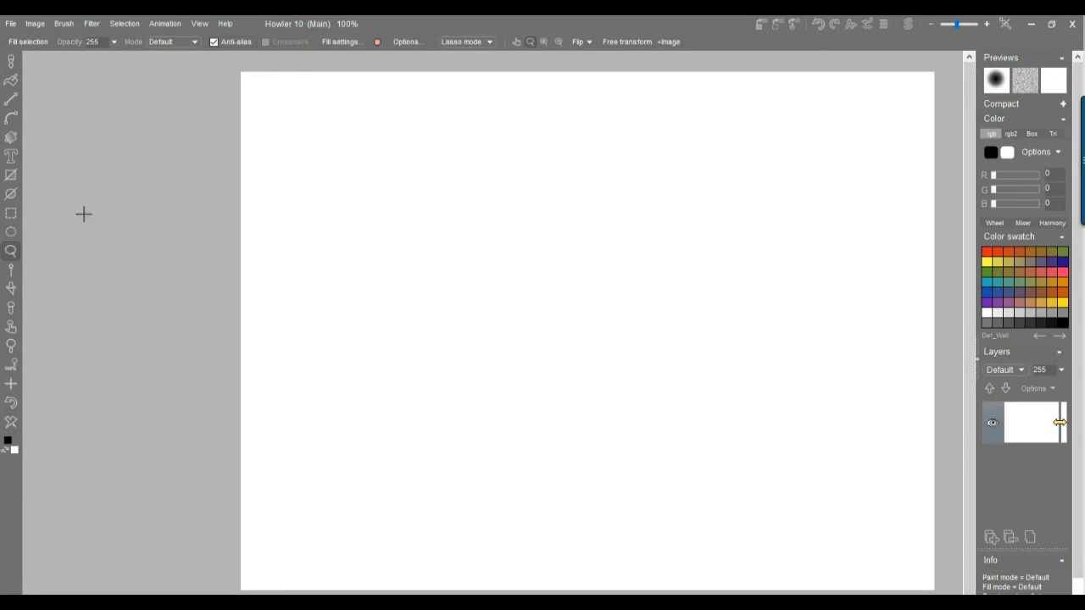
click(10, 235)
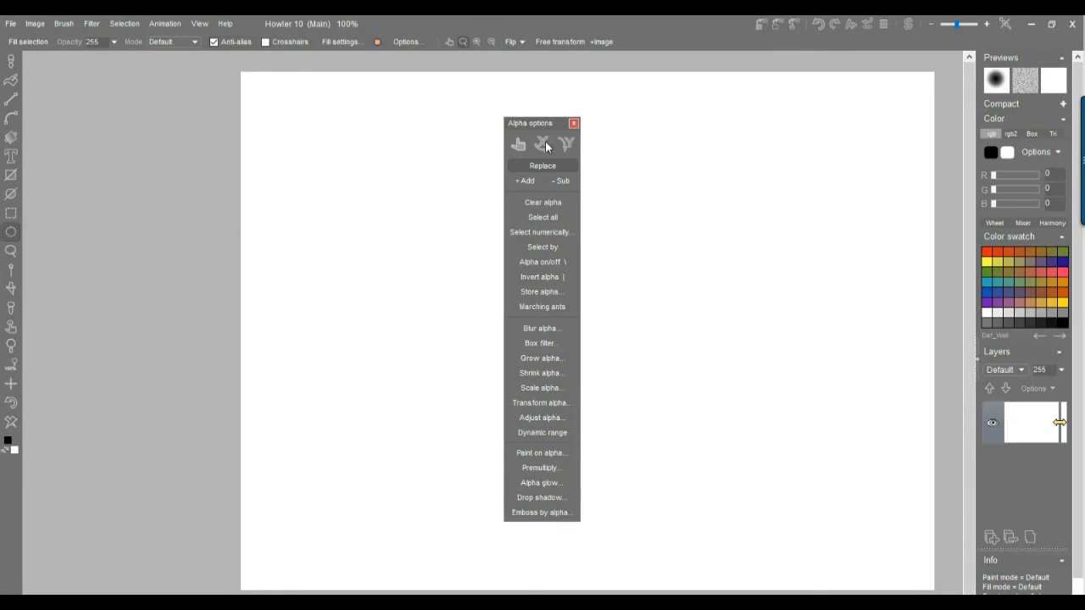
click(574, 123)
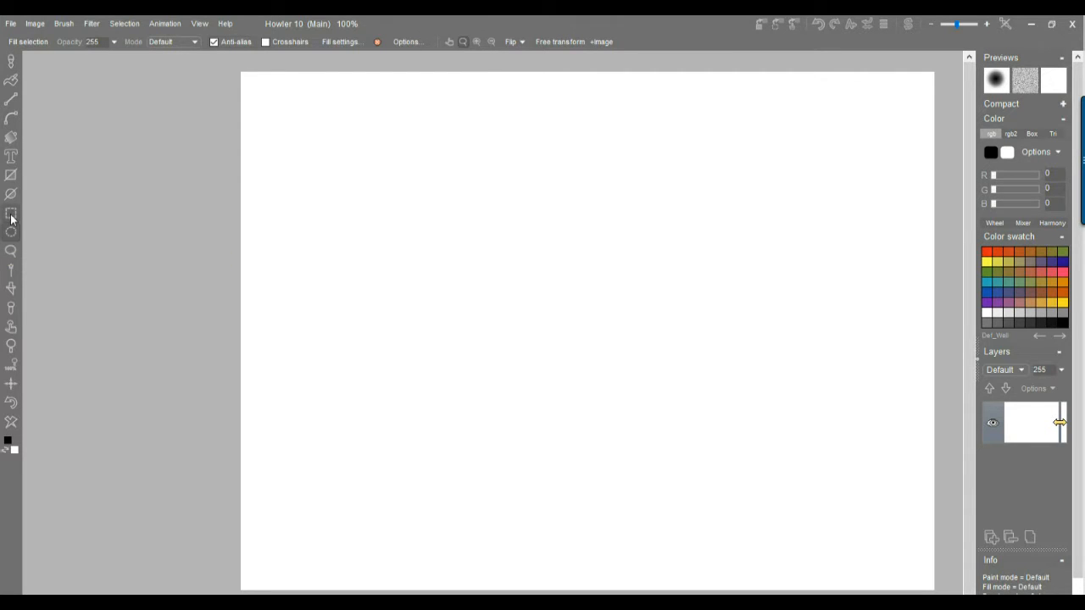
Activate the rectangular selection tool and place the Alpha options panel in the empty area beside the canvas
click(12, 216)
drag(546, 121, 101, 109)
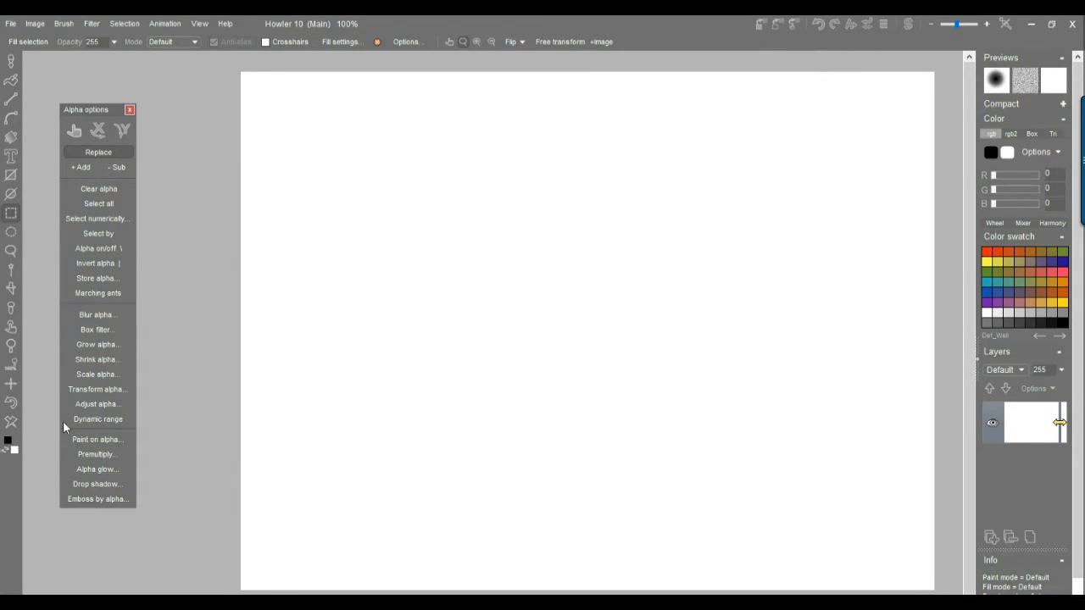
click(124, 23)
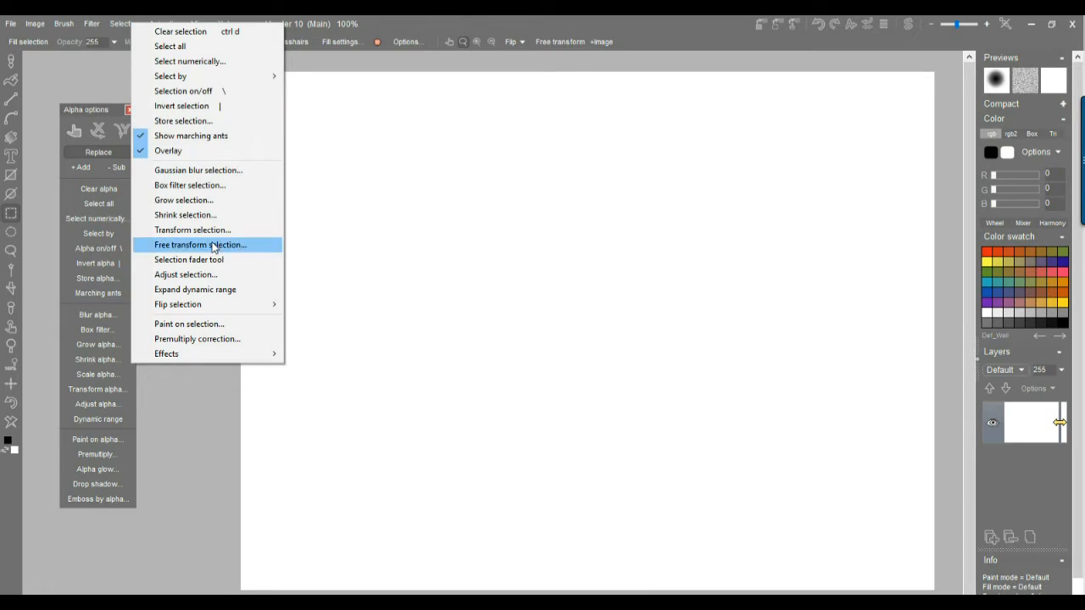
click(444, 24)
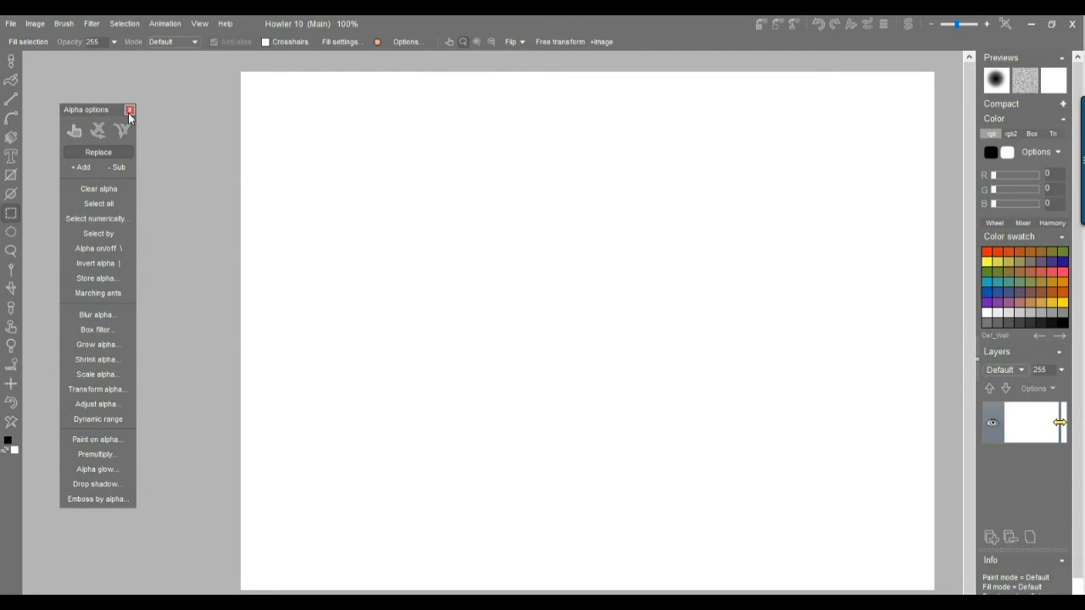
drag(97, 109, 79, 141)
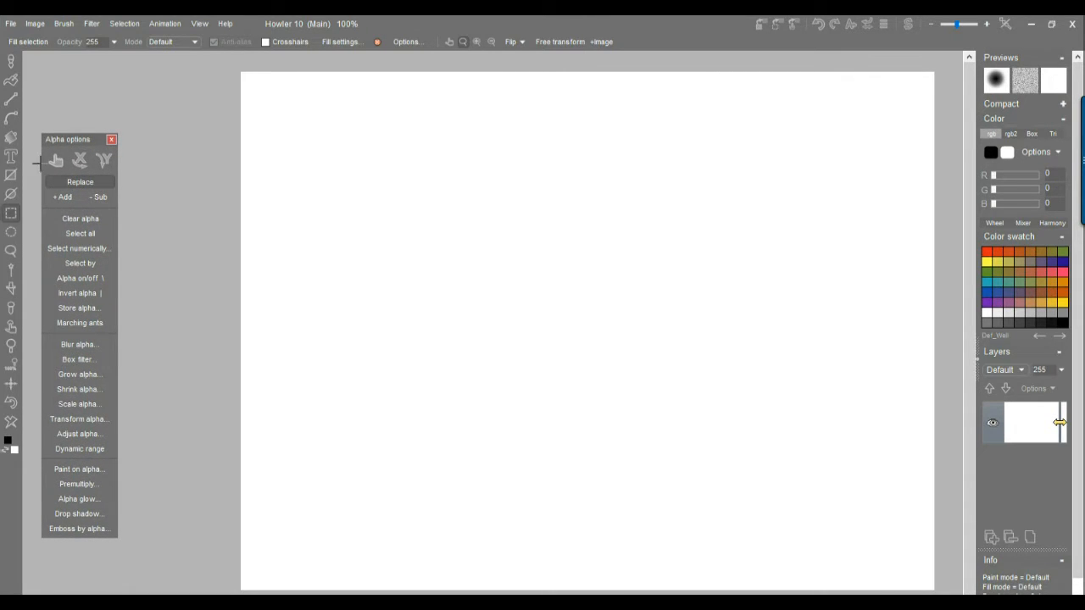
Paint a cluster of separate black diagonal brush strokes across the middle of the canvas at brush size 100
click(11, 61)
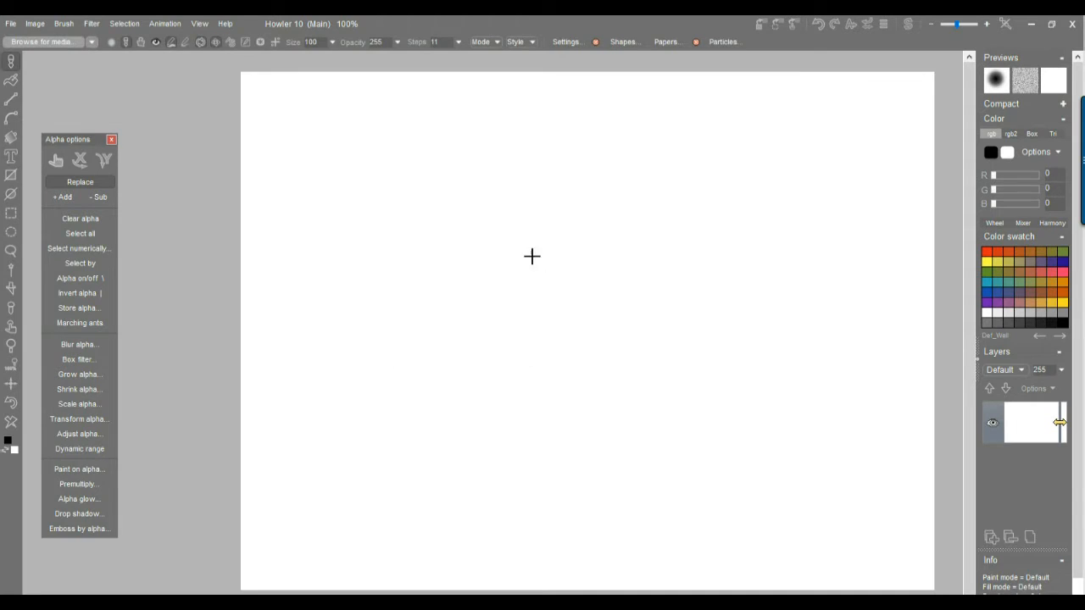
drag(464, 313, 582, 220)
mouse_move(477, 419)
mouse_down()
mouse_move(579, 296)
mouse_move(651, 244)
mouse_up()
drag(558, 429, 700, 259)
drag(663, 383, 785, 235)
drag(568, 268, 696, 160)
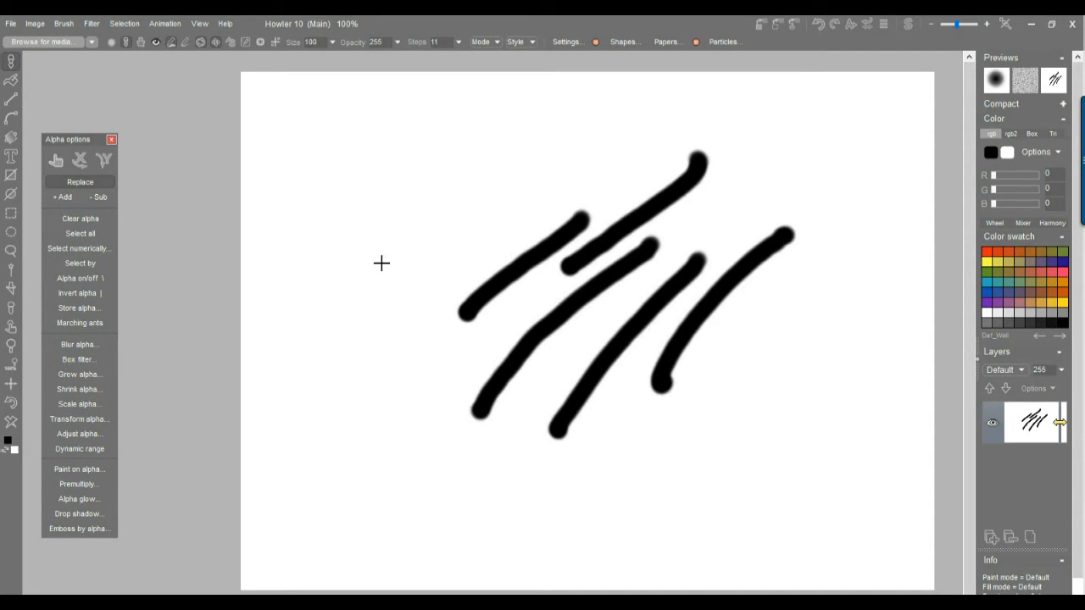
drag(378, 289, 526, 173)
drag(361, 339, 519, 207)
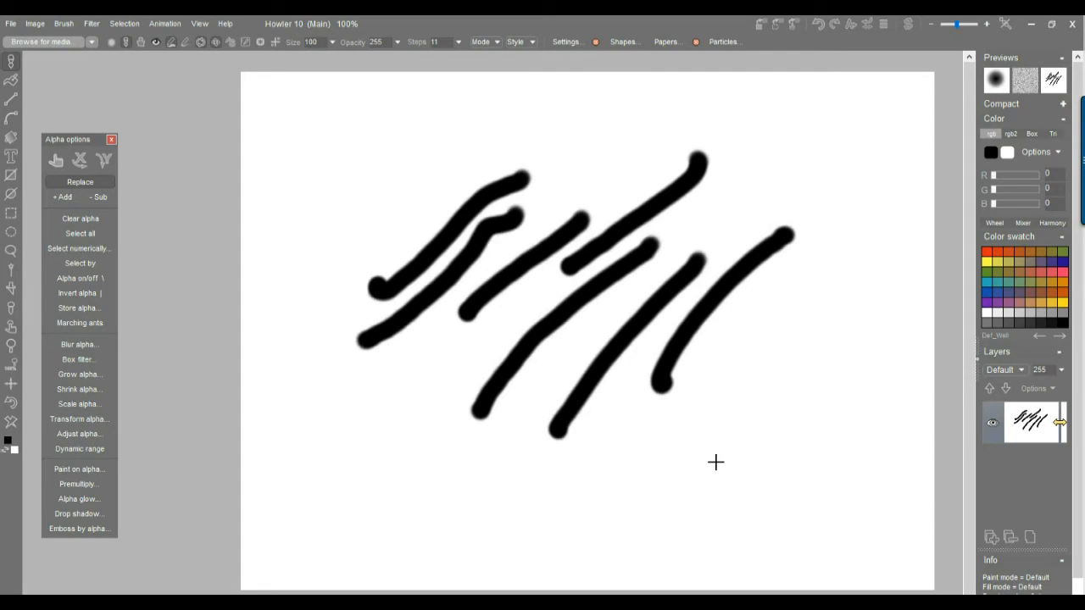
drag(644, 479, 671, 412)
drag(711, 362, 739, 325)
mouse_move(455, 494)
mouse_down()
mouse_move(491, 462)
mouse_move(589, 326)
mouse_up()
mouse_move(339, 430)
mouse_down()
mouse_move(416, 389)
mouse_move(551, 280)
mouse_up()
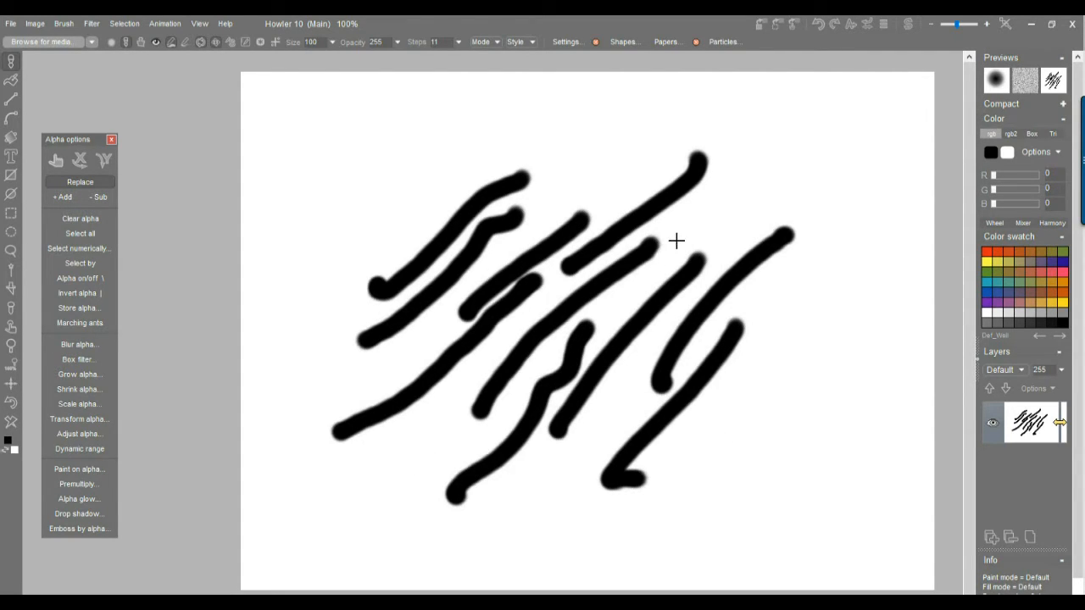
drag(676, 241, 777, 163)
drag(571, 198, 670, 130)
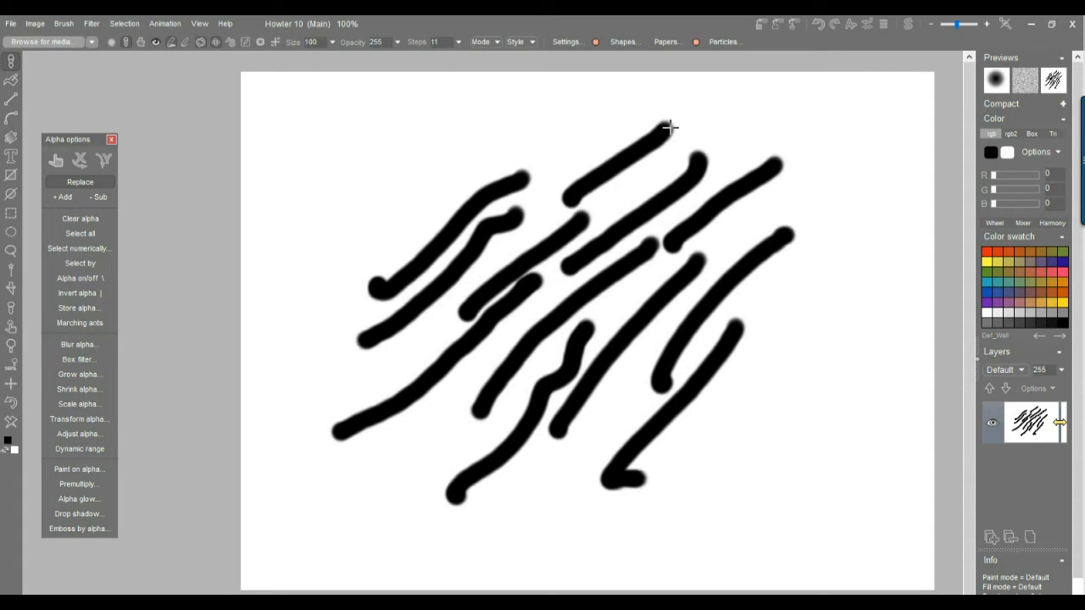
drag(557, 160, 599, 100)
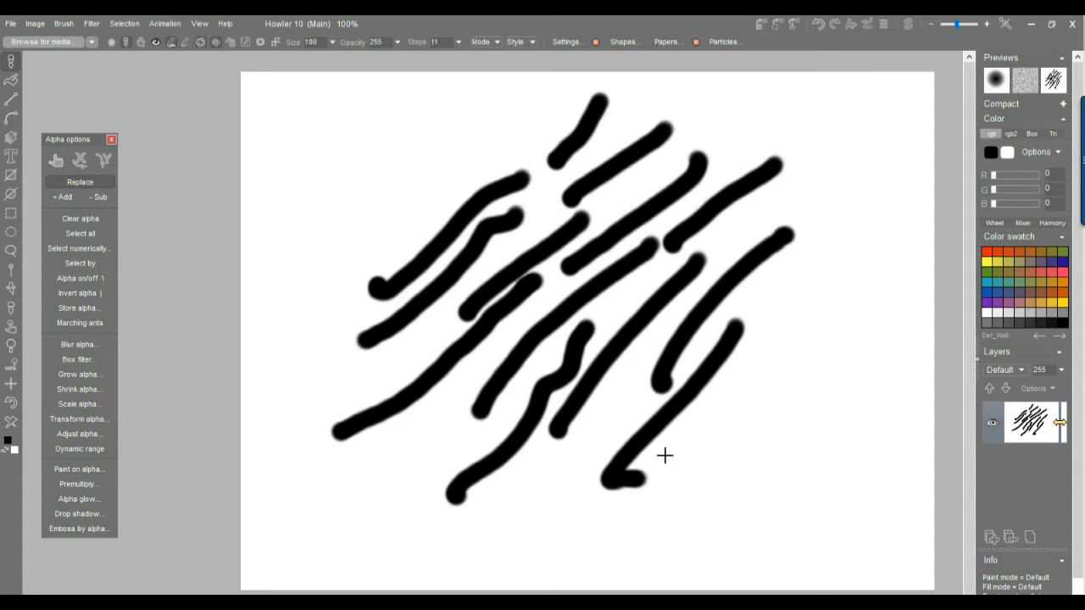
drag(613, 408, 546, 514)
drag(439, 434, 424, 443)
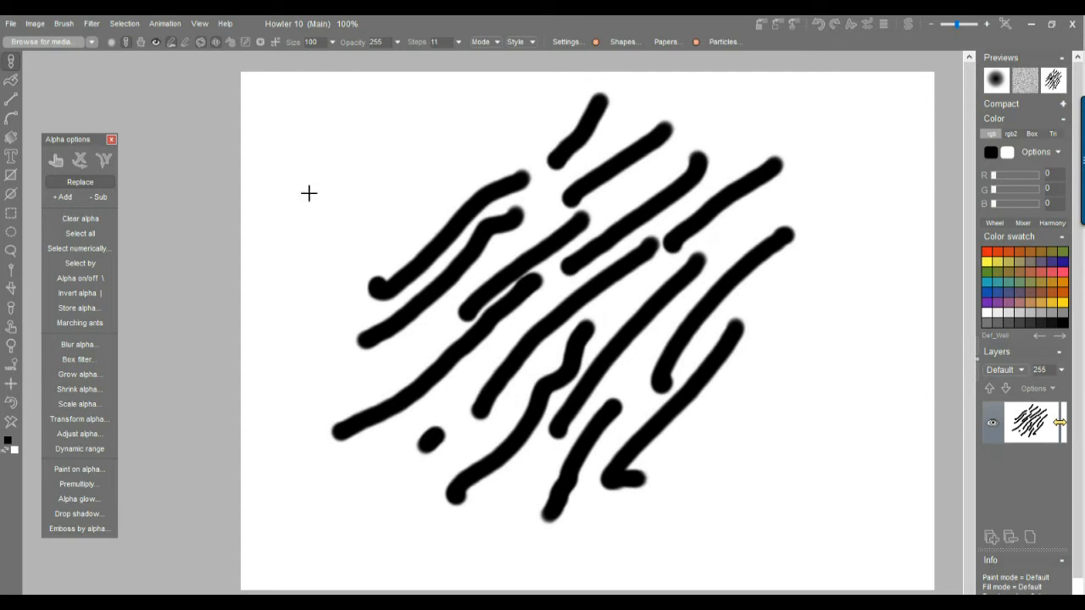
Invert the image and make a circular selection over the centre of the strokes
click(34, 23)
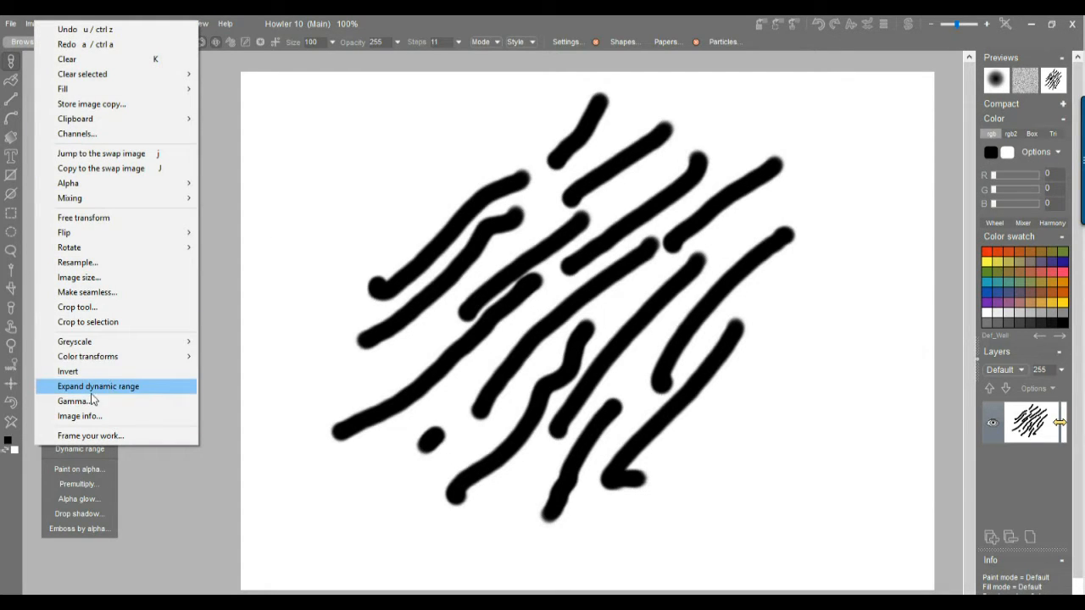
click(85, 372)
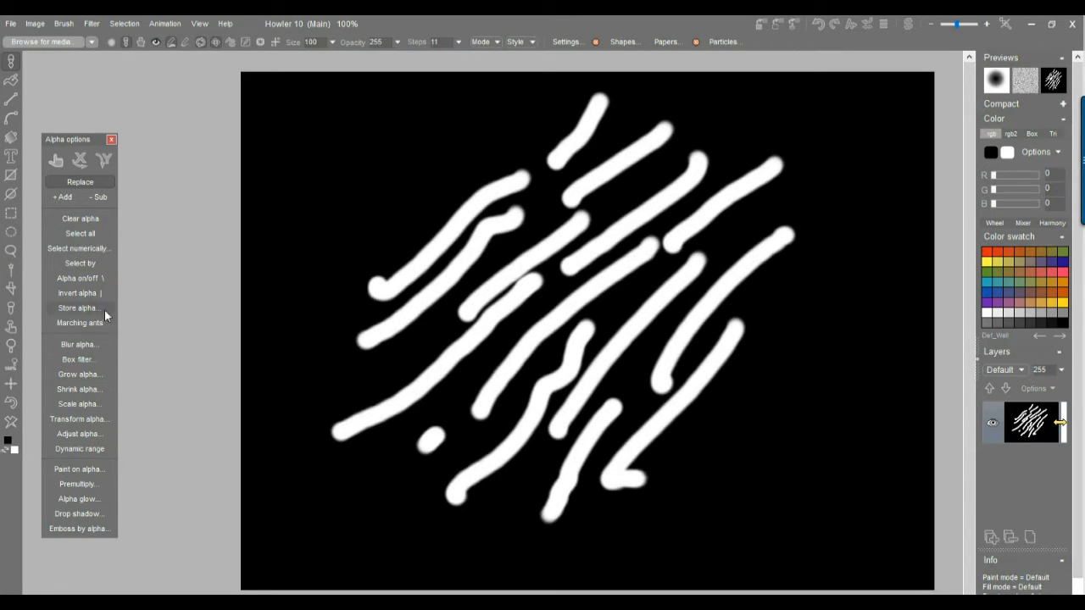
click(11, 232)
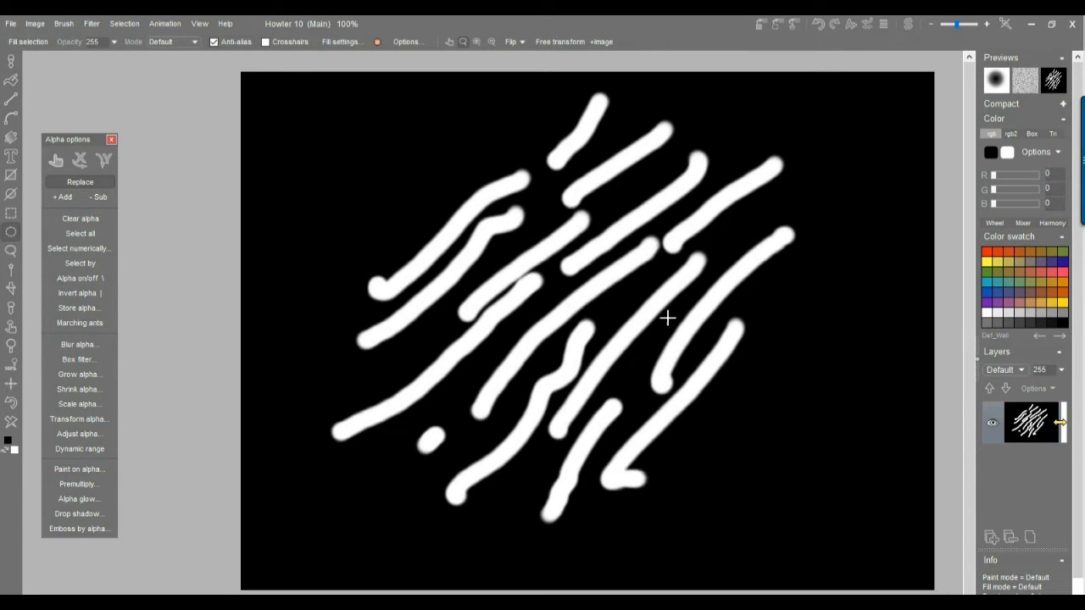
mouse_move(614, 245)
mouse_down()
mouse_move(680, 203)
mouse_move(682, 184)
mouse_move(682, 198)
mouse_up()
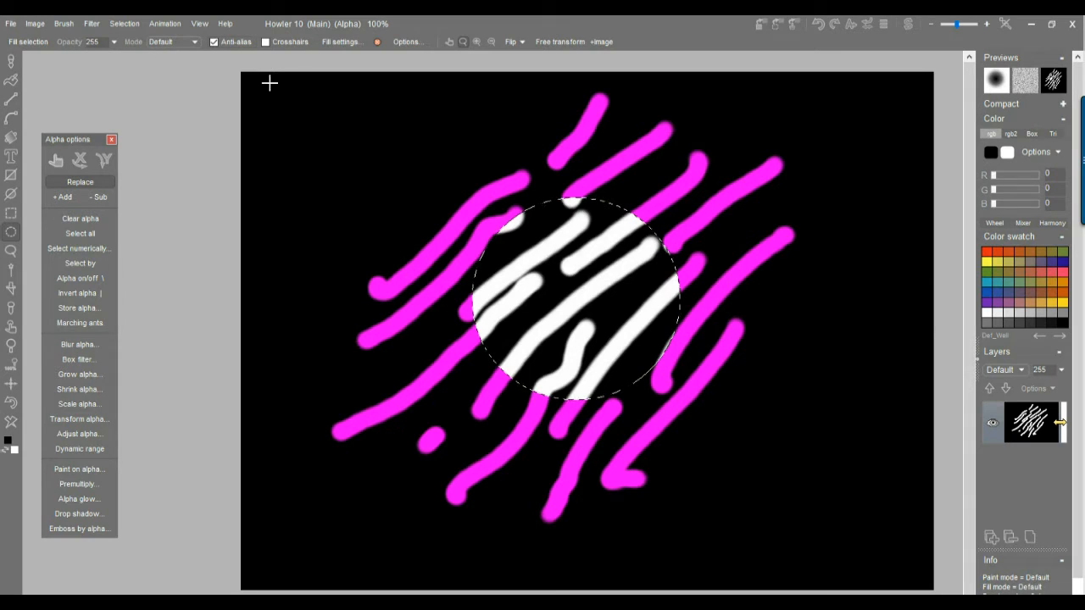
Turn off the selection overlay and the marching ants, leaving the circular selection active
click(117, 25)
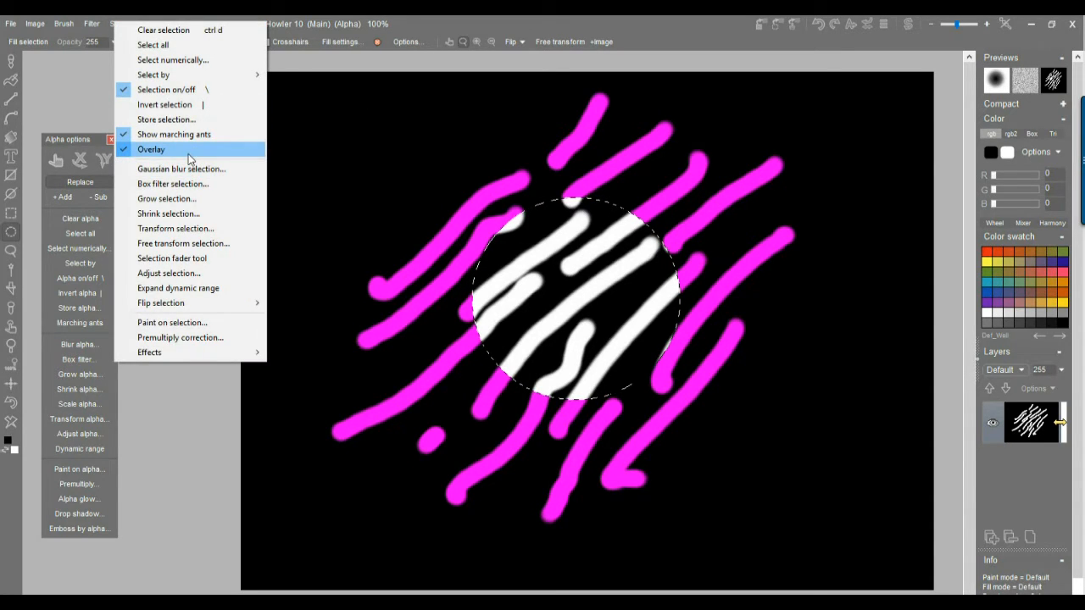
click(153, 149)
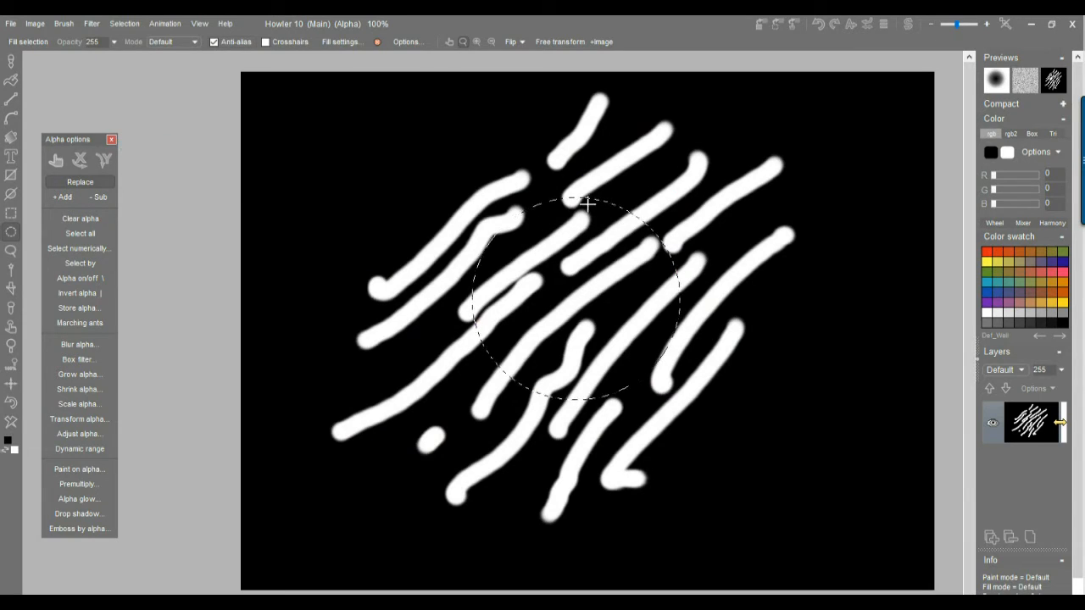
click(129, 23)
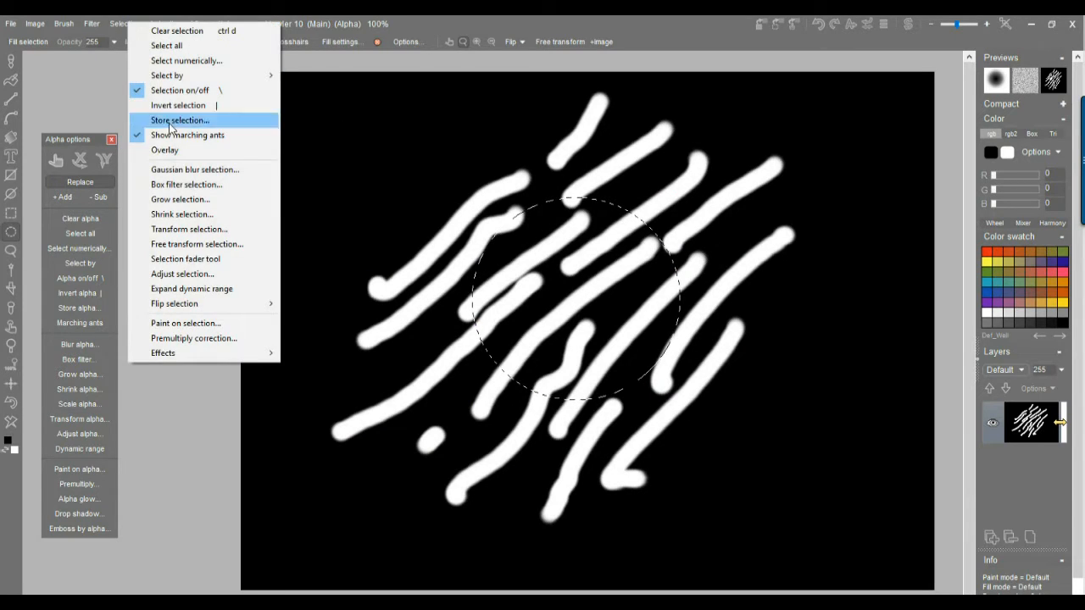
click(179, 137)
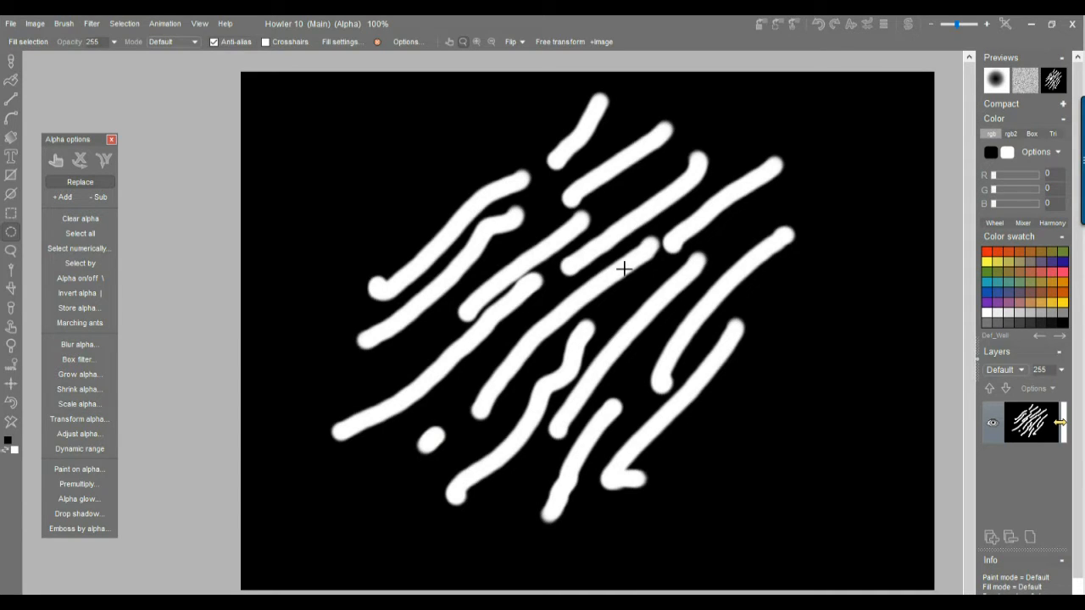
Try painting several black freehand strokes across the hidden circular selection at brush size 100, and undo them
click(11, 62)
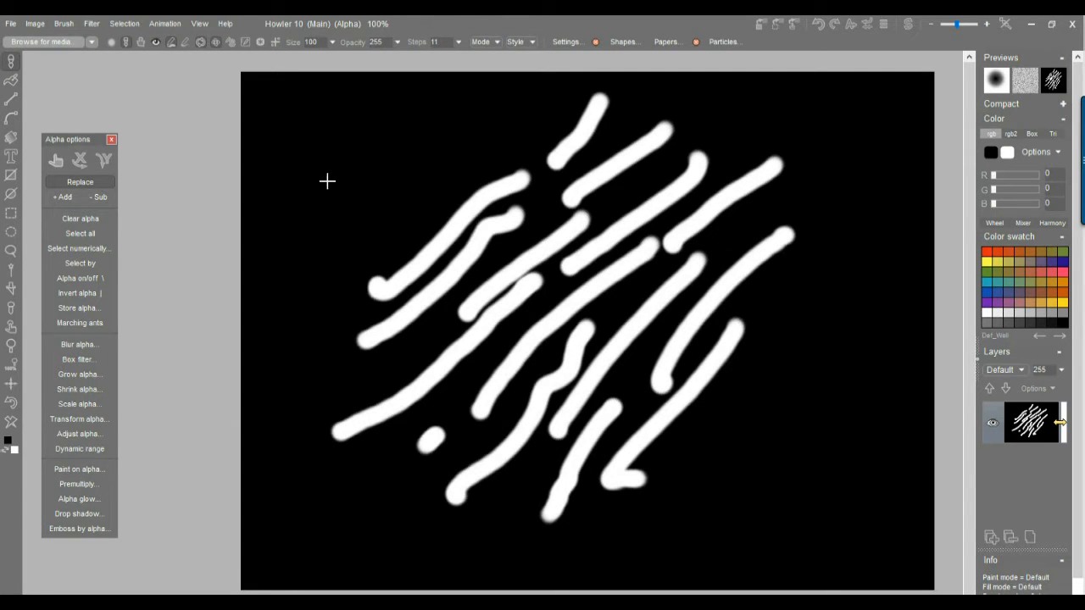
drag(490, 252, 709, 472)
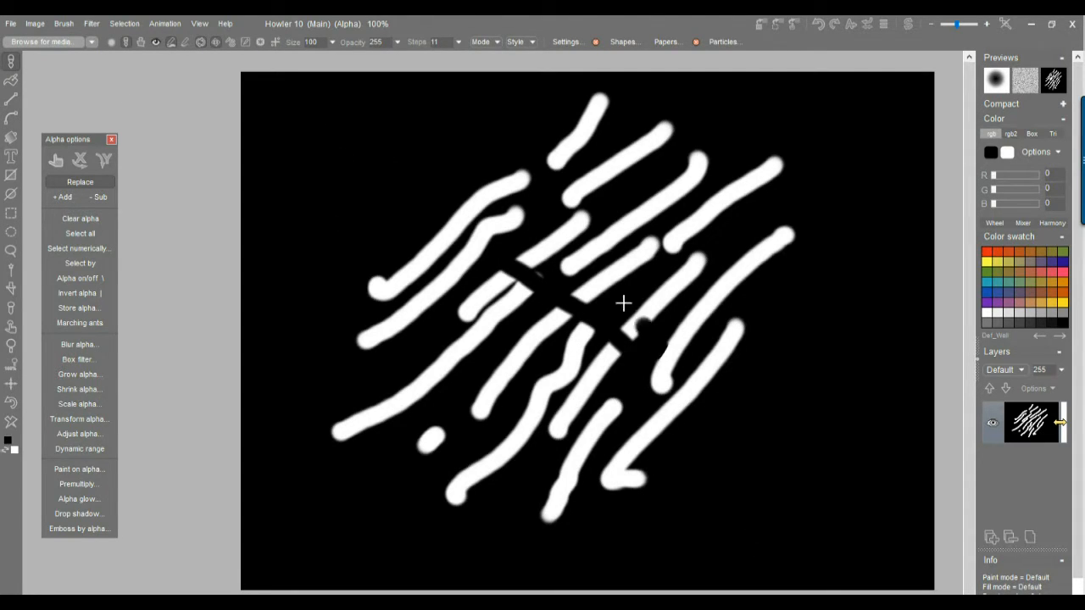
drag(623, 302, 516, 224)
drag(585, 263, 678, 312)
mouse_move(669, 255)
mouse_down()
mouse_move(568, 200)
mouse_move(646, 223)
mouse_up()
drag(542, 225, 612, 259)
mouse_move(576, 326)
mouse_down()
mouse_move(474, 326)
mouse_move(619, 391)
mouse_up()
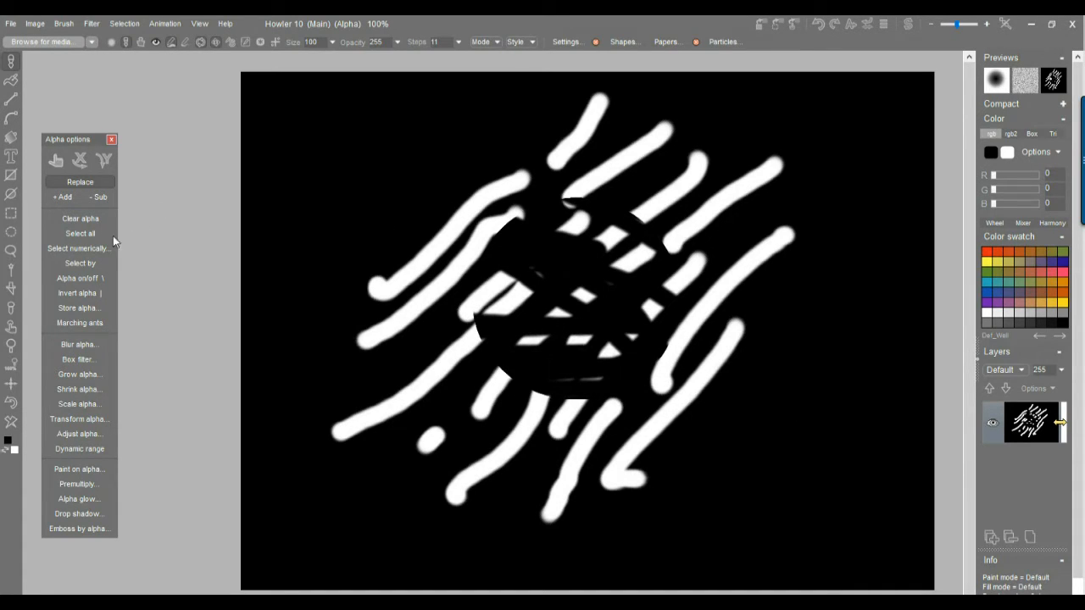
click(11, 404)
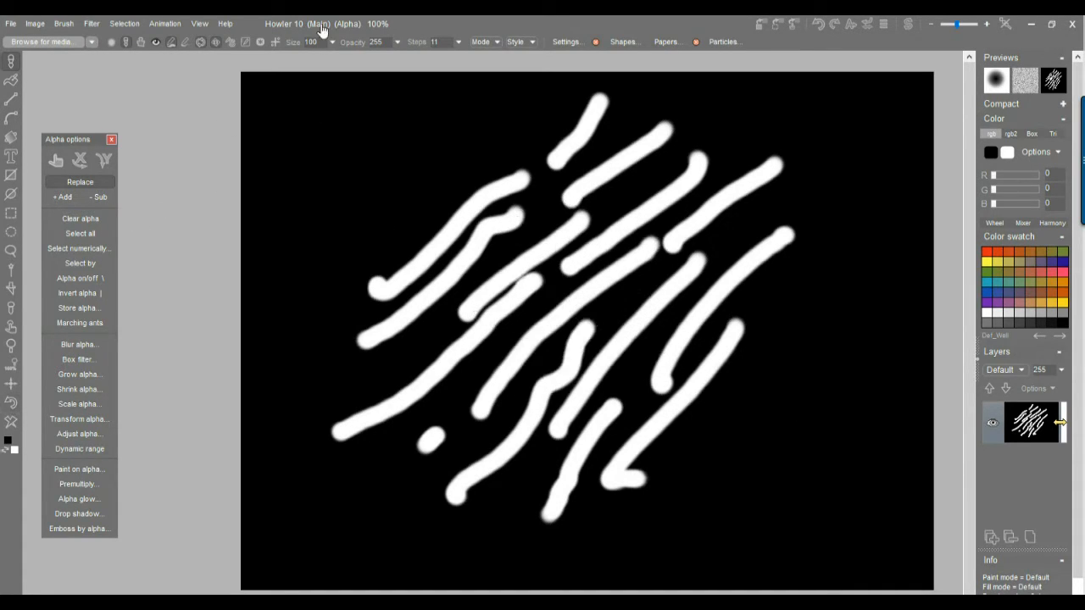
Turn the marching ants and the overlay back on for the circular selection
click(123, 23)
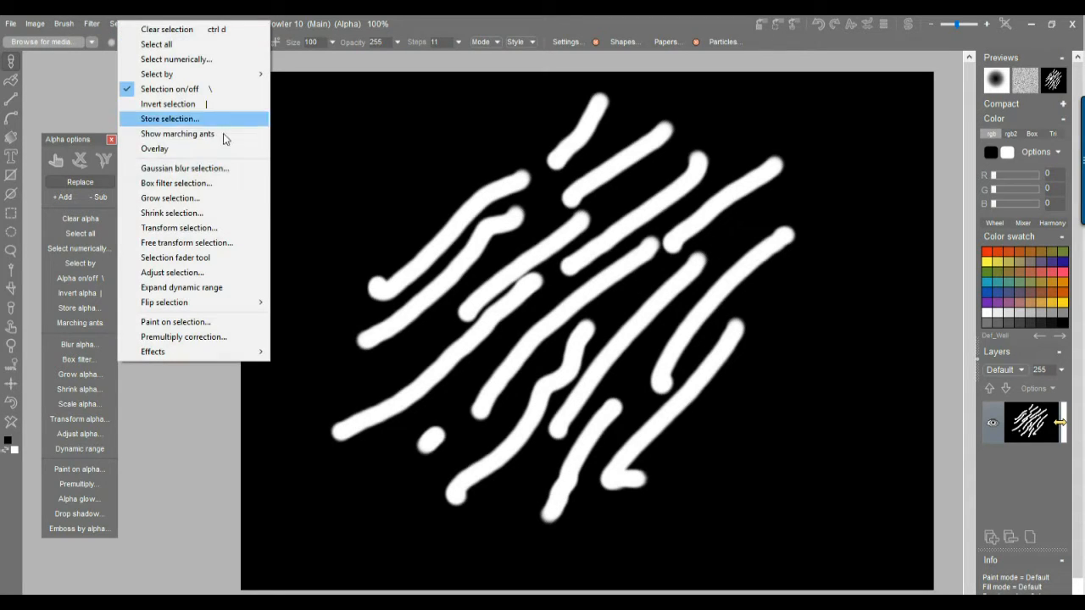
click(195, 136)
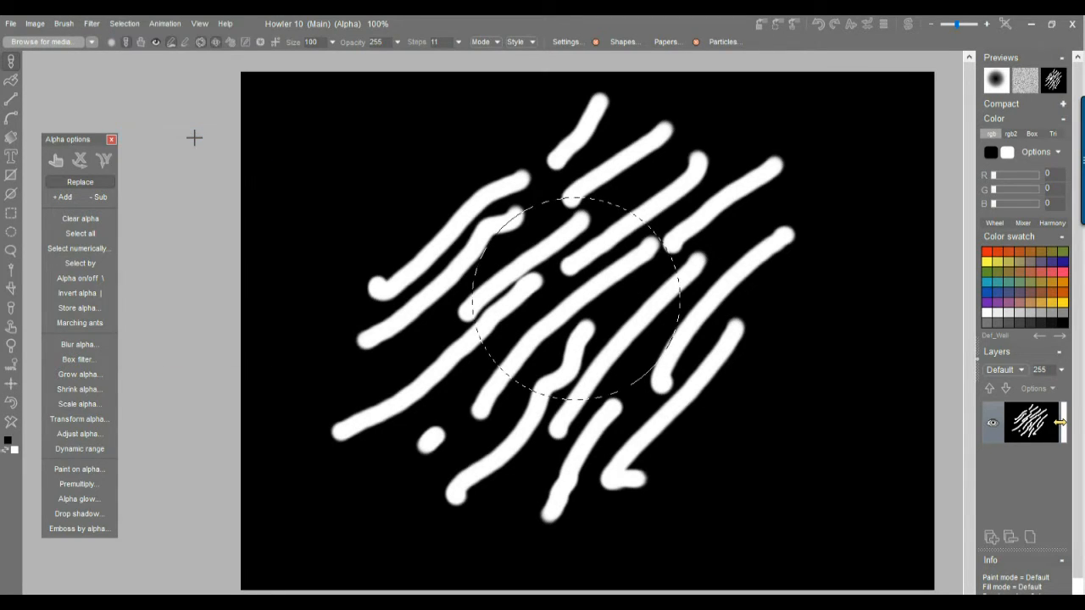
click(127, 24)
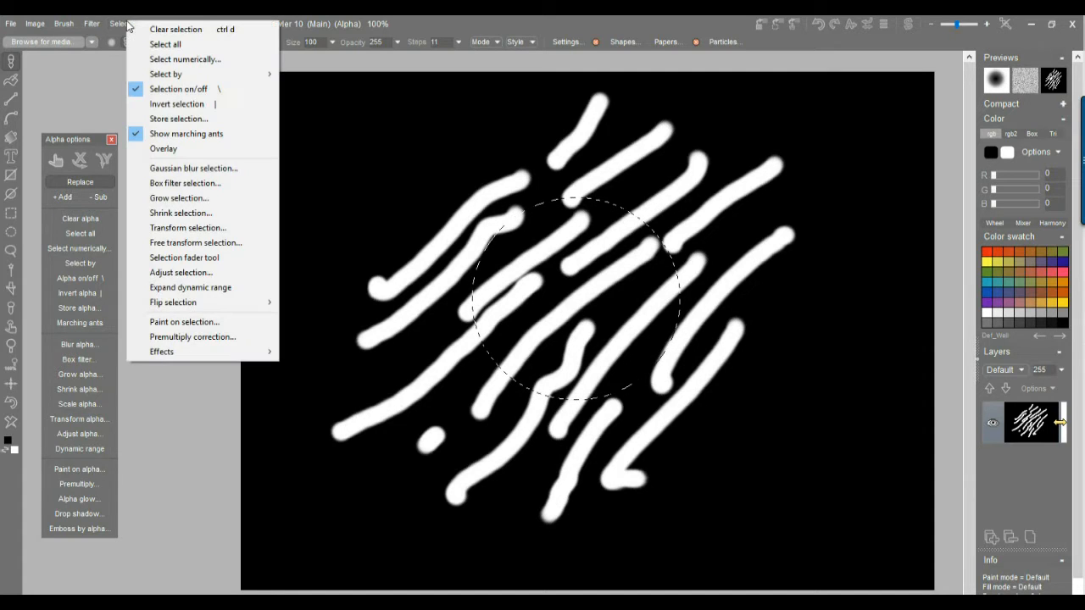
click(187, 148)
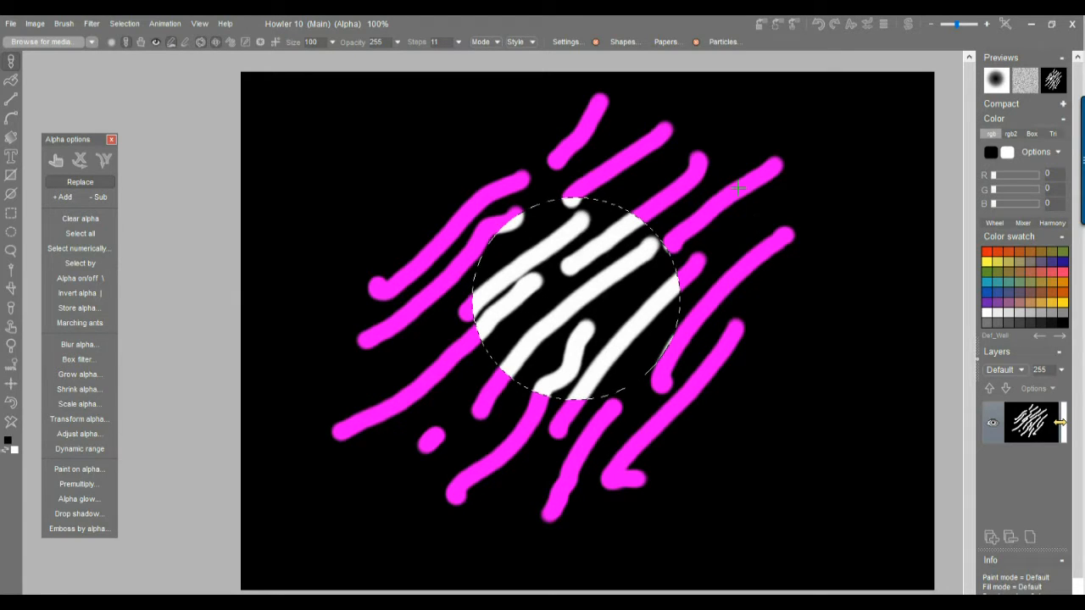
Open the program settings and go through the Presets and Threading and GPU pages to the GUI page
click(113, 26)
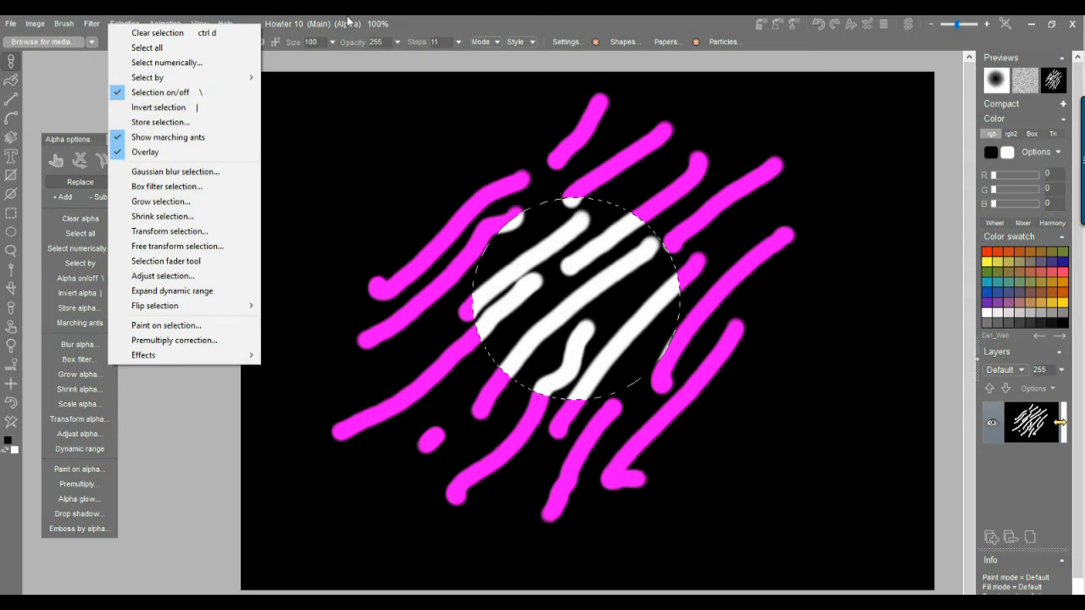
click(391, 24)
click(200, 25)
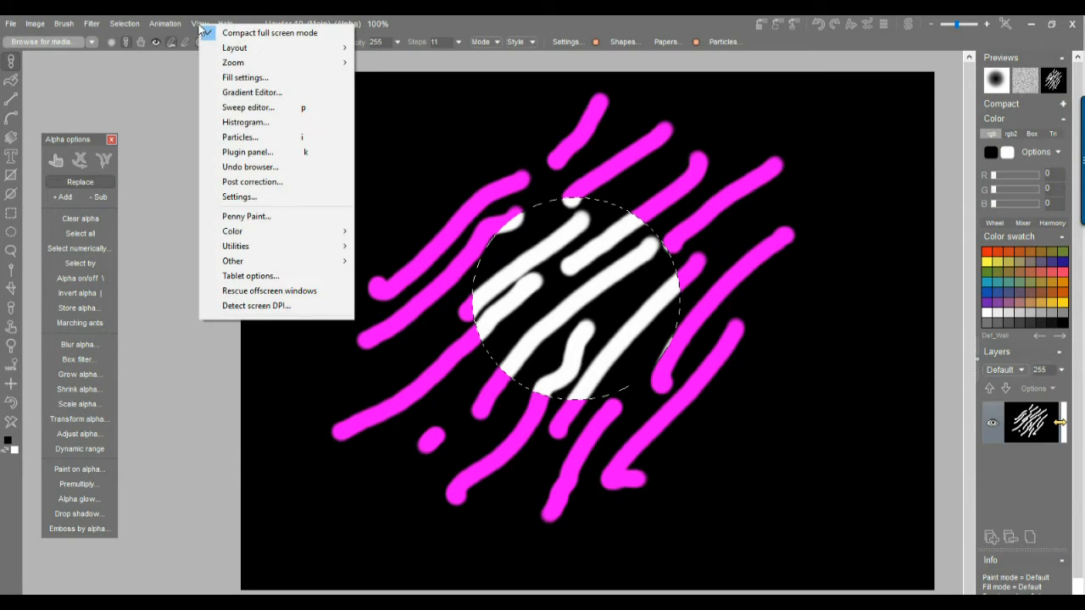
click(273, 197)
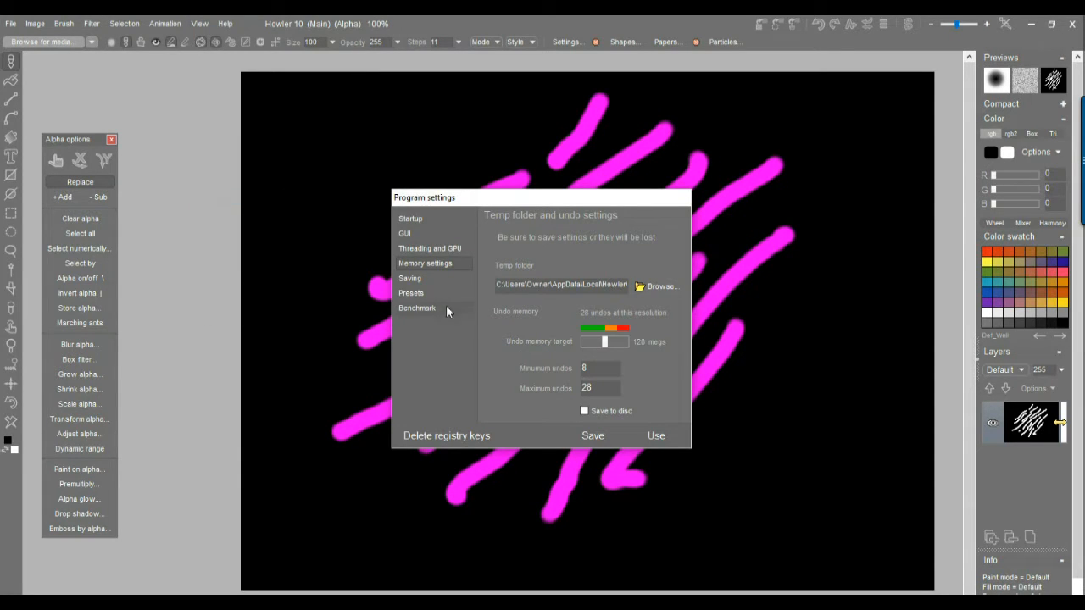
click(413, 294)
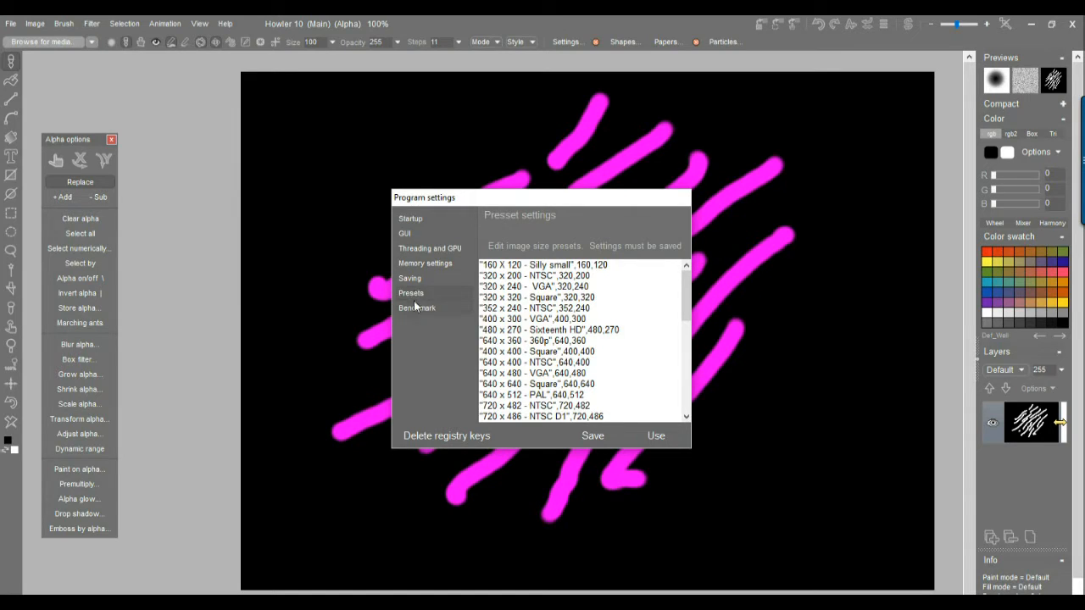
click(426, 248)
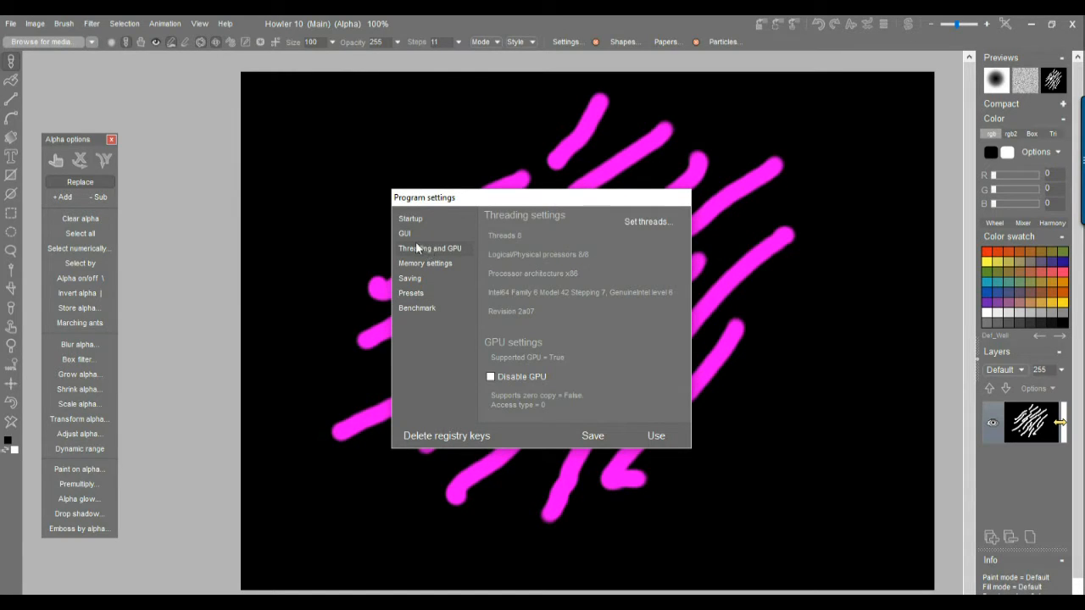
click(411, 235)
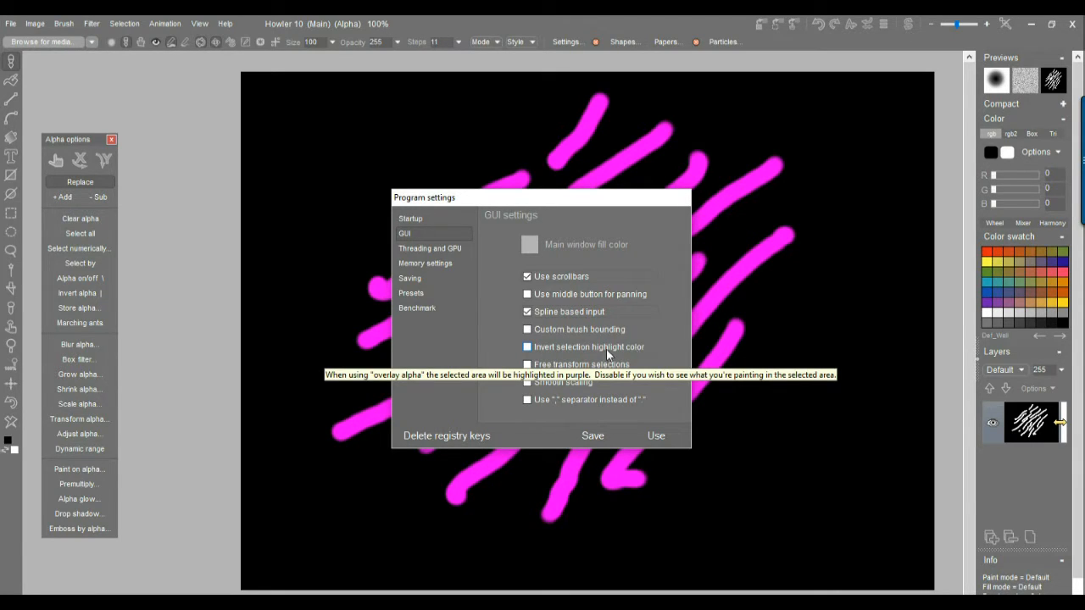
Try inverting the selection highlight color with the settings window moved off the selection, restore the option, and apply the settings
click(527, 348)
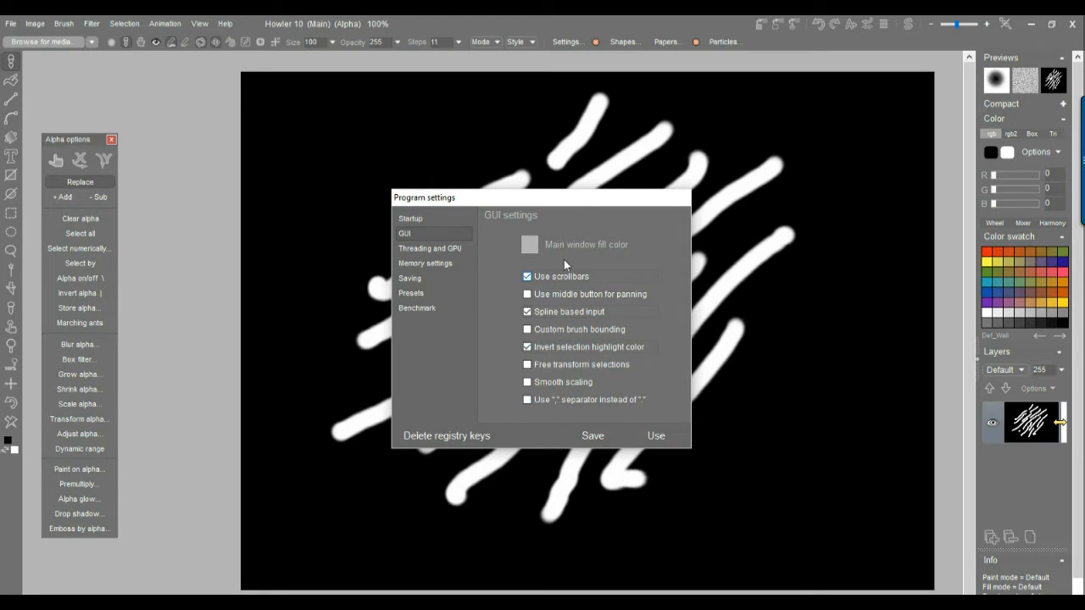
drag(568, 203, 279, 204)
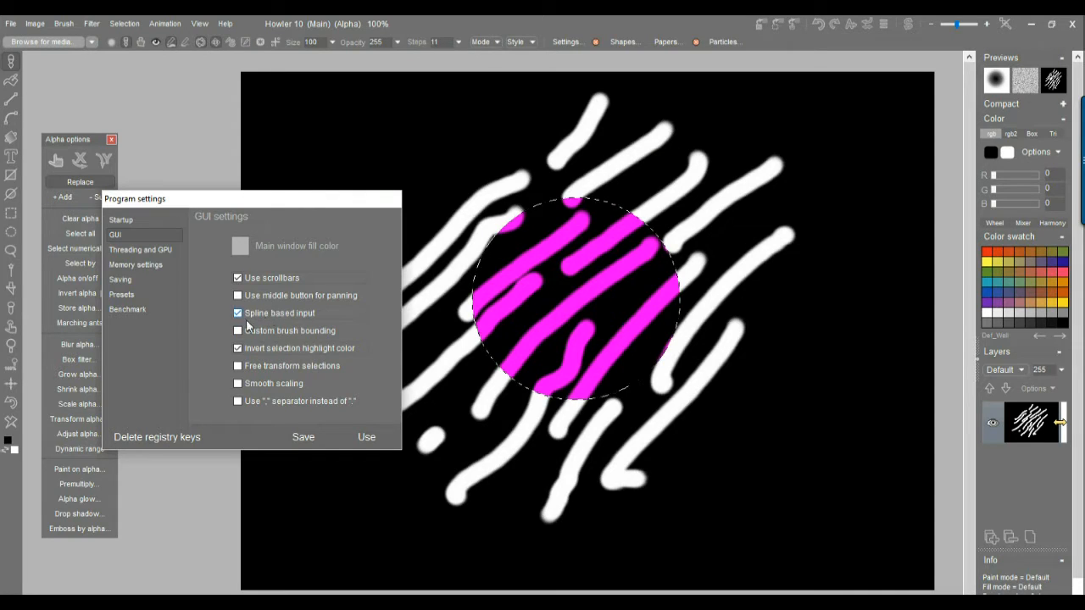
click(250, 355)
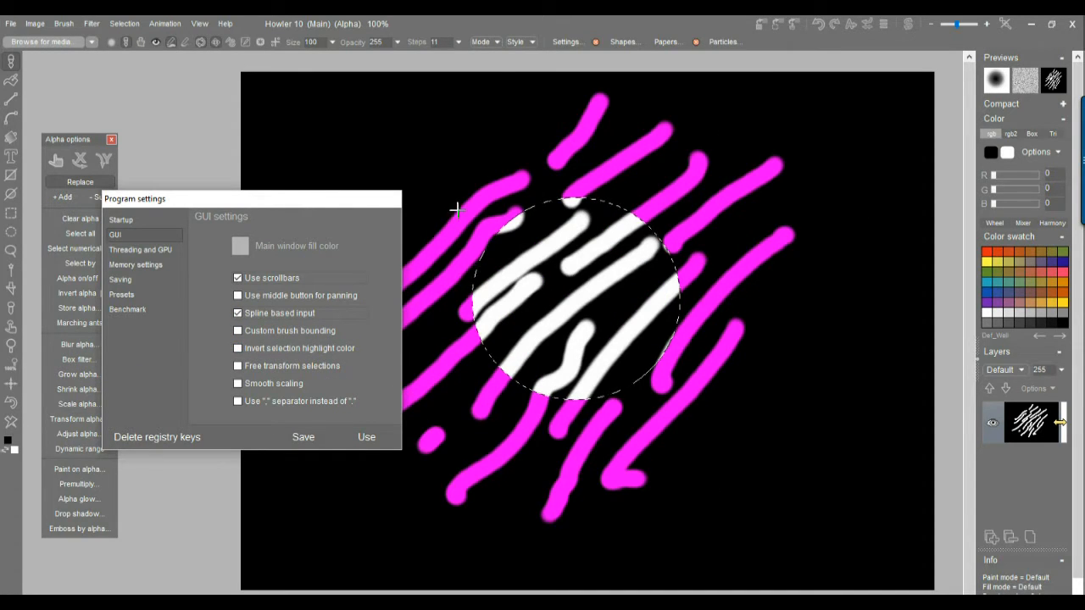
click(365, 438)
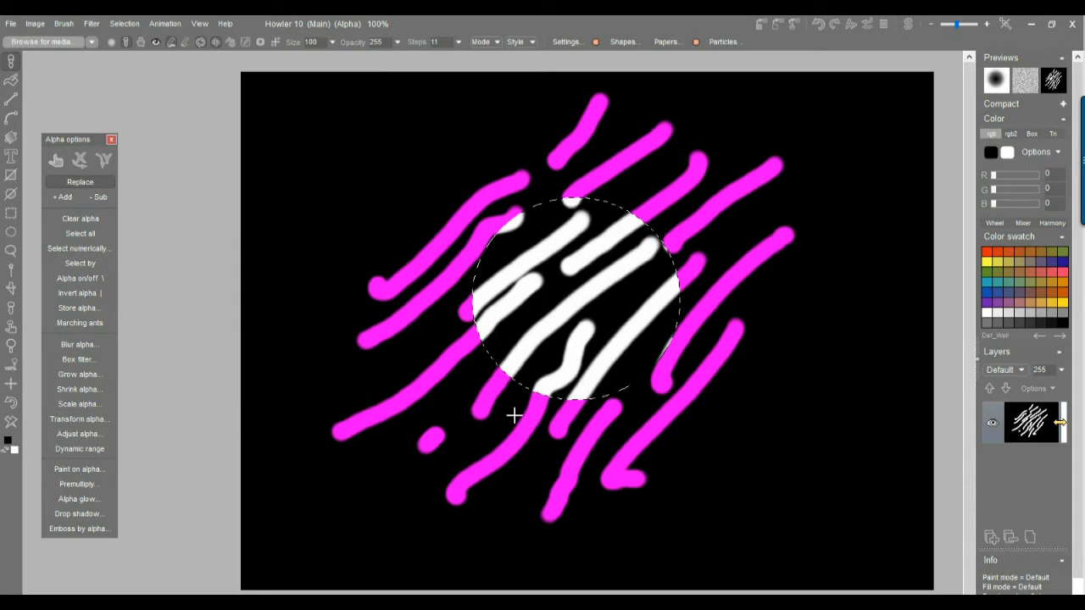
Try a slight Gaussian blur on the edge of the circular selection and dismiss it
scroll(481, 352, up, 4)
drag(555, 155, 515, 364)
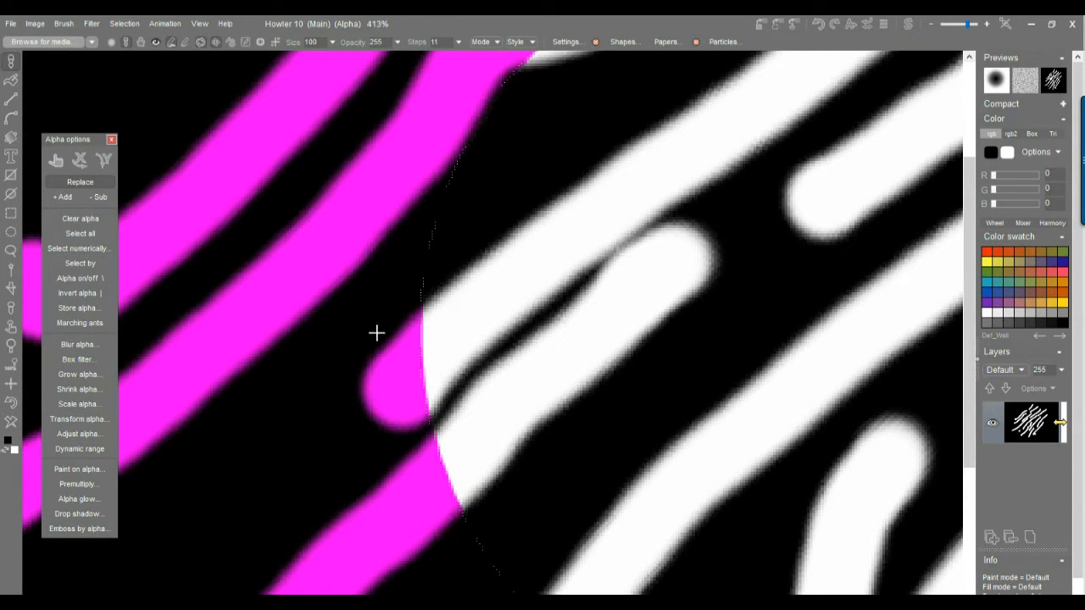
drag(374, 332, 295, 383)
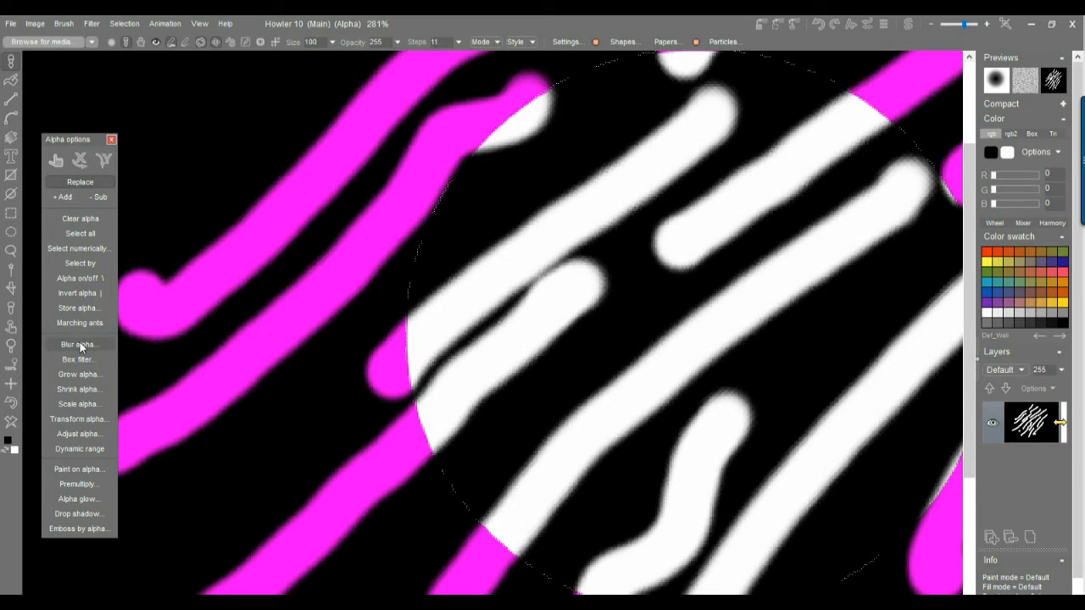
click(124, 24)
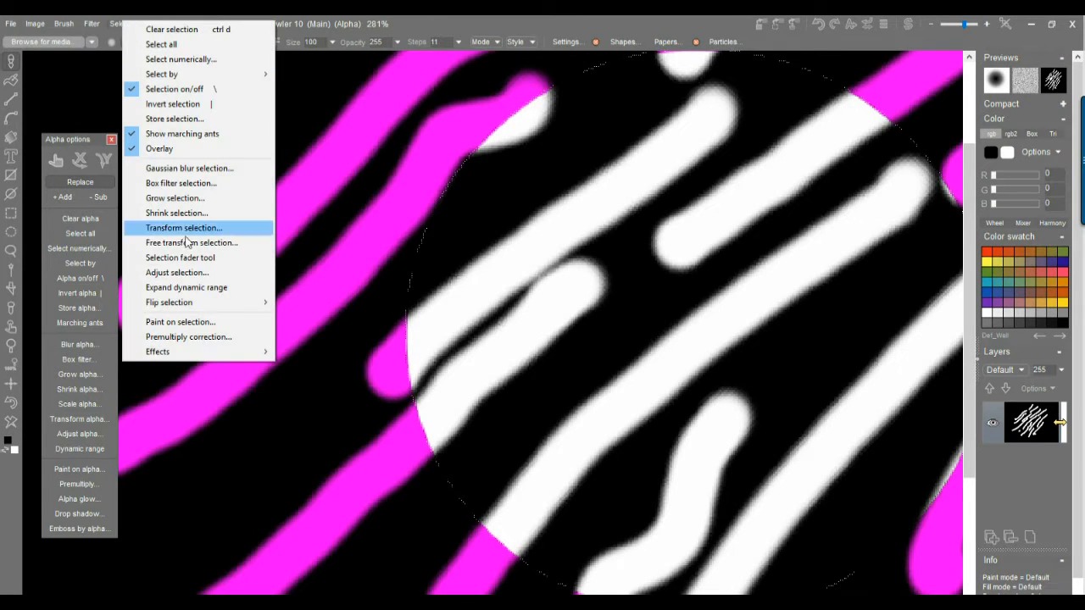
click(197, 172)
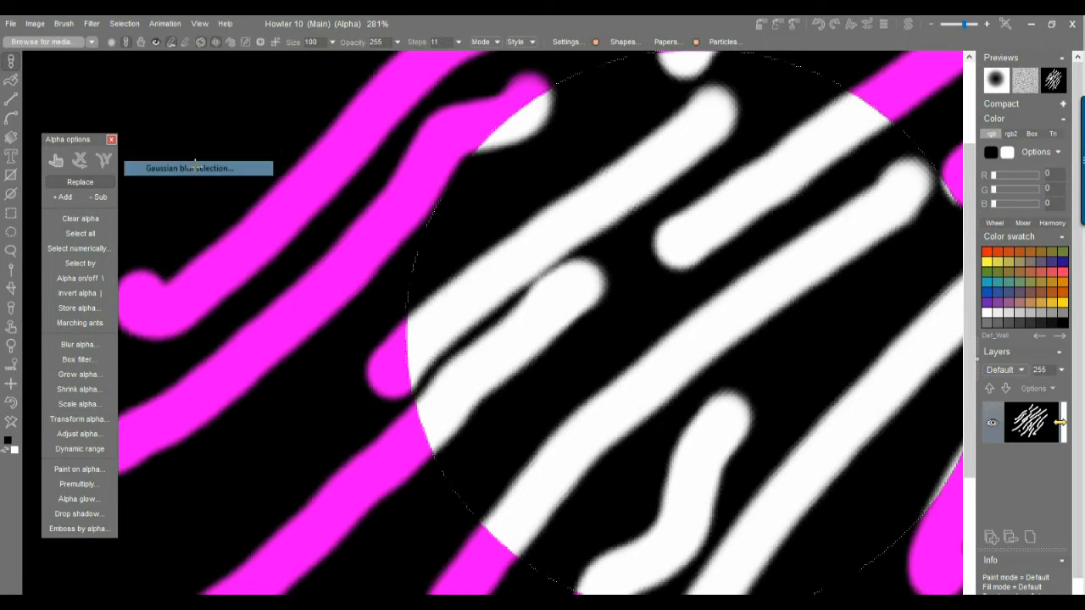
mouse_move(490, 288)
mouse_down()
mouse_move(546, 289)
mouse_move(484, 291)
mouse_up()
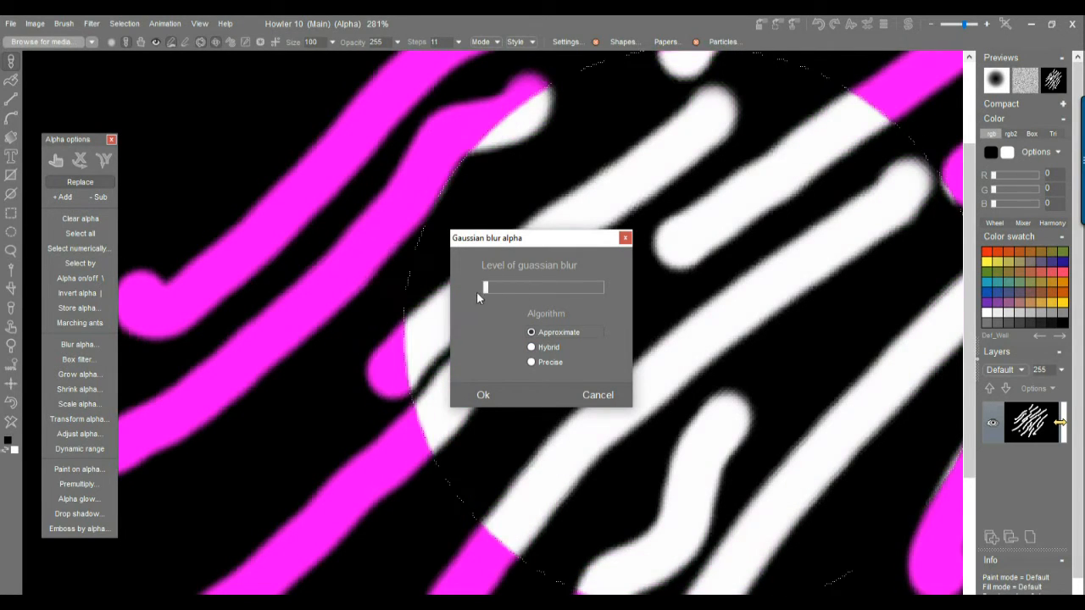
click(612, 395)
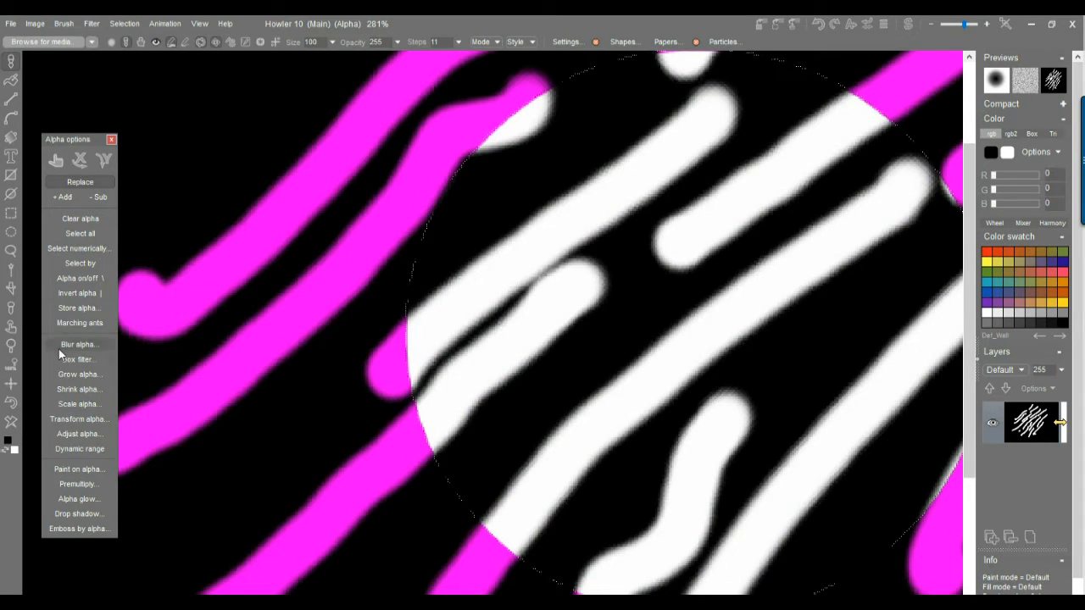
Store the circular selection in a separate Alpha window and place that window next to the Alpha options panel
click(80, 309)
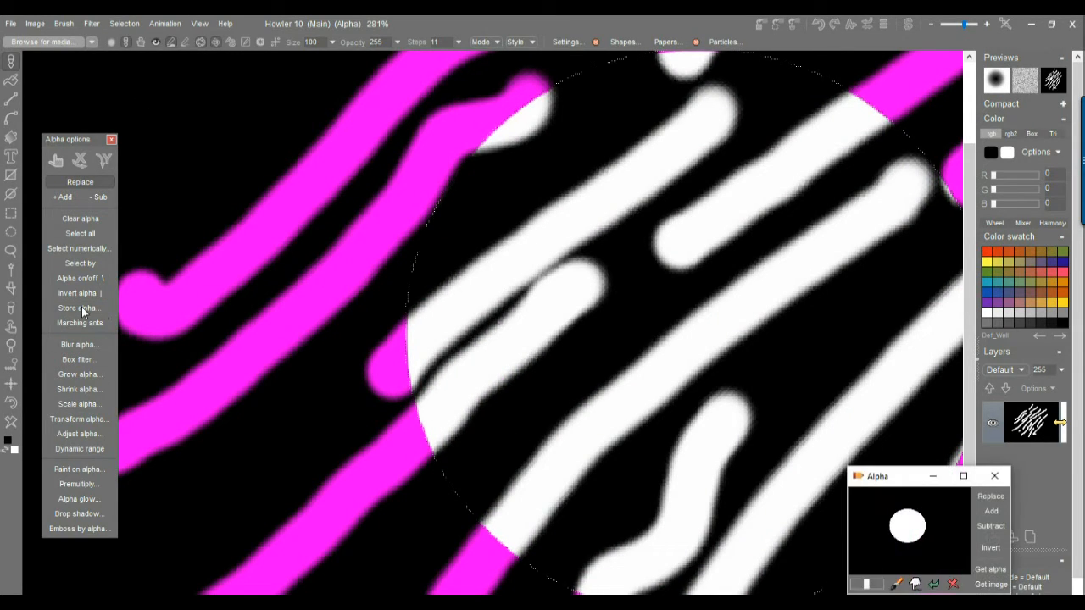
drag(890, 480, 252, 459)
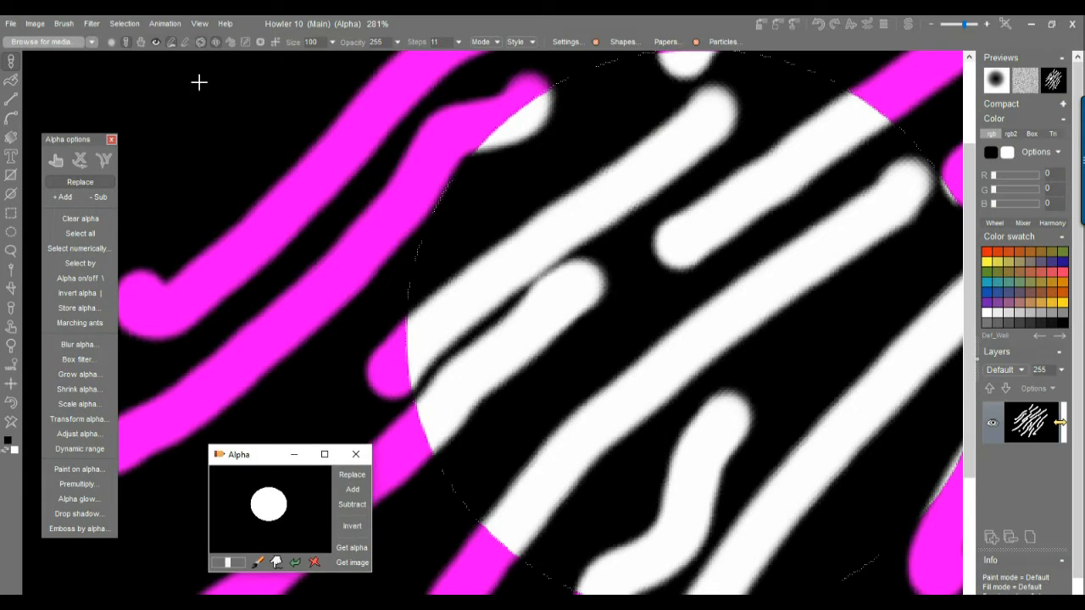
click(132, 25)
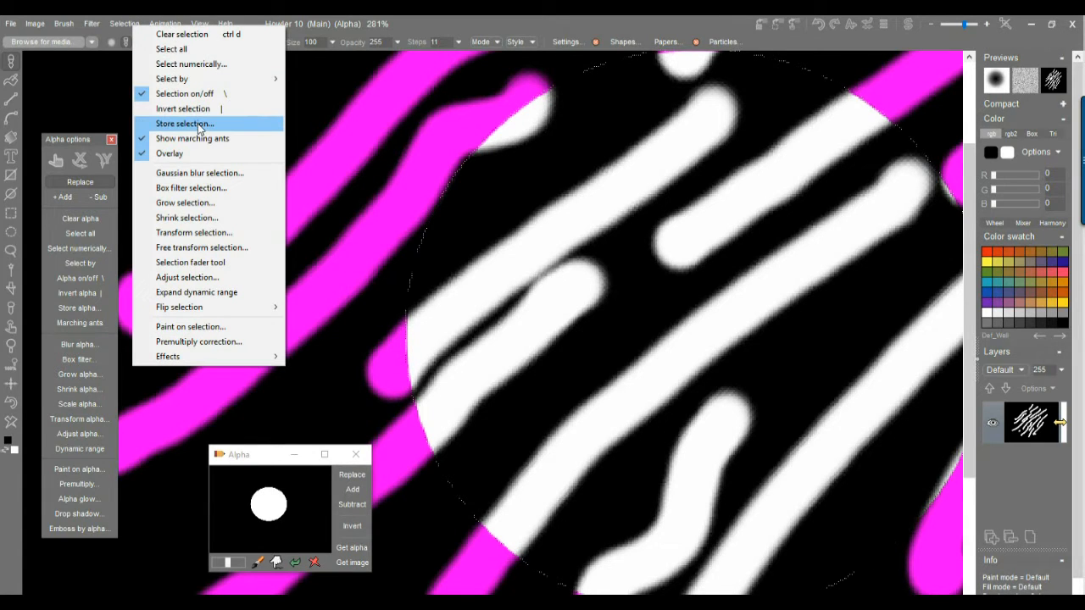
click(451, 21)
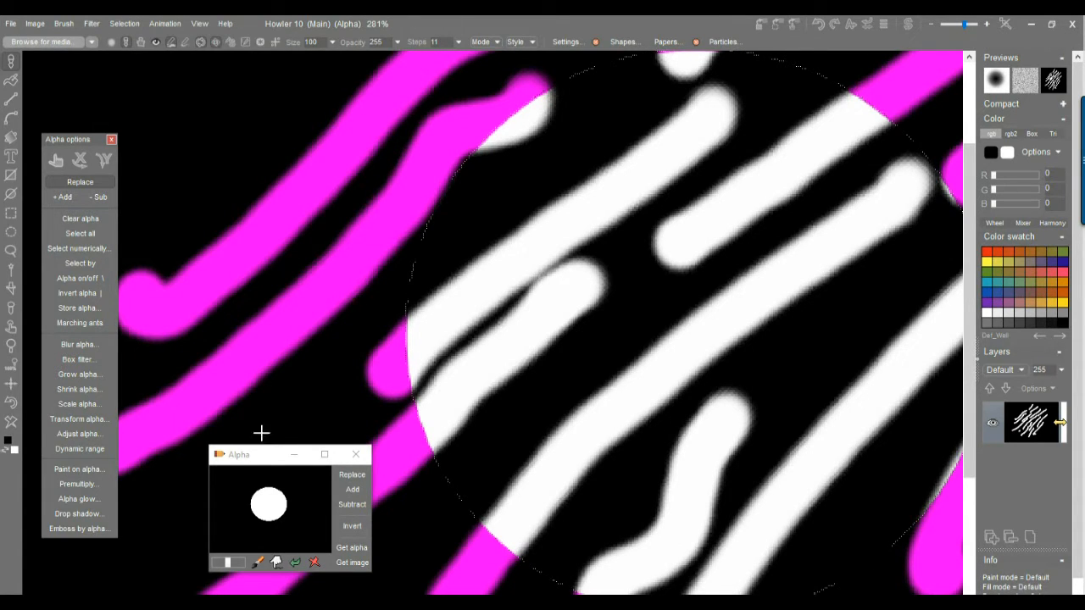
drag(273, 465, 203, 245)
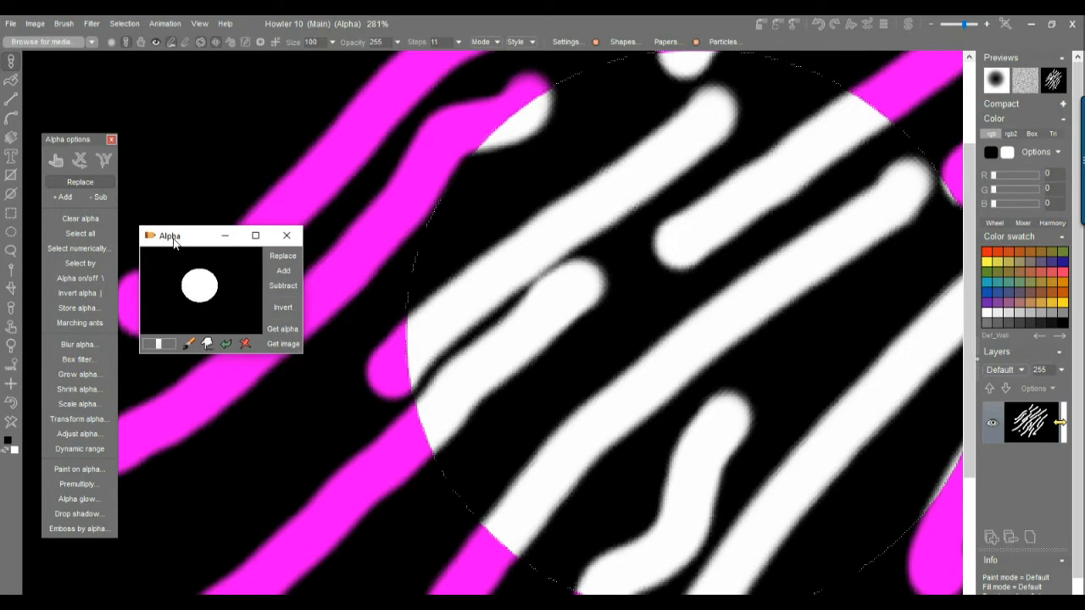
Enlarge the Alpha window, increase its brush size to the maximum, and paint a white blob onto one side of the stored circle
drag(303, 356, 587, 567)
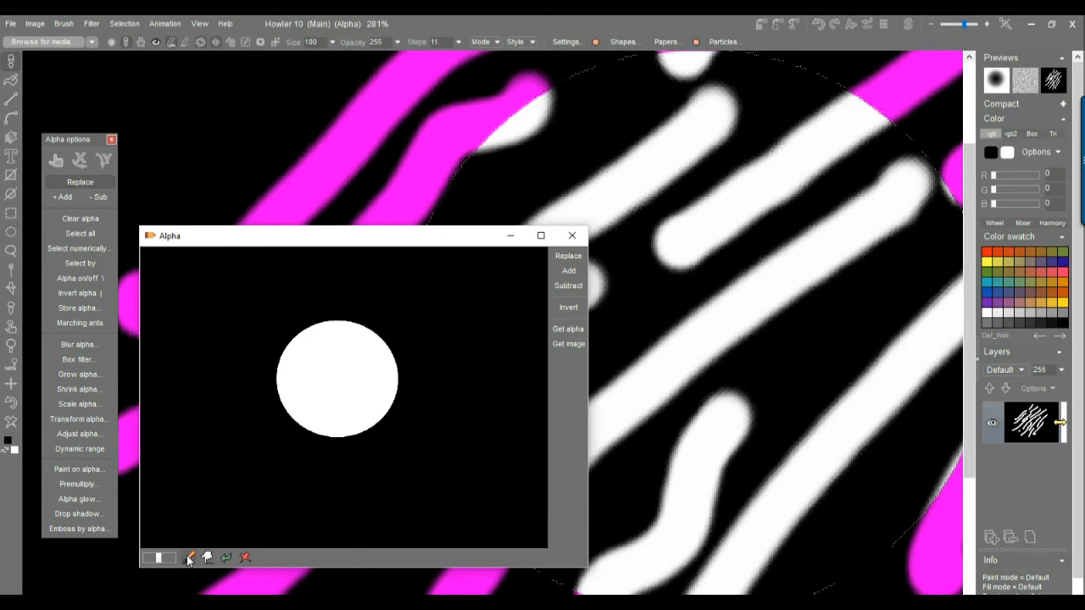
drag(158, 559, 165, 559)
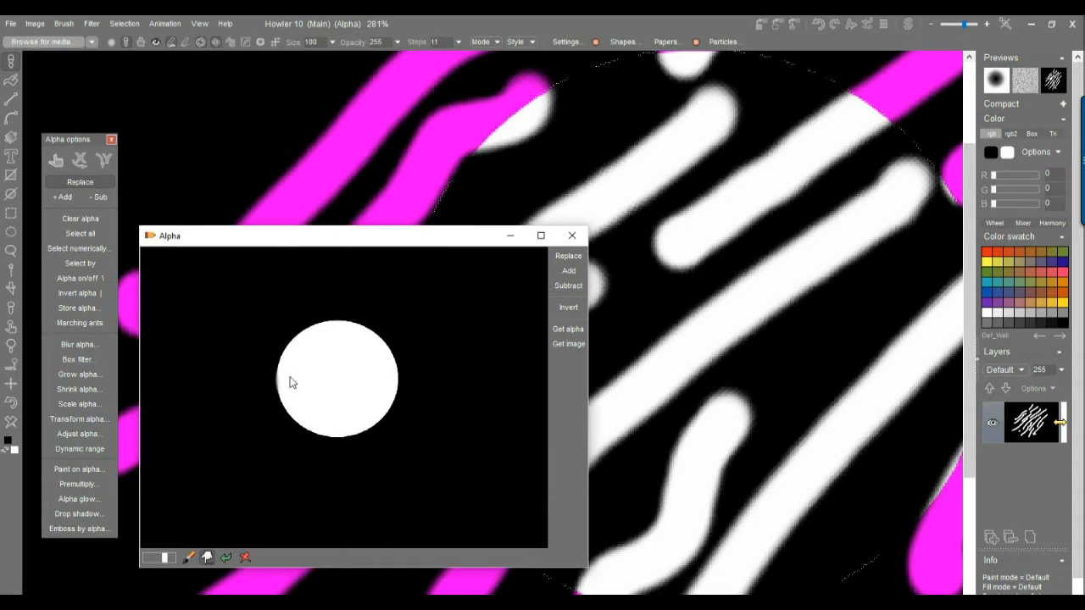
drag(164, 561, 173, 560)
click(188, 560)
mouse_move(281, 371)
mouse_down()
mouse_move(257, 412)
mouse_move(298, 368)
mouse_move(246, 363)
mouse_up()
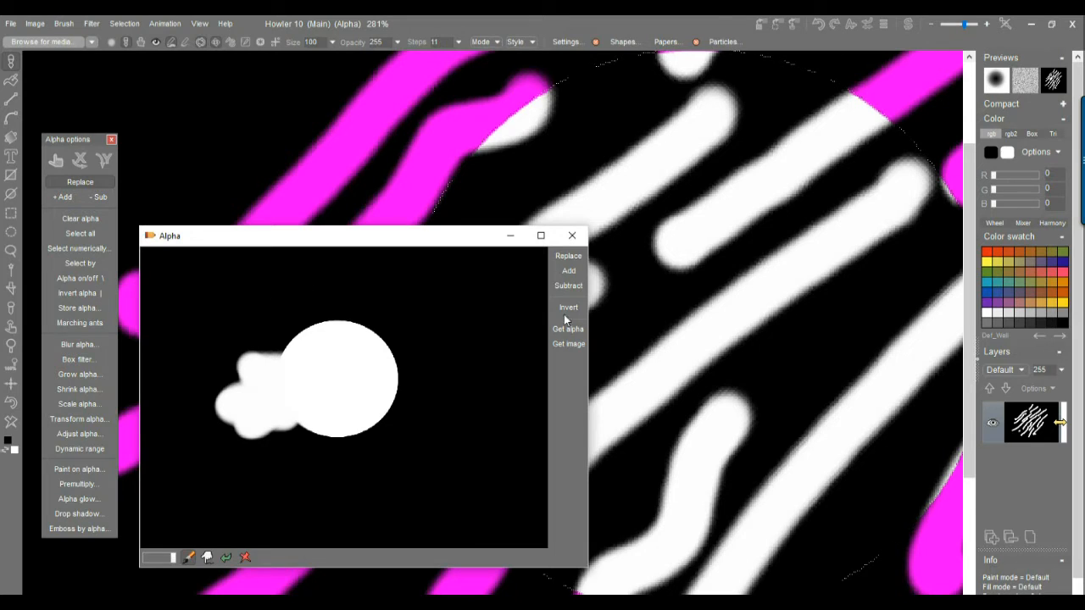
Replace the image's selection with the painted alpha, close the Alpha window, and undo the replacement
drag(441, 244, 917, 219)
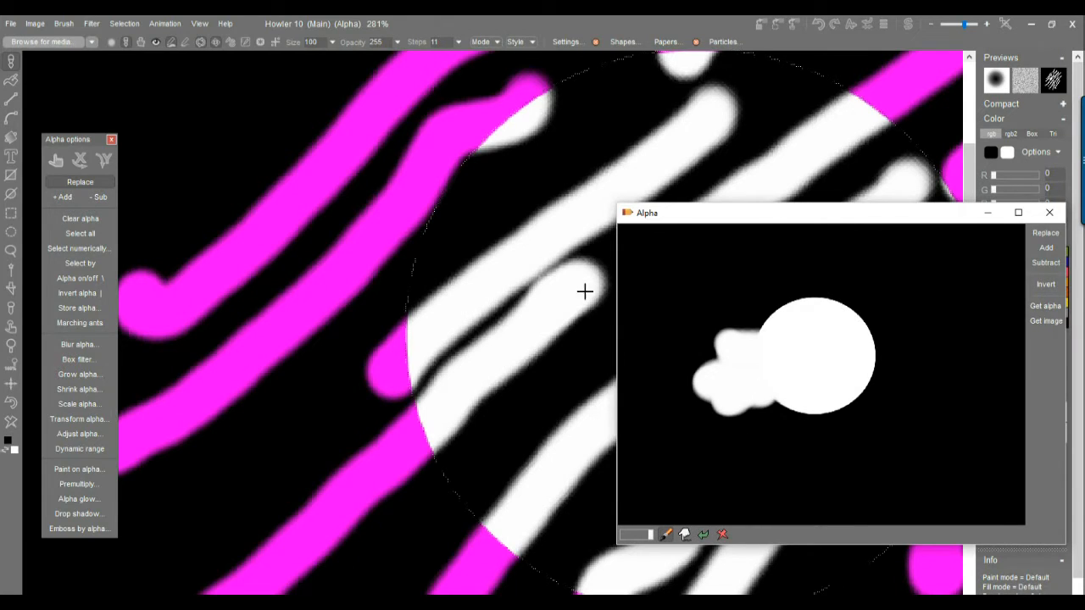
click(1047, 234)
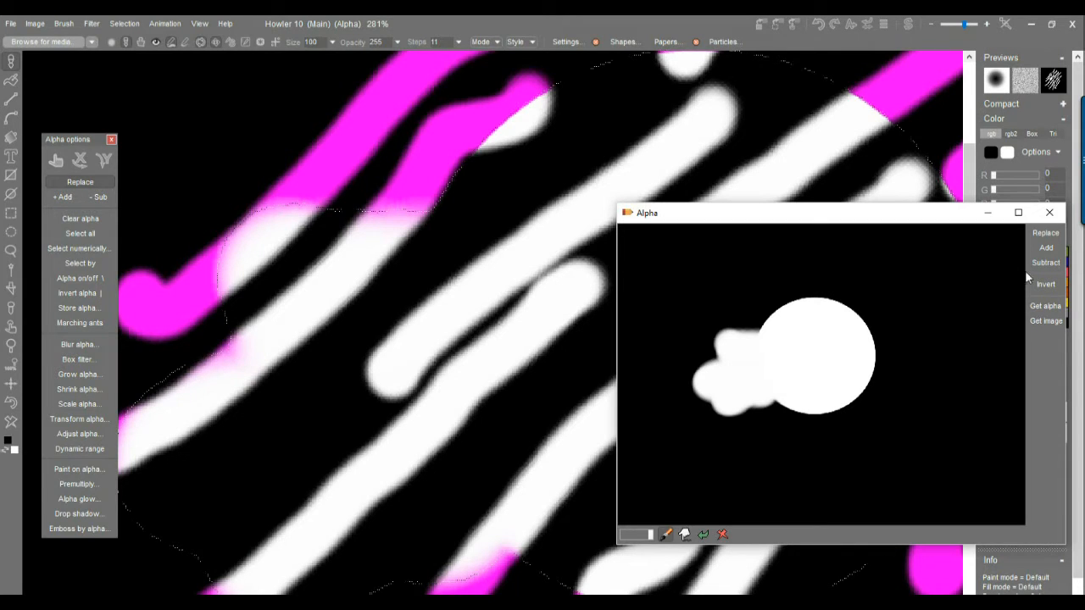
click(1050, 213)
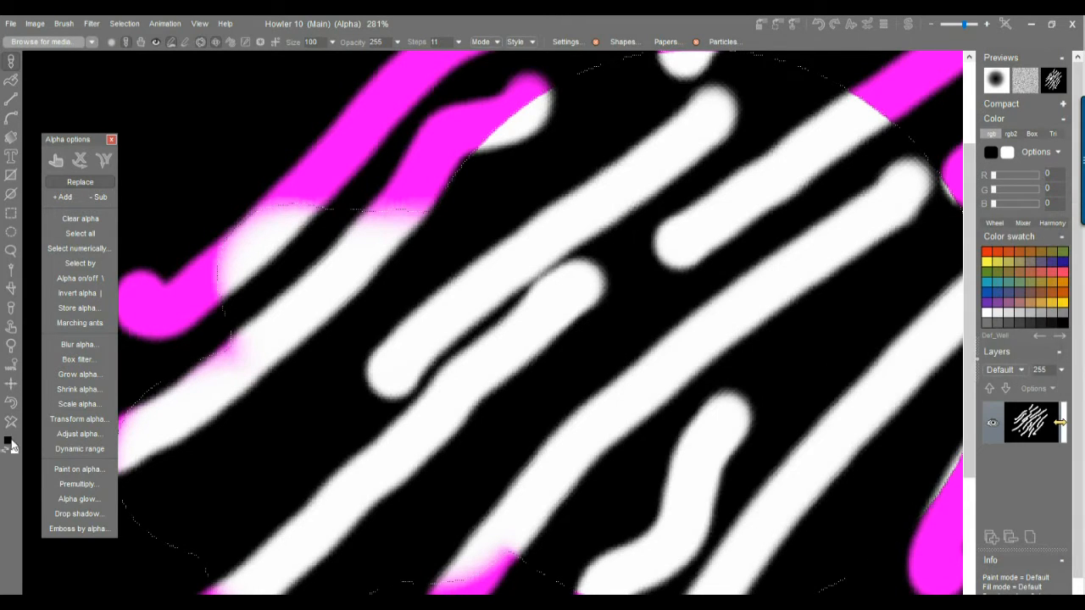
click(10, 405)
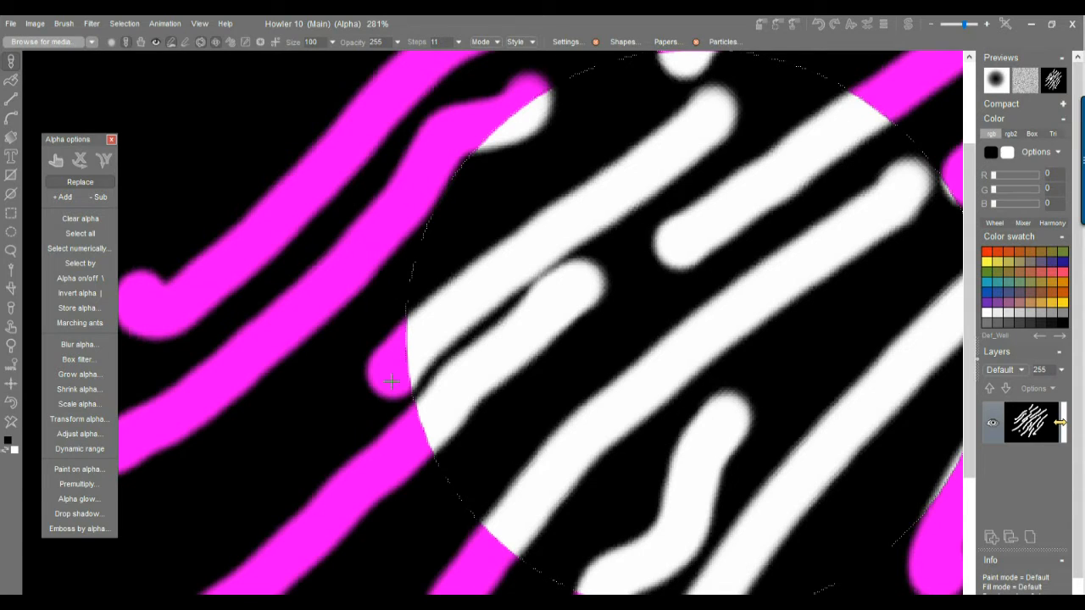
Store the circular selection in a new Alpha window
click(85, 308)
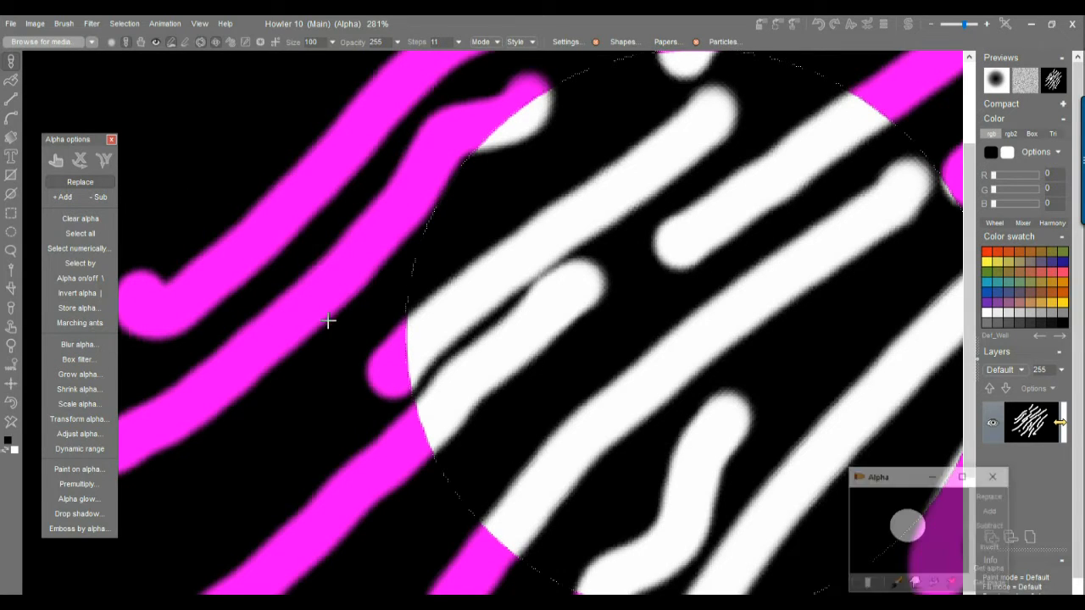
scroll(536, 308, down, 1)
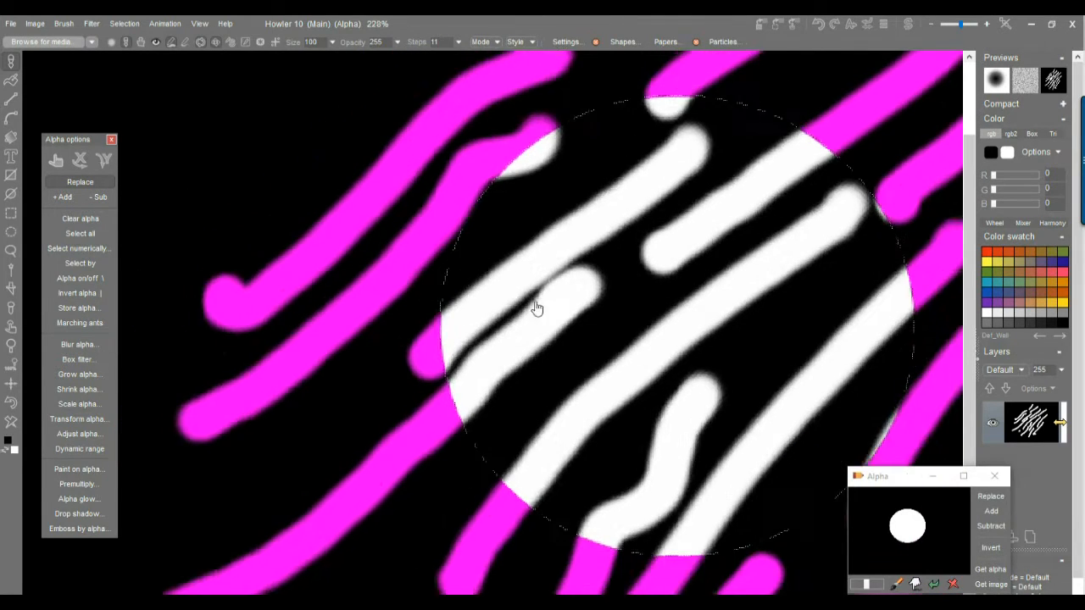
scroll(536, 309, down, 2)
scroll(522, 313, up, 1)
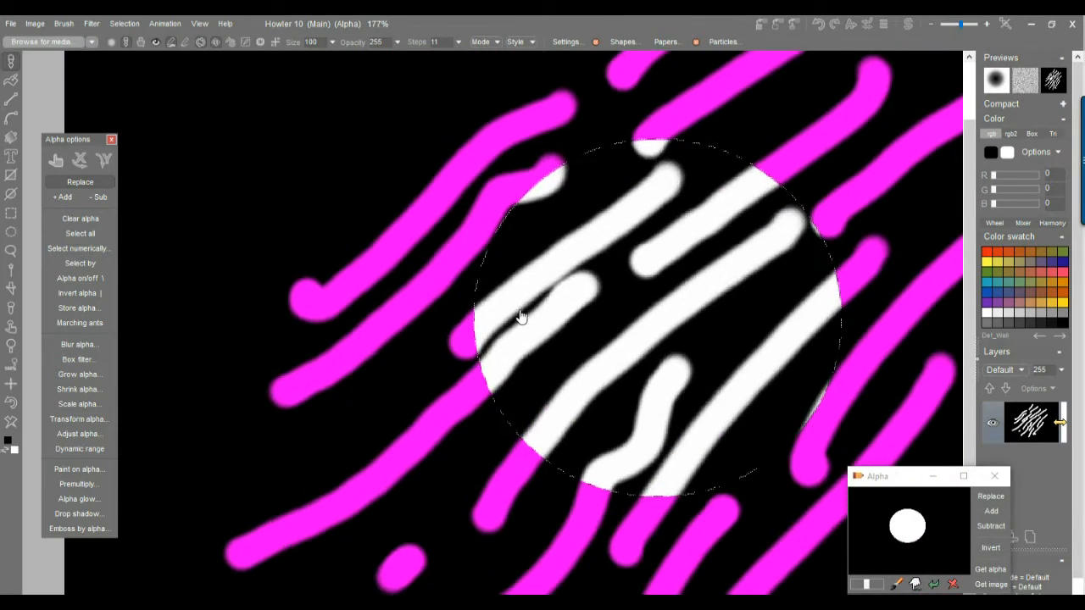
Apply a box filter of level 53 to the circular selection after previewing its alpha
click(83, 362)
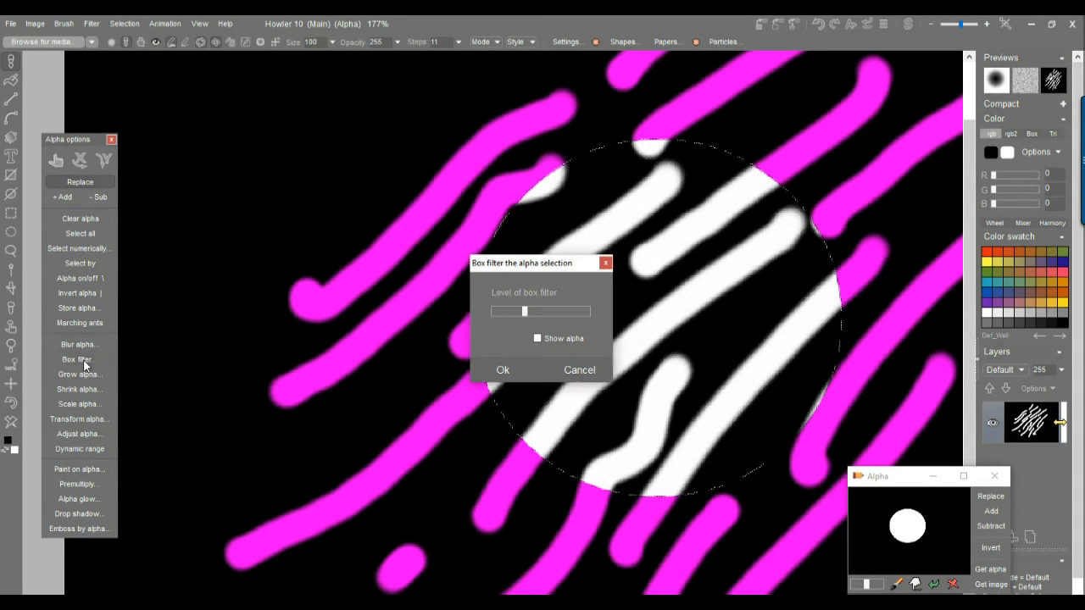
mouse_move(516, 321)
mouse_down()
mouse_move(507, 320)
mouse_move(551, 320)
mouse_move(516, 319)
mouse_move(527, 321)
mouse_up()
click(536, 339)
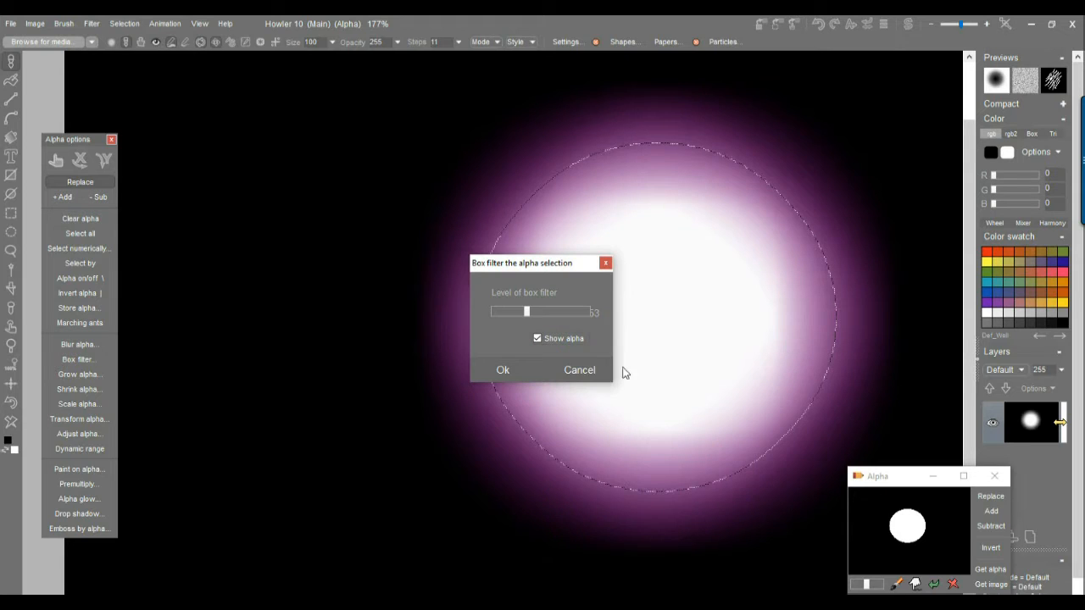
click(537, 338)
click(501, 369)
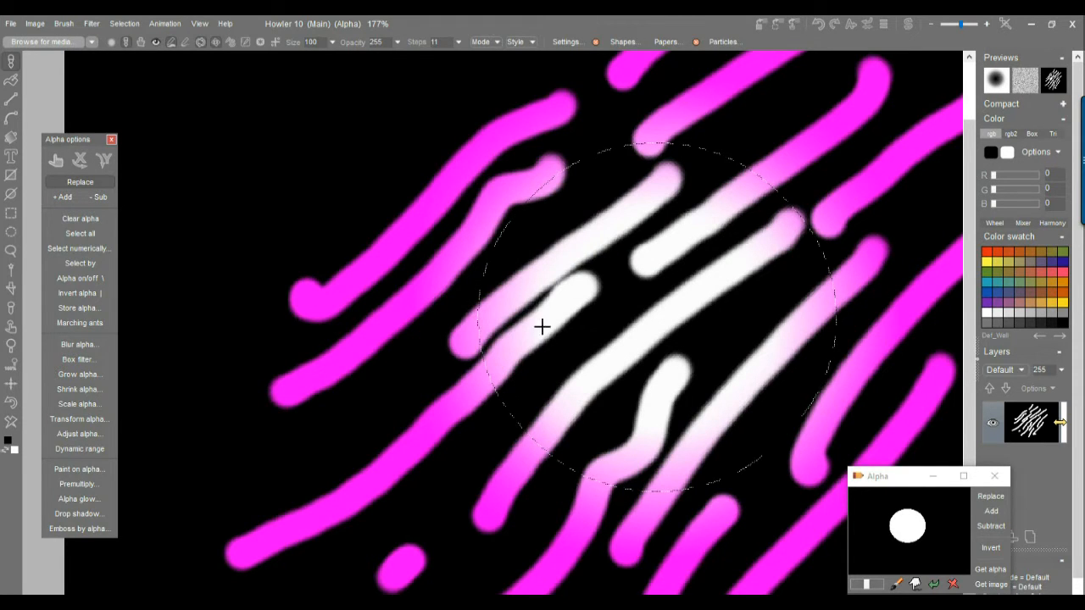
Reposition the softened circular selection over the strokes in several small moves, including with the selection move handle
drag(611, 308, 398, 291)
scroll(398, 292, down, 4)
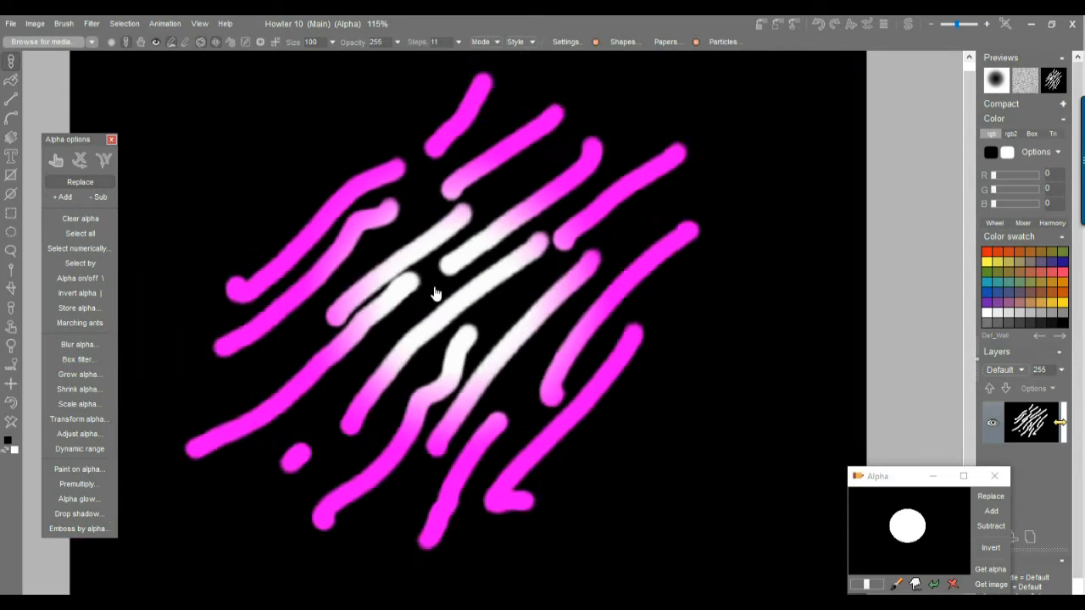
scroll(426, 283, up, 1)
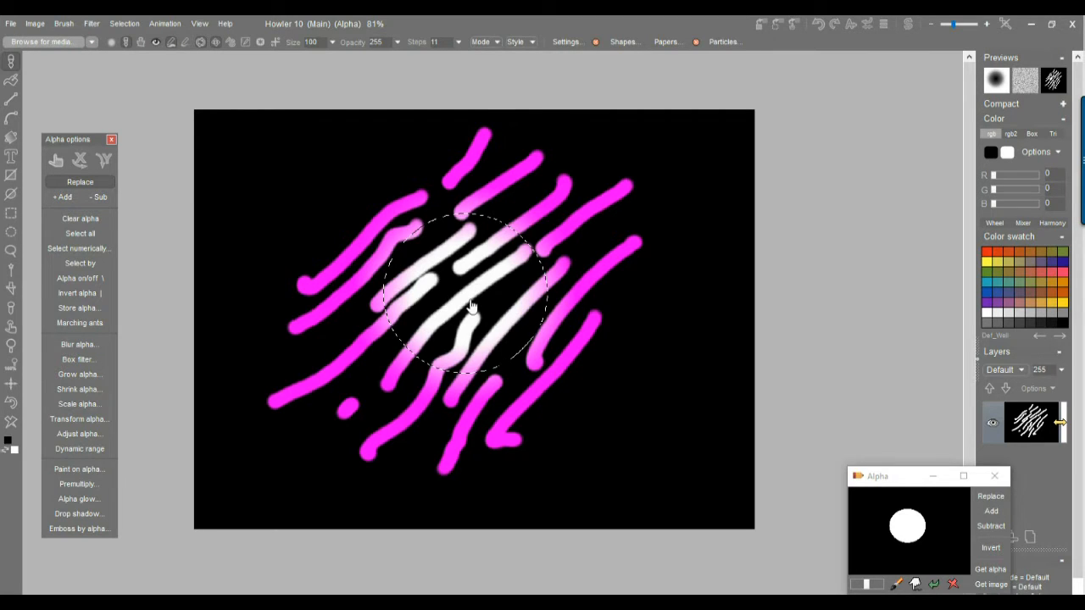
mouse_move(445, 282)
mouse_down()
mouse_move(503, 345)
mouse_move(495, 259)
mouse_move(445, 290)
mouse_up()
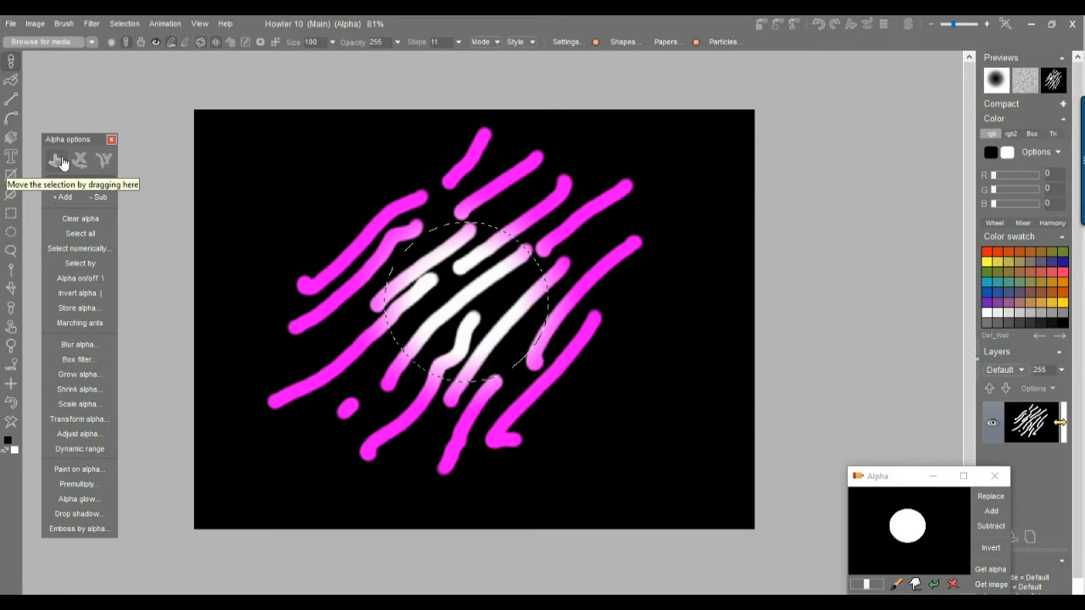
mouse_move(59, 167)
mouse_down()
mouse_move(145, 168)
mouse_move(133, 225)
mouse_move(12, 132)
mouse_move(26, 289)
mouse_move(344, 265)
mouse_move(37, 108)
mouse_move(248, 107)
mouse_move(3, 188)
mouse_move(0, 180)
mouse_move(72, 189)
mouse_move(63, 185)
mouse_move(73, 174)
mouse_up()
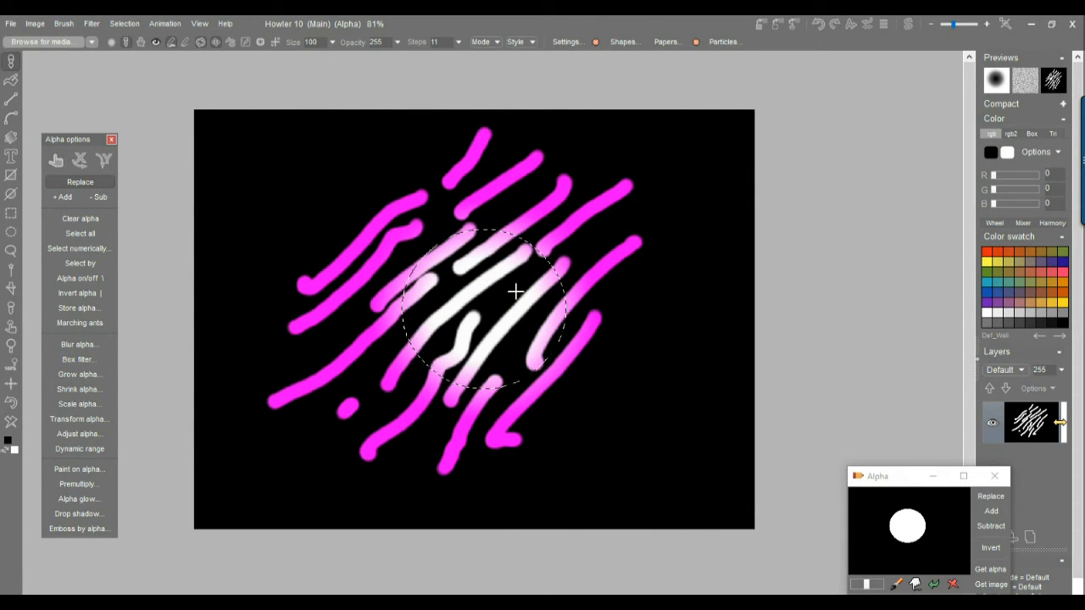
drag(502, 281, 521, 299)
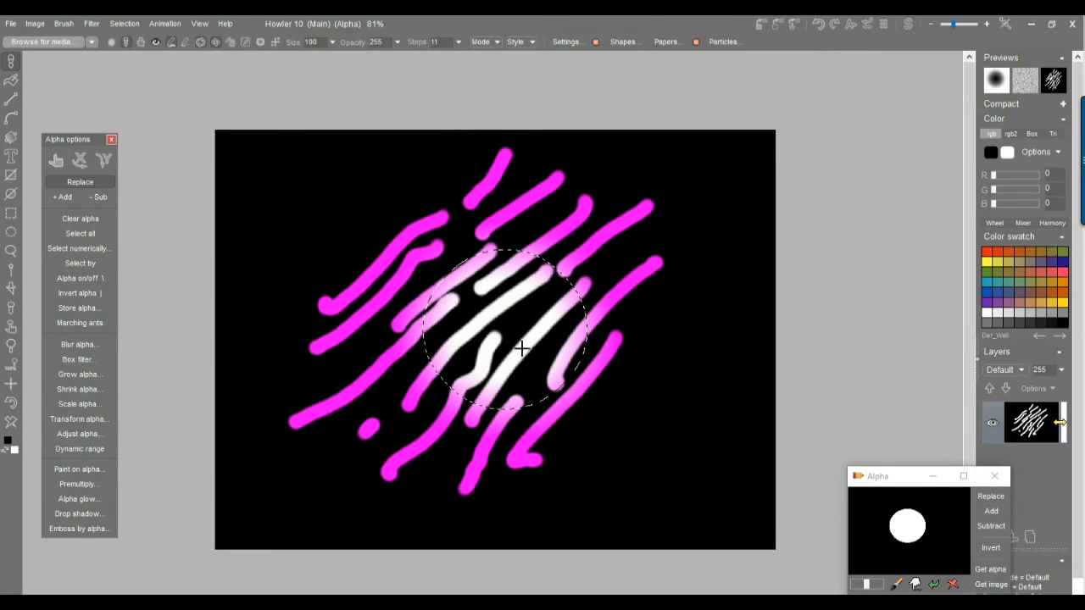
drag(521, 349, 509, 312)
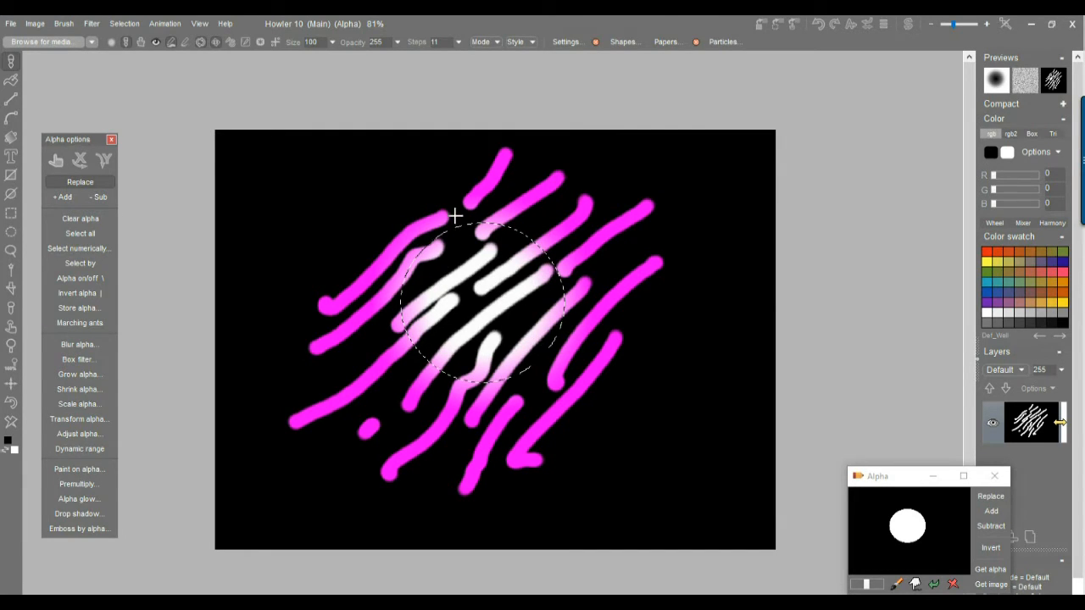
Pick up a rectangular area around the softened circular selection as a custom brush with the brush selector
click(10, 290)
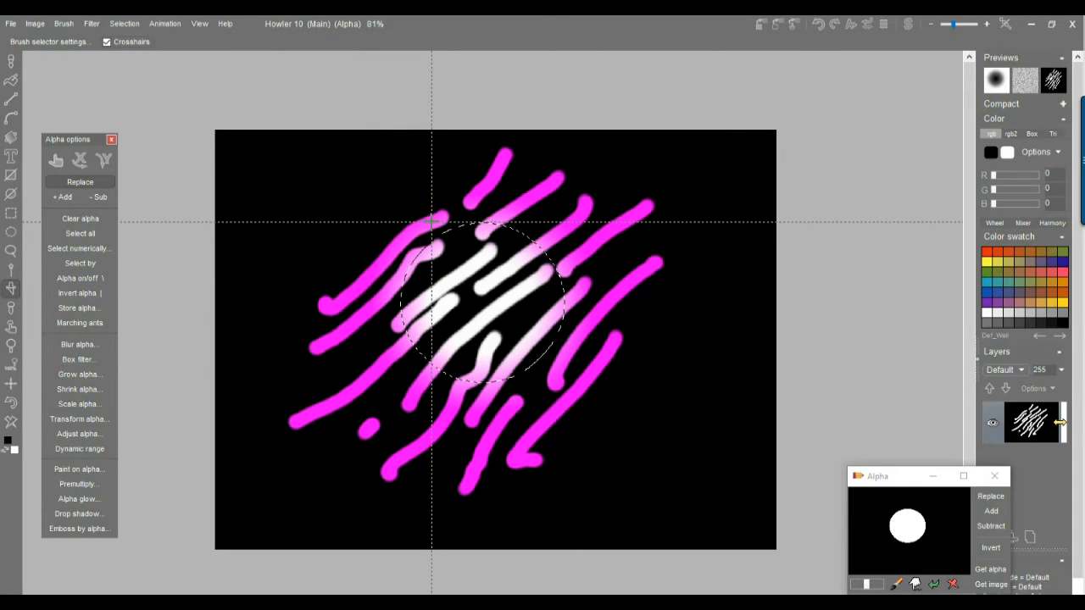
scroll(380, 244, up, 2)
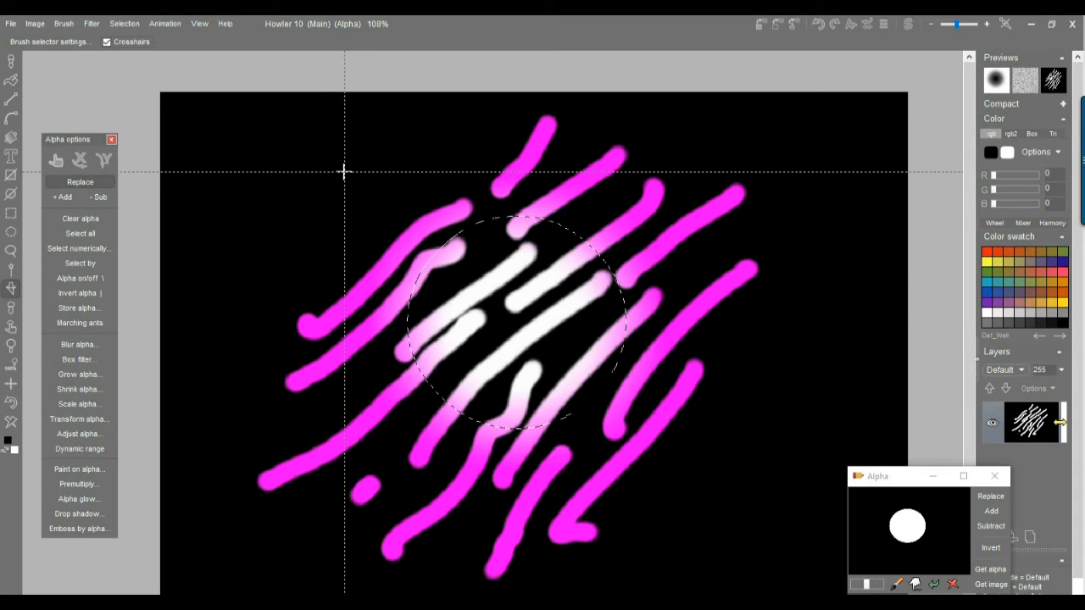
mouse_move(343, 168)
mouse_down()
mouse_move(722, 480)
mouse_move(696, 488)
mouse_up()
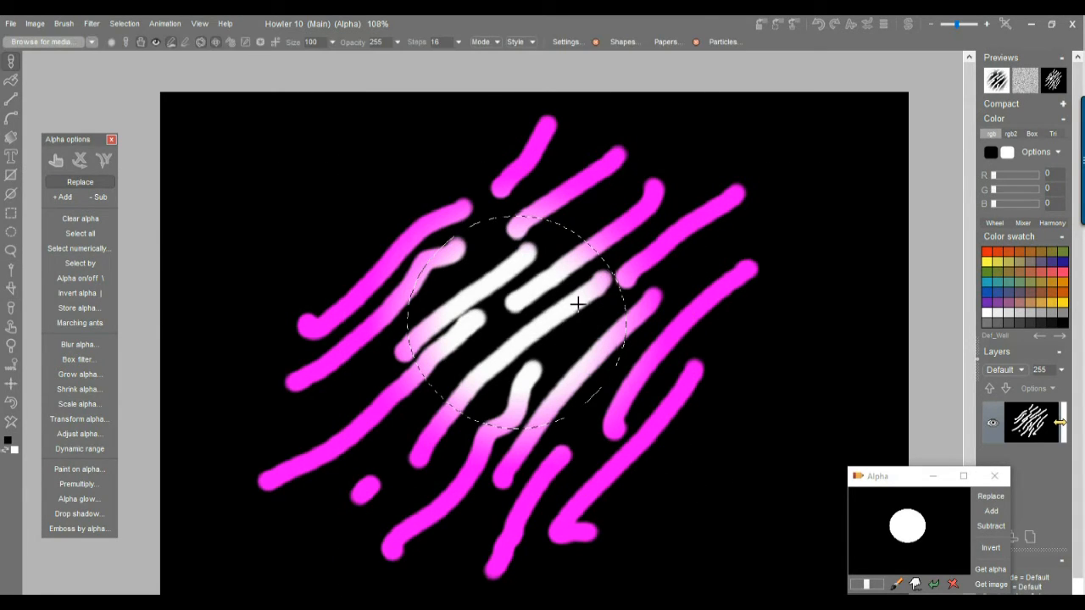
Store a managed copy of the custom brush, inspect it in the Store brush window, and close that window
click(63, 23)
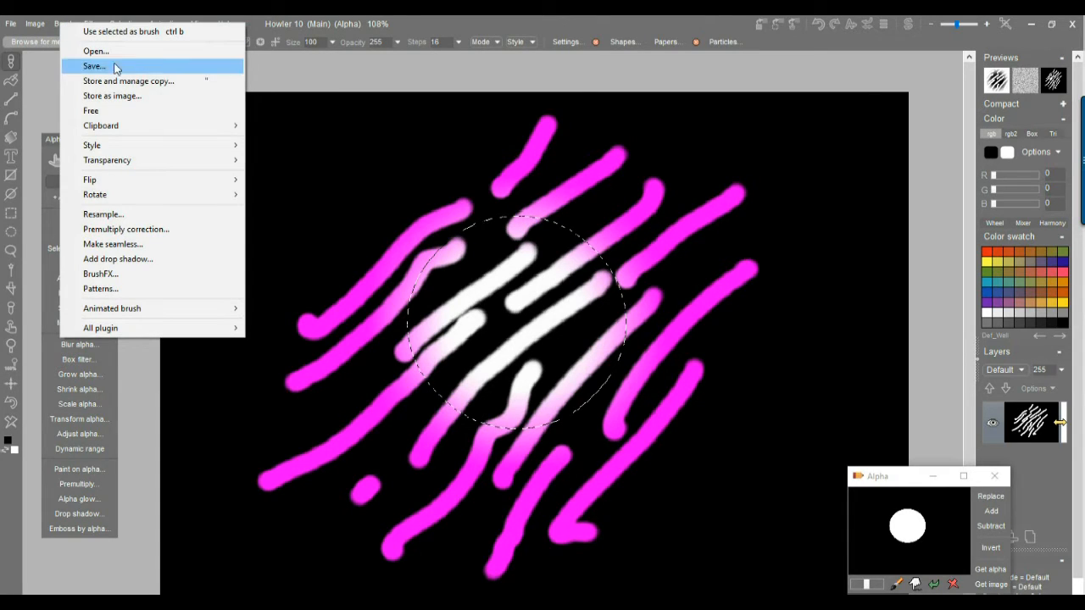
click(145, 83)
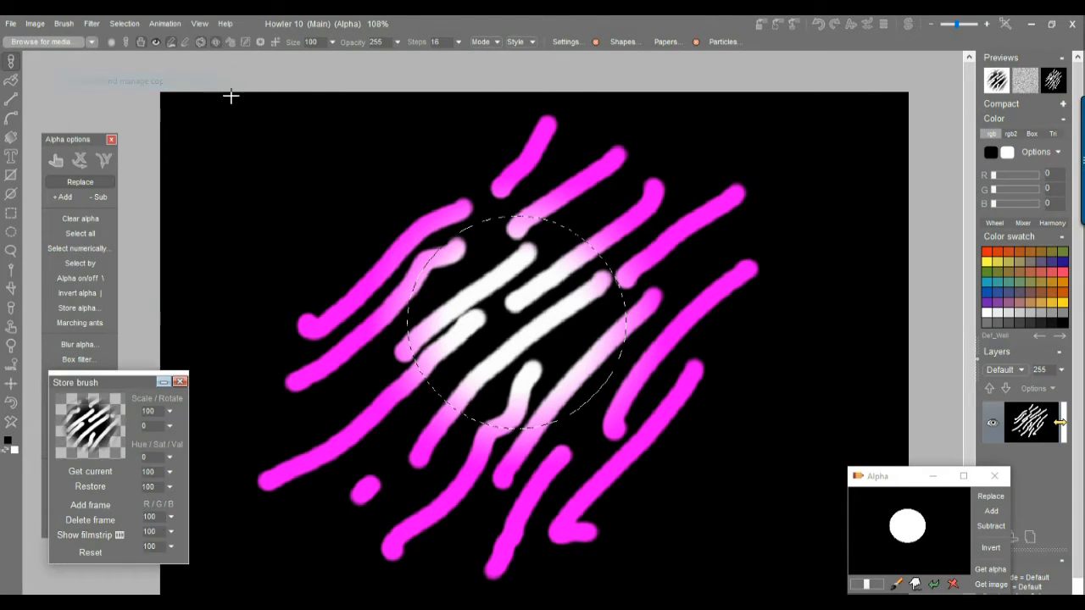
drag(113, 384, 220, 178)
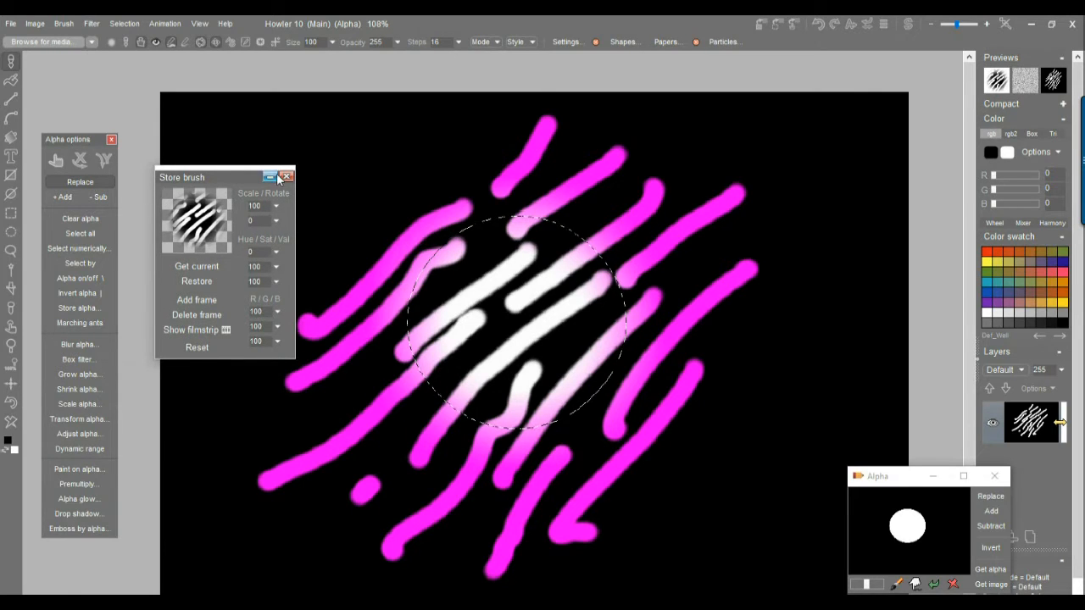
drag(231, 173, 222, 207)
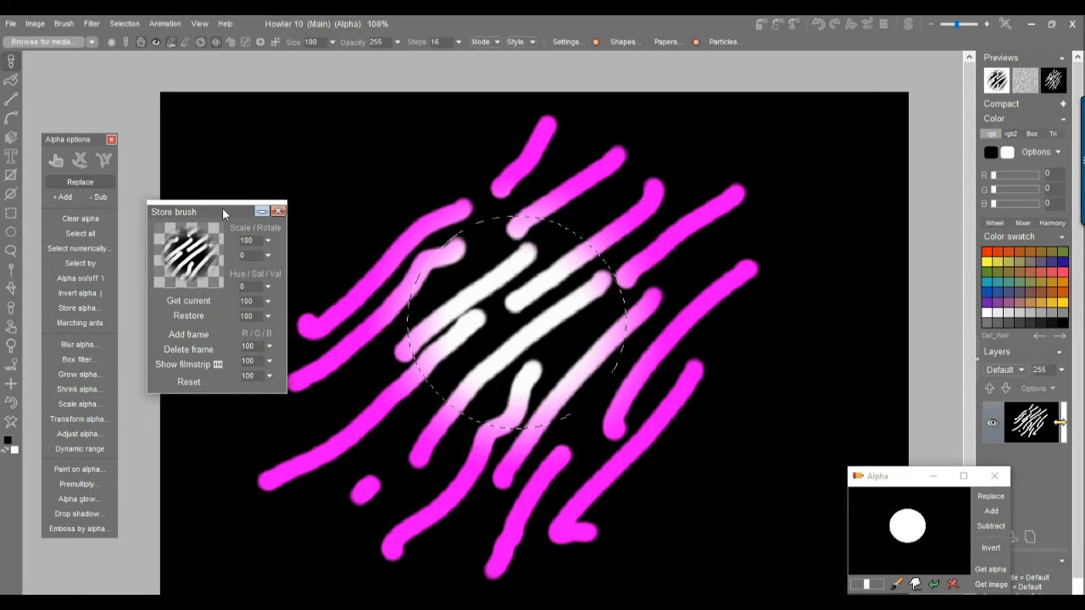
click(278, 212)
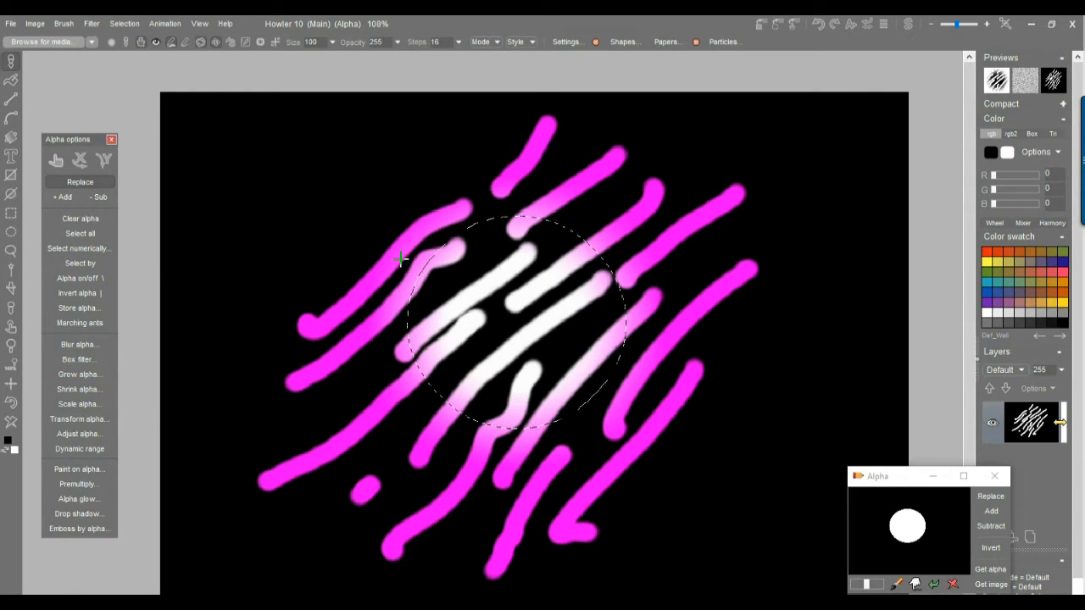
click(10, 405)
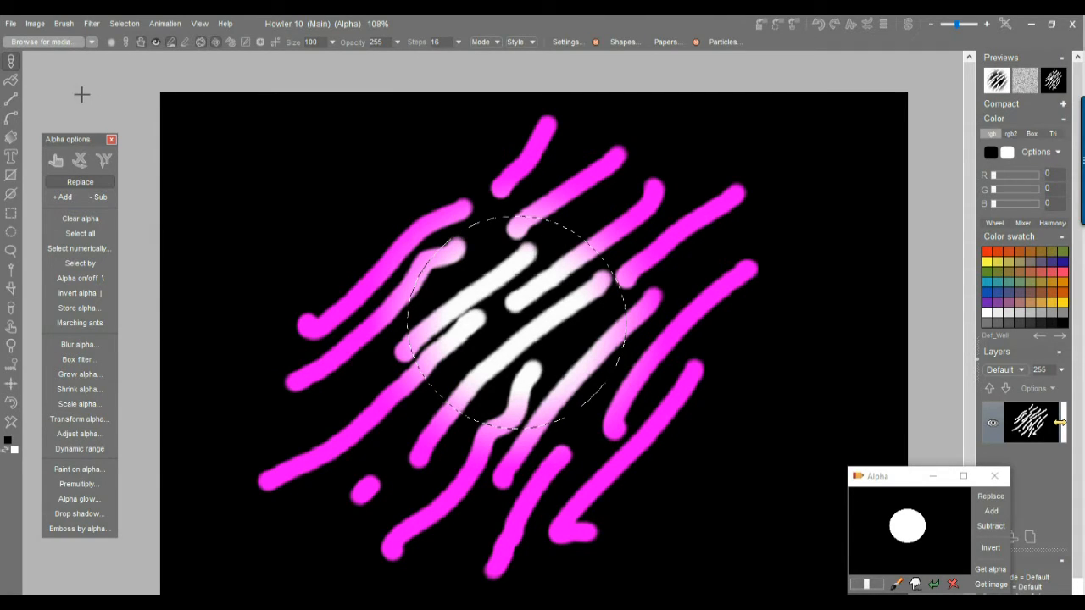
Use the selected area as the brush, and toggle the selection on for the image
click(64, 24)
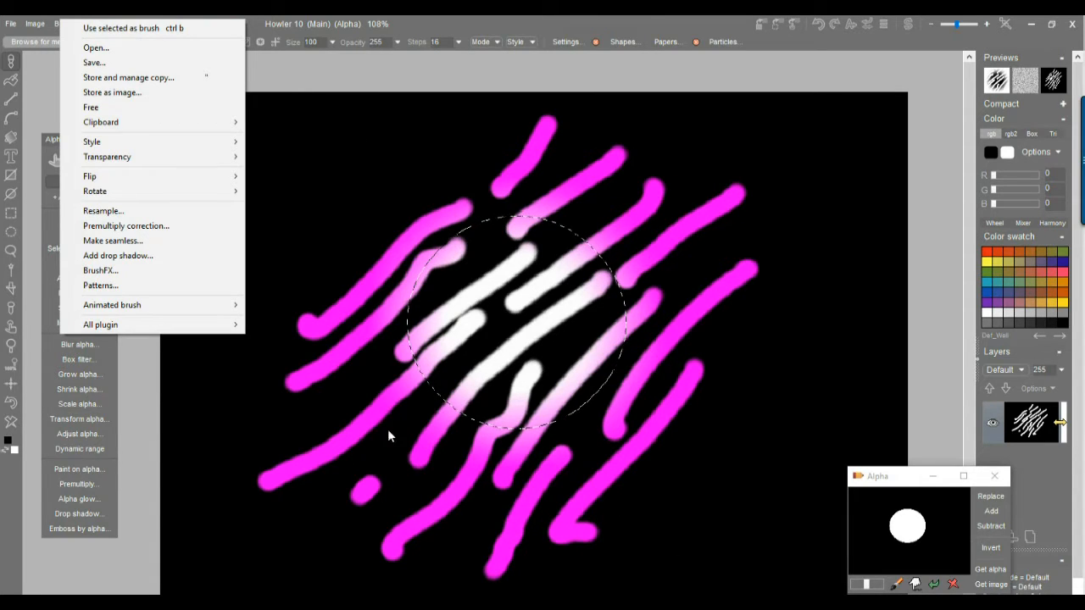
click(189, 29)
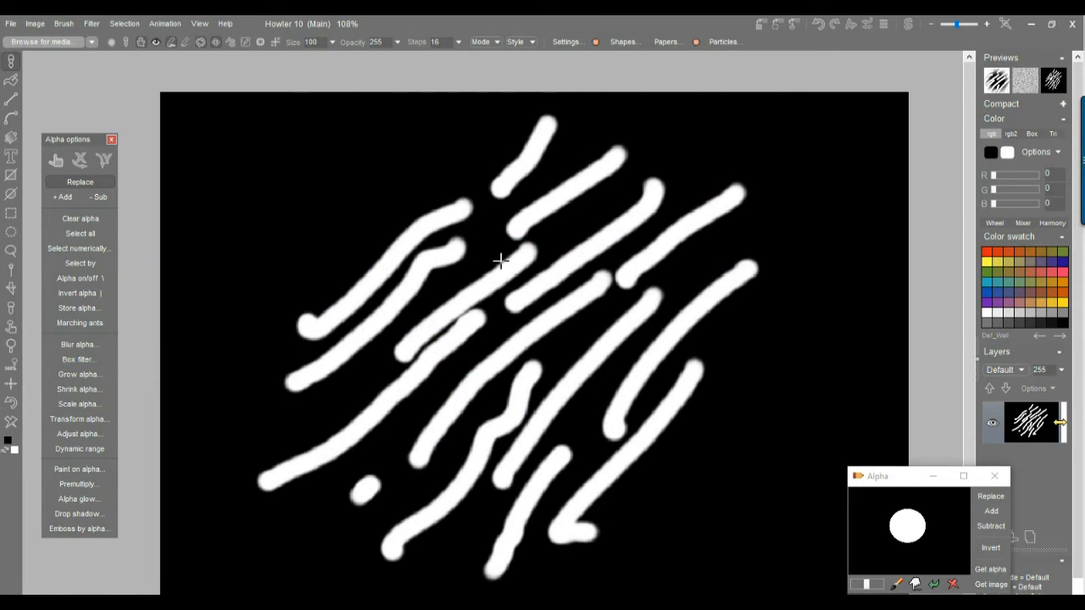
click(125, 24)
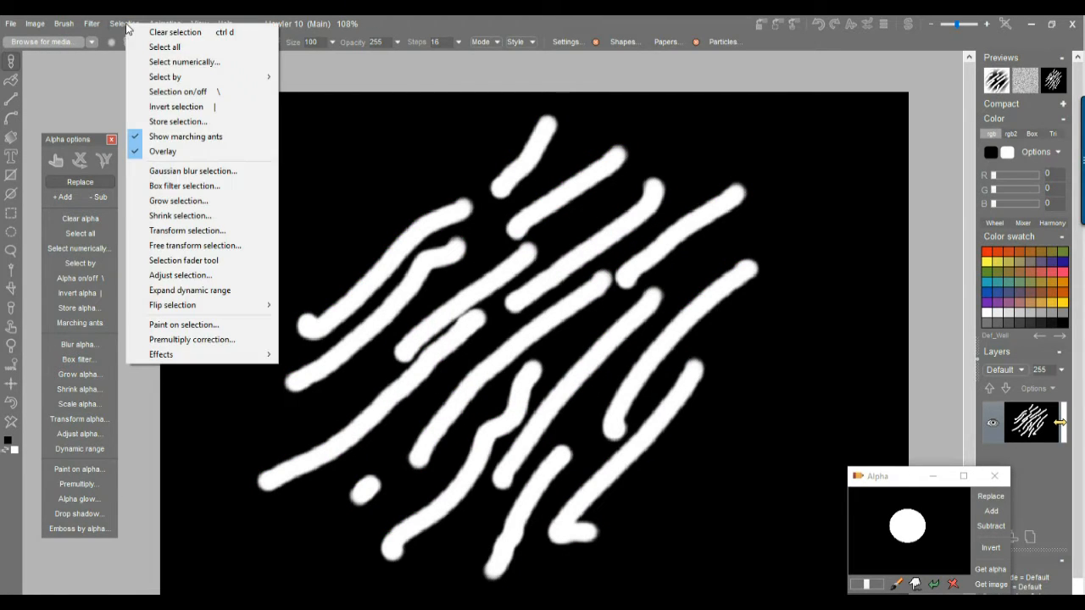
click(173, 91)
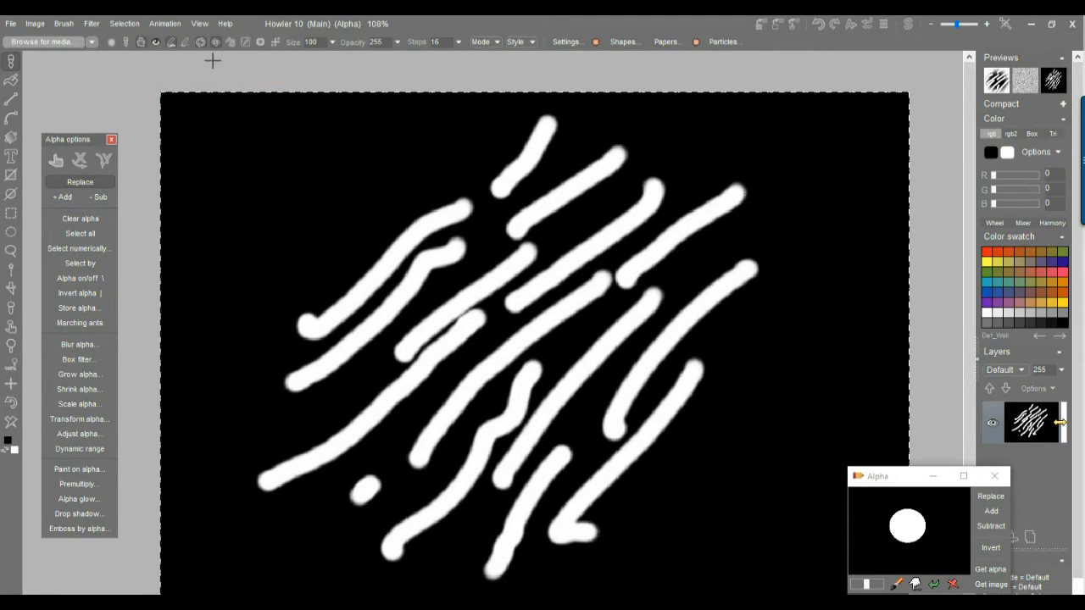
Store a managed copy of the new brush, undo to restore the soft circular selection, and place the Store brush window beside the Alpha options
click(65, 23)
click(107, 80)
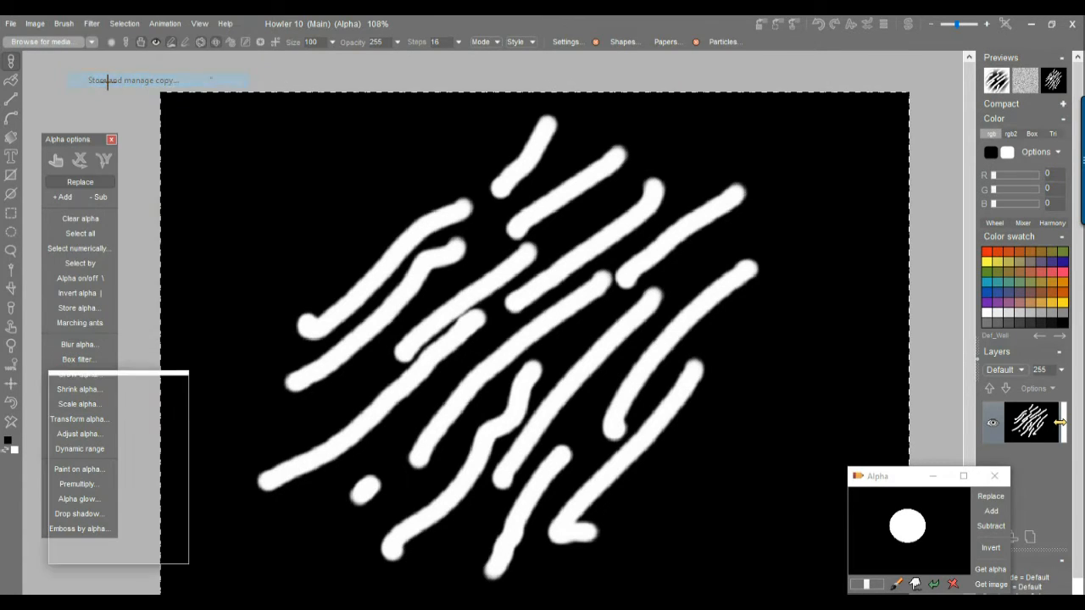
click(10, 402)
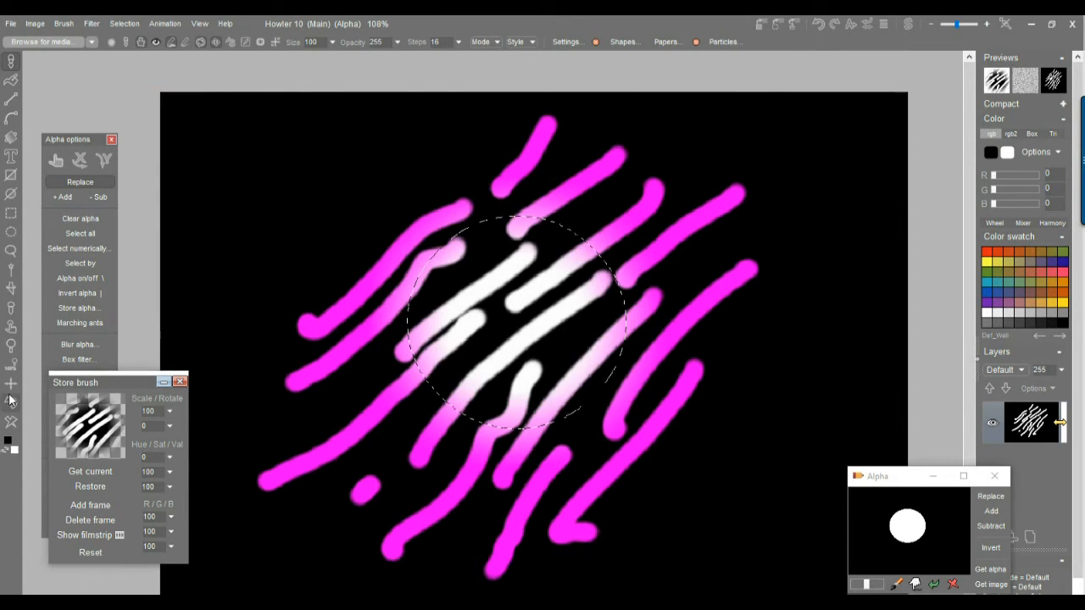
mouse_move(116, 375)
mouse_down()
mouse_move(252, 371)
mouse_move(200, 396)
mouse_move(206, 275)
mouse_move(162, 86)
mouse_move(192, 134)
mouse_move(184, 211)
mouse_up()
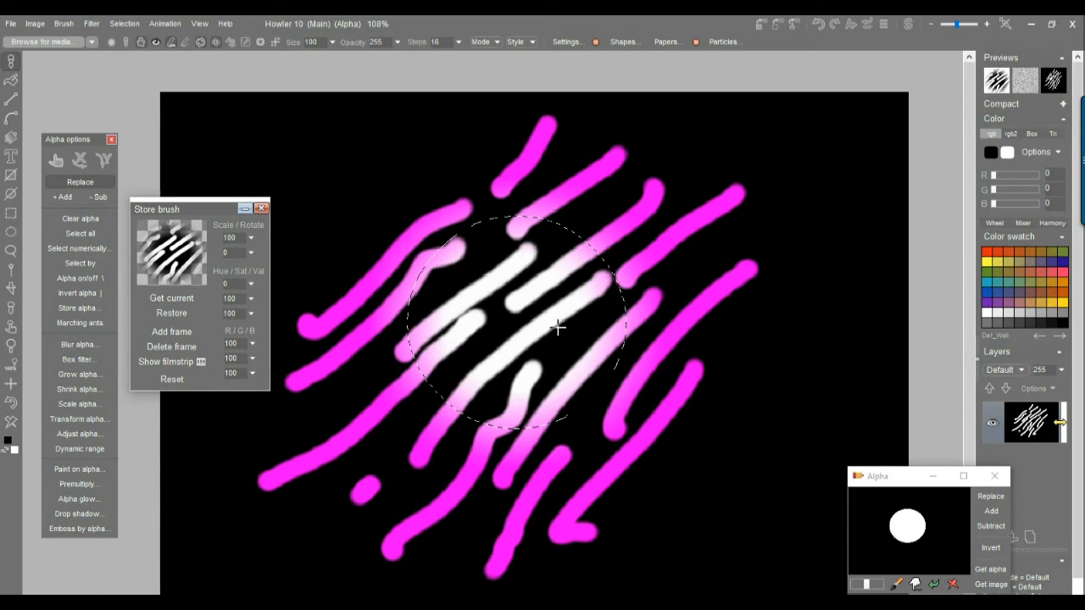
Clear the circular selection and paint overlapping strokes across the canvas with the striped custom brush
click(127, 25)
click(175, 31)
mouse_move(548, 274)
mouse_down()
mouse_move(457, 246)
mouse_move(561, 371)
mouse_move(716, 380)
mouse_move(632, 439)
mouse_move(366, 427)
mouse_move(520, 395)
mouse_move(453, 314)
mouse_up()
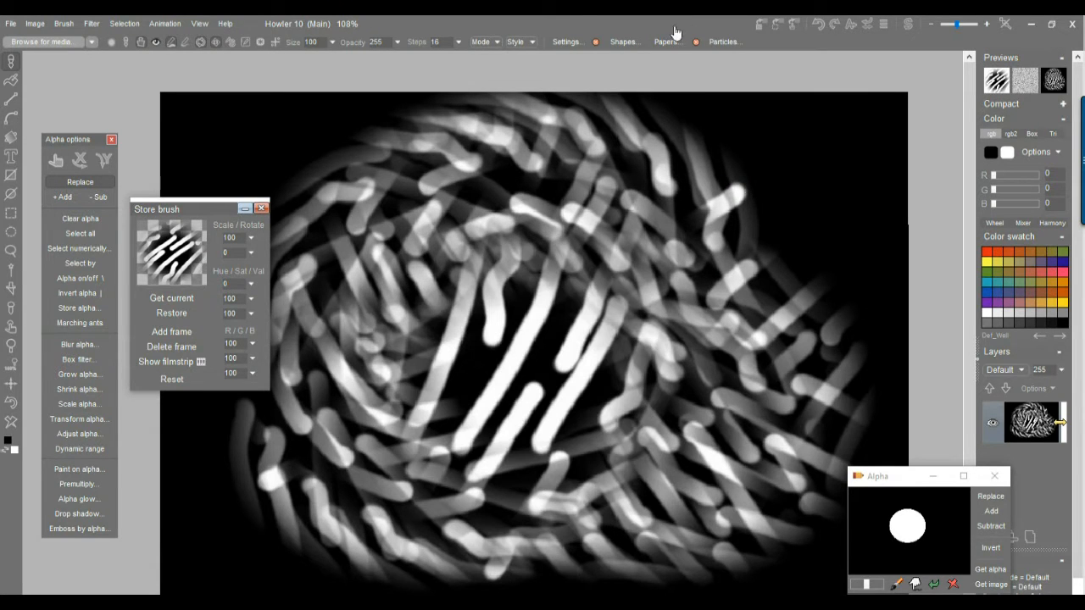
Toggle the tablet Angle option in the brush settings, paint strokes that follow the stroke direction, and move the settings window off the artwork
click(559, 42)
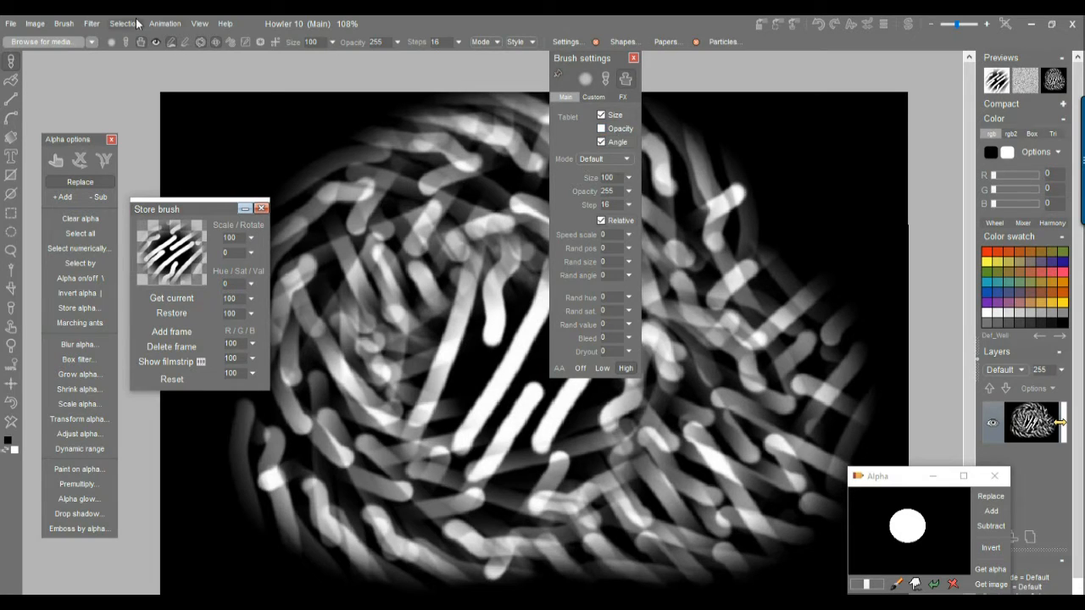
click(201, 42)
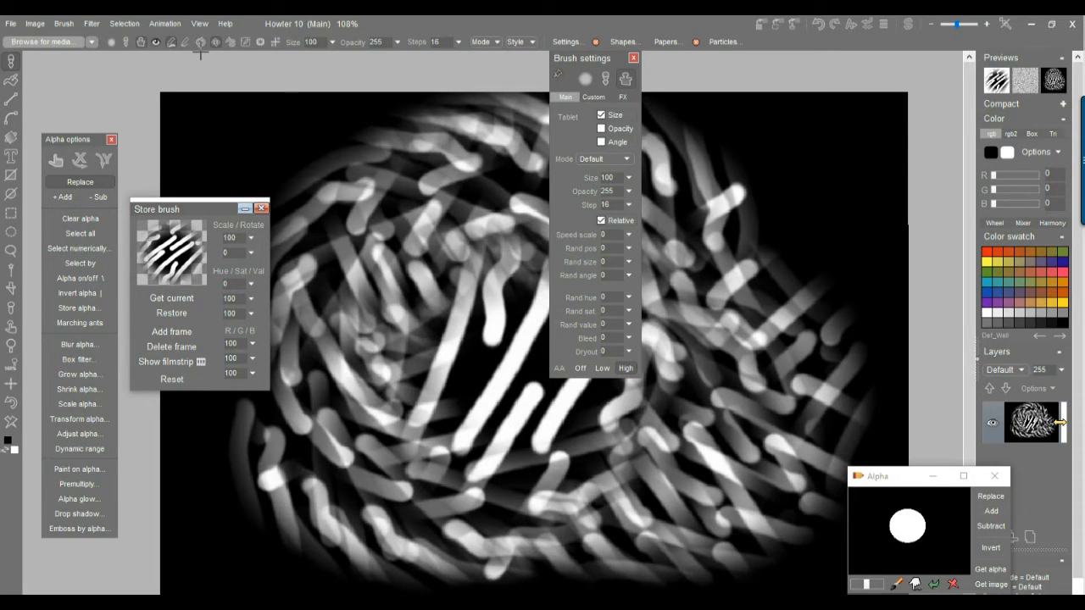
mouse_move(484, 290)
mouse_down()
mouse_move(467, 516)
mouse_move(780, 165)
mouse_move(720, 499)
mouse_move(721, 475)
mouse_up()
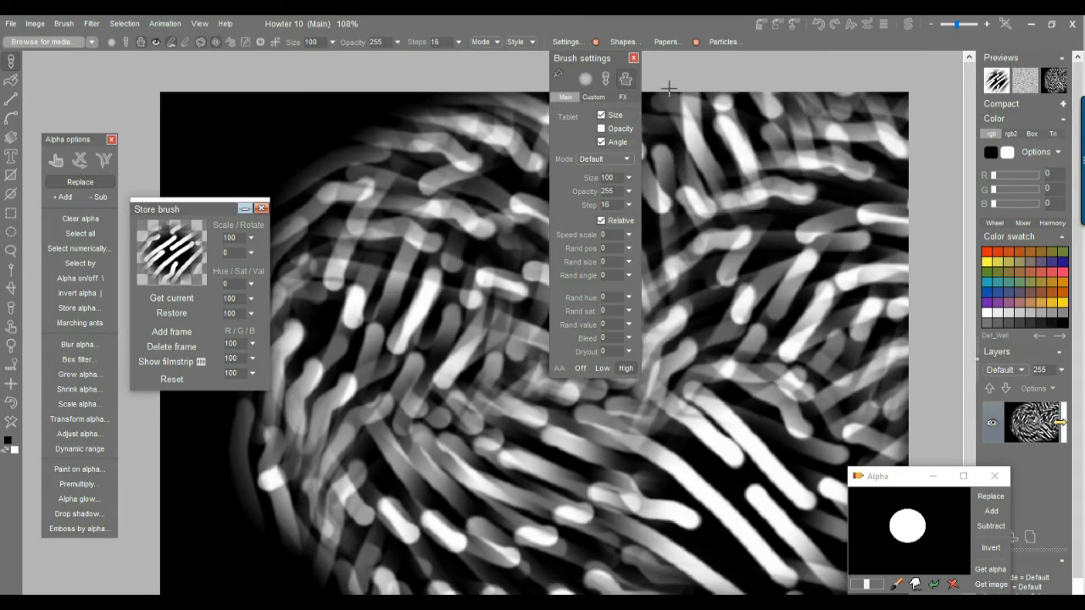
click(602, 143)
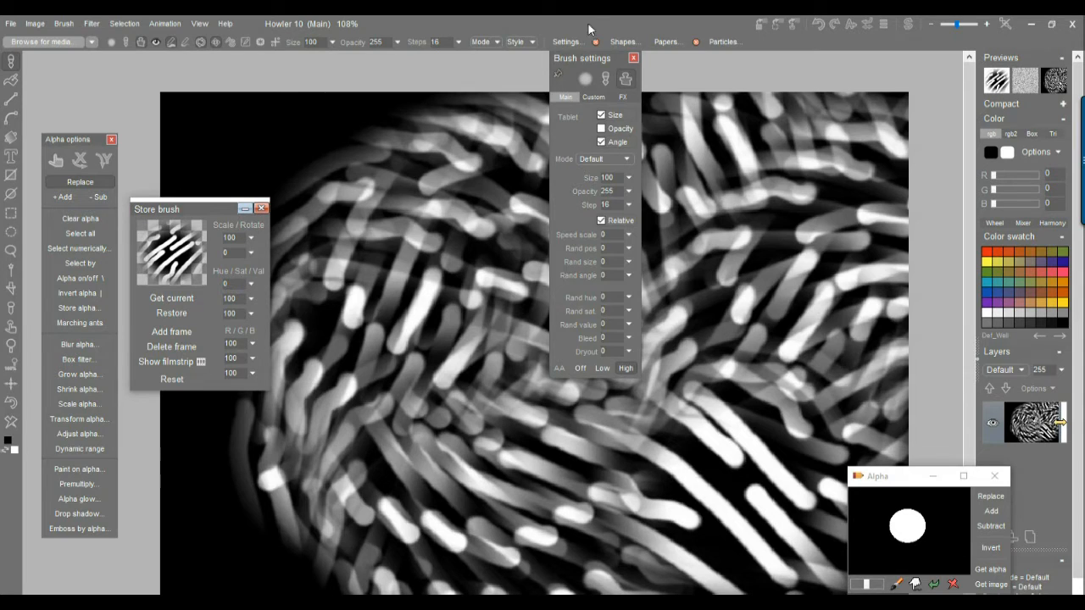
mouse_move(587, 54)
mouse_down()
mouse_move(839, 103)
mouse_move(878, 102)
mouse_move(889, 77)
mouse_up()
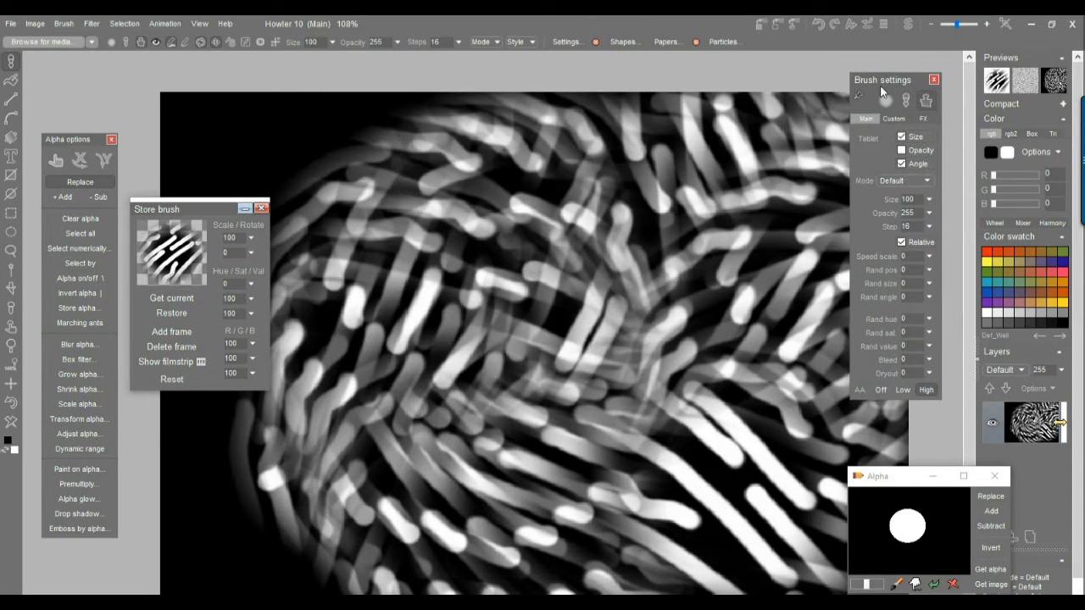
Move the Store brush and Alpha options windows clear of the artwork, and paint more angled brush strokes over the canvas
mouse_move(193, 218)
mouse_down()
mouse_move(254, 212)
mouse_move(193, 425)
mouse_move(123, 427)
mouse_up()
mouse_move(307, 247)
mouse_down()
mouse_move(374, 409)
mouse_move(721, 430)
mouse_move(493, 347)
mouse_move(484, 319)
mouse_move(536, 411)
mouse_move(482, 400)
mouse_up()
mouse_move(130, 419)
mouse_down()
mouse_move(208, 383)
mouse_move(199, 414)
mouse_up()
drag(81, 145, 82, 79)
mouse_move(555, 344)
mouse_down()
mouse_move(536, 389)
mouse_move(595, 376)
mouse_move(521, 370)
mouse_up()
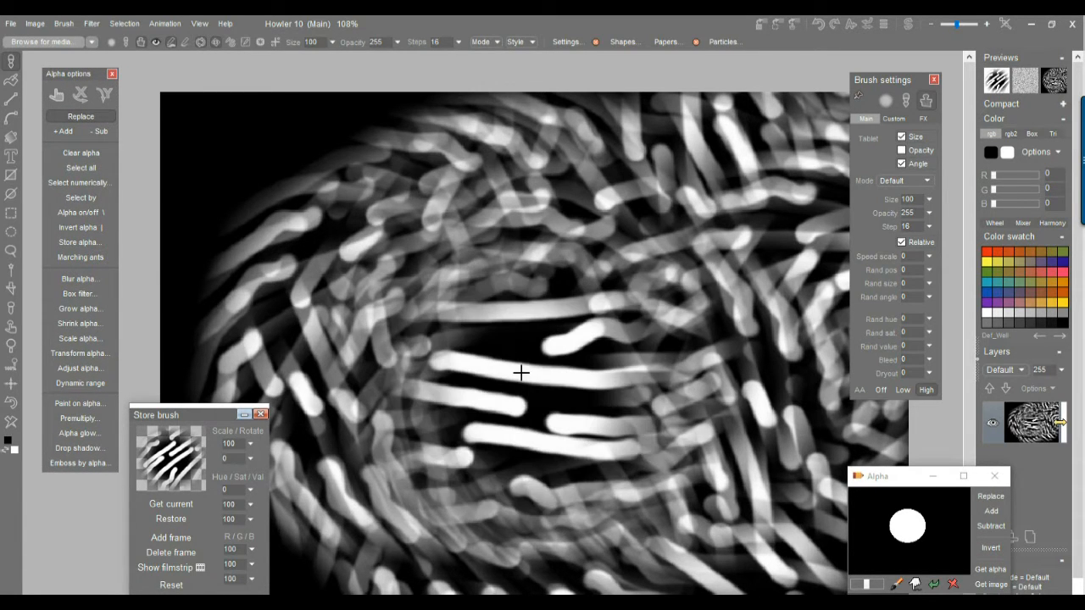
mouse_move(504, 299)
mouse_down()
mouse_move(631, 411)
mouse_move(595, 356)
mouse_up()
mouse_move(515, 368)
mouse_down()
mouse_move(480, 291)
mouse_move(396, 223)
mouse_move(577, 413)
mouse_move(648, 422)
mouse_up()
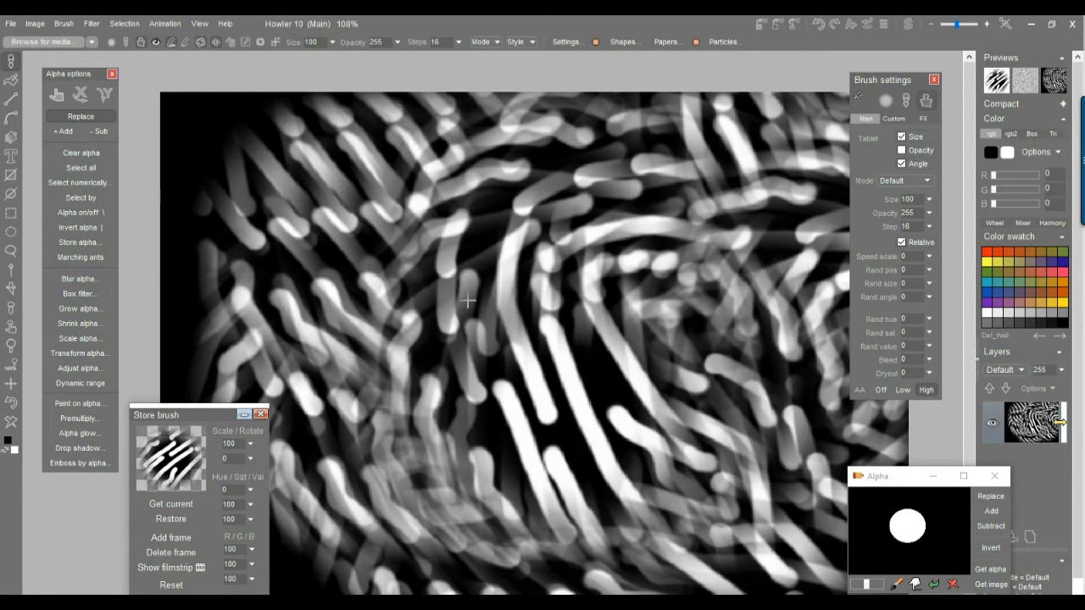
Set the stored brush's scale to 156 and paint large strokes over the canvas
click(250, 445)
drag(225, 461, 233, 464)
mouse_move(505, 307)
mouse_down()
mouse_move(692, 395)
mouse_move(387, 268)
mouse_move(233, 438)
mouse_up()
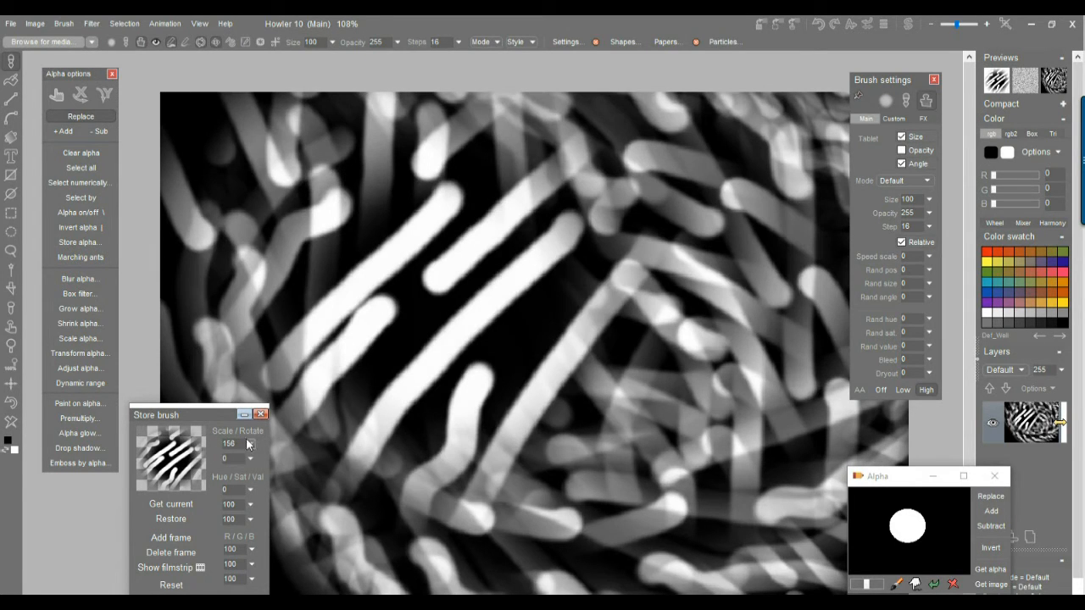
Set the stored brush's scale to 58 and cover most of the canvas with finer strokes
click(250, 445)
click(194, 461)
mouse_move(393, 277)
mouse_down()
mouse_move(380, 371)
mouse_move(551, 438)
mouse_move(600, 341)
mouse_move(524, 249)
mouse_move(461, 219)
mouse_move(690, 292)
mouse_move(742, 411)
mouse_move(455, 519)
mouse_move(401, 429)
mouse_move(287, 140)
mouse_move(291, 248)
mouse_move(361, 405)
mouse_move(366, 558)
mouse_move(662, 508)
mouse_up()
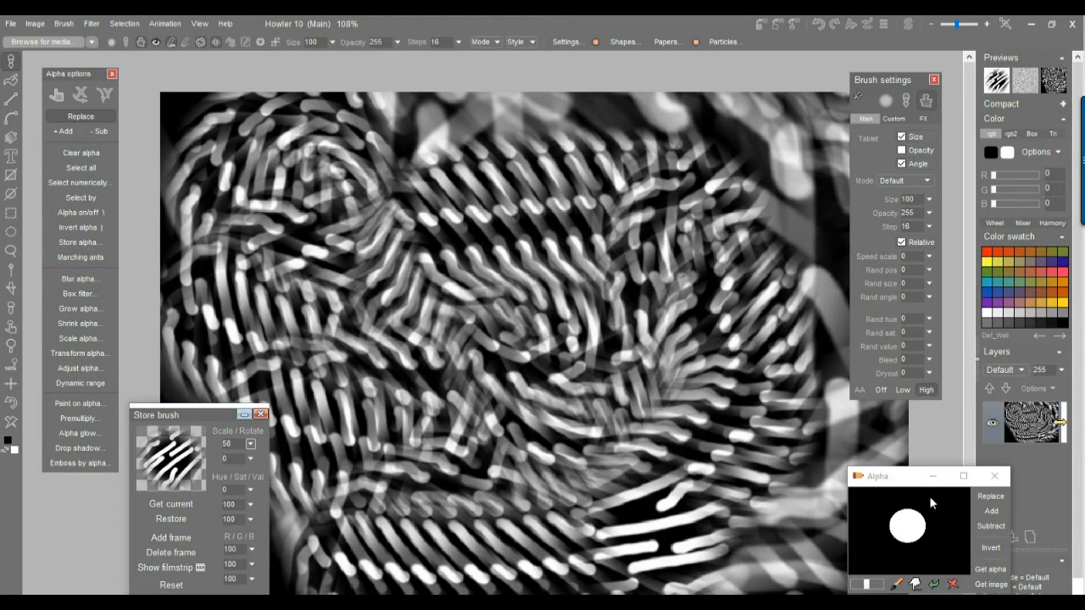
Load the stored circular alpha as the image's selection and shrink it by 16
click(903, 534)
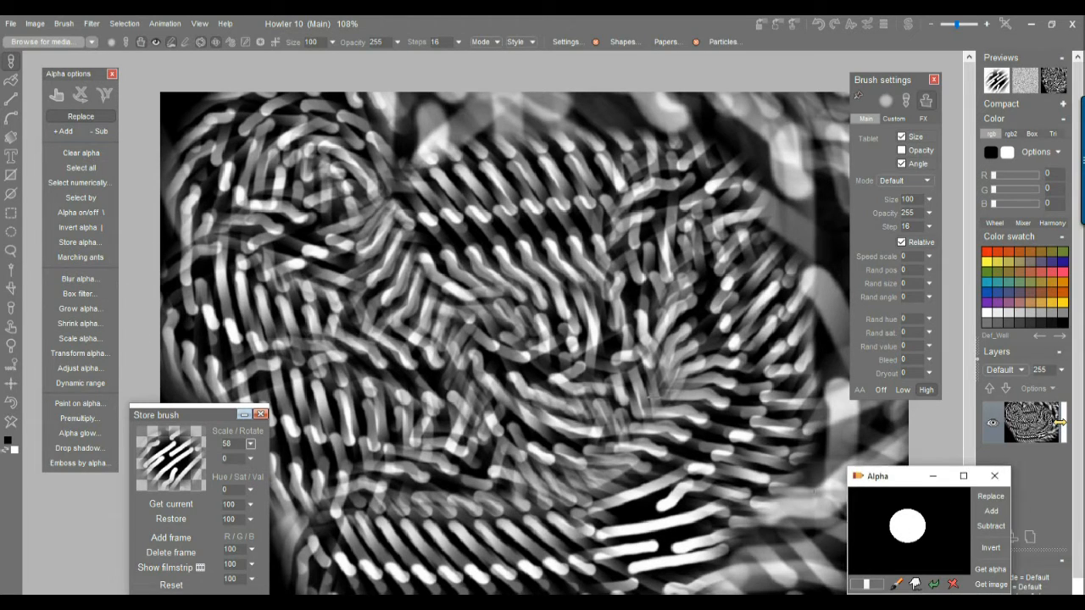
click(990, 497)
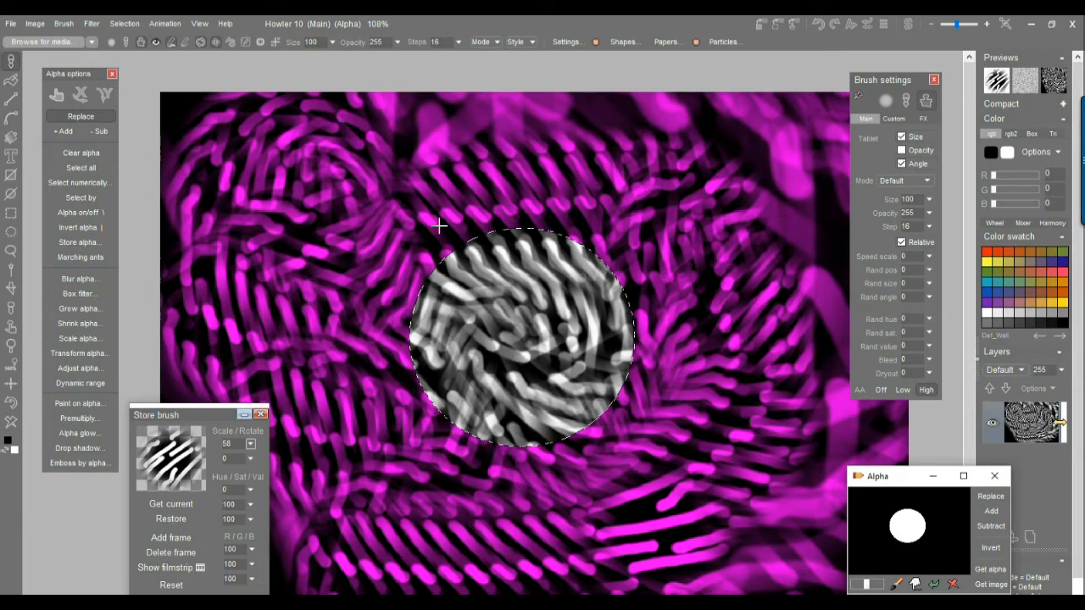
click(82, 330)
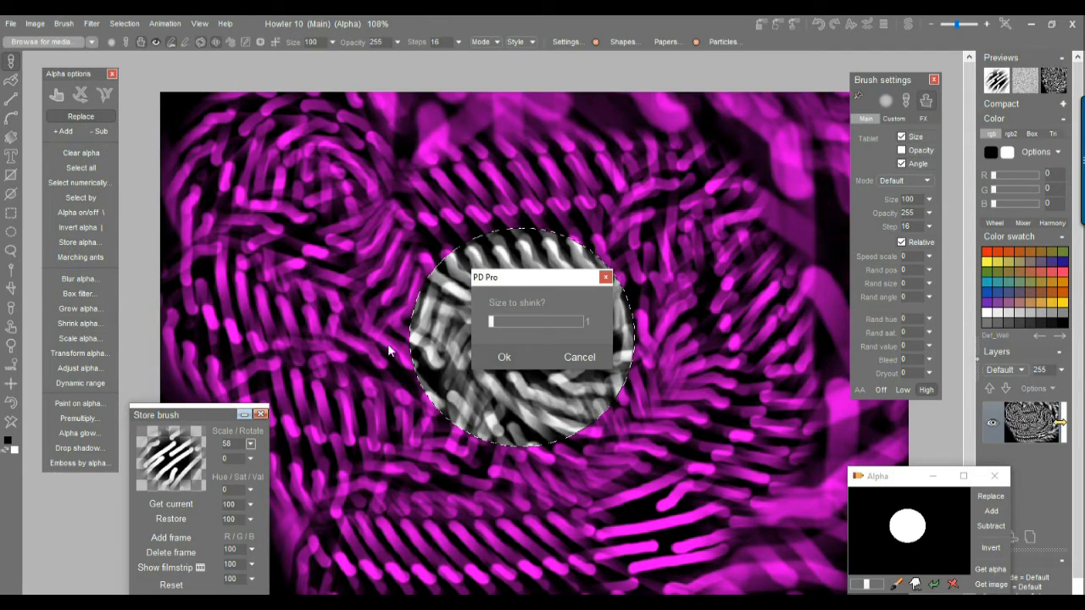
drag(517, 290, 271, 297)
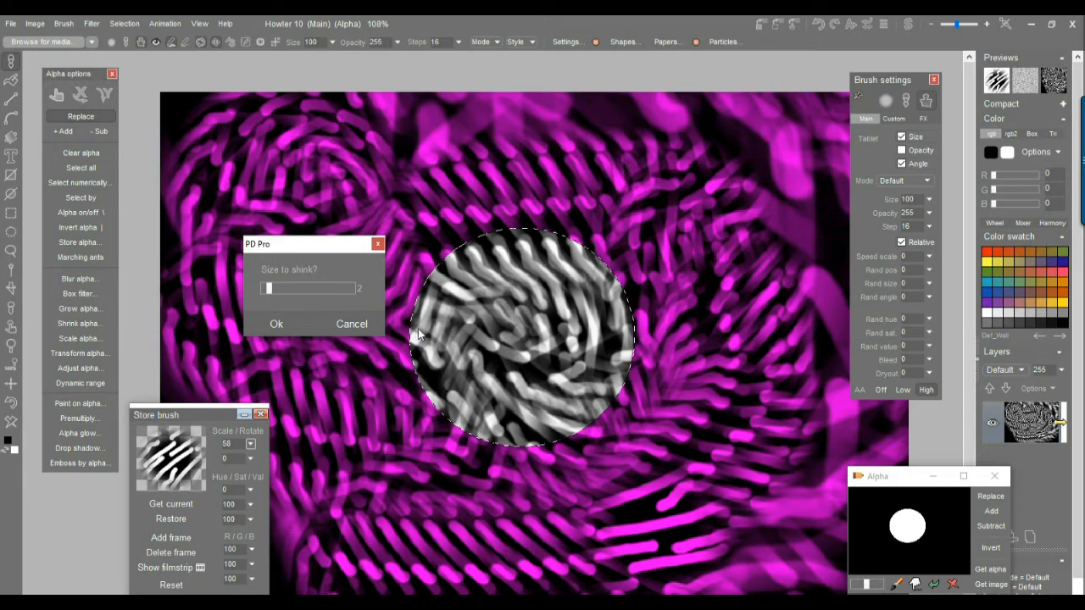
drag(292, 291, 361, 297)
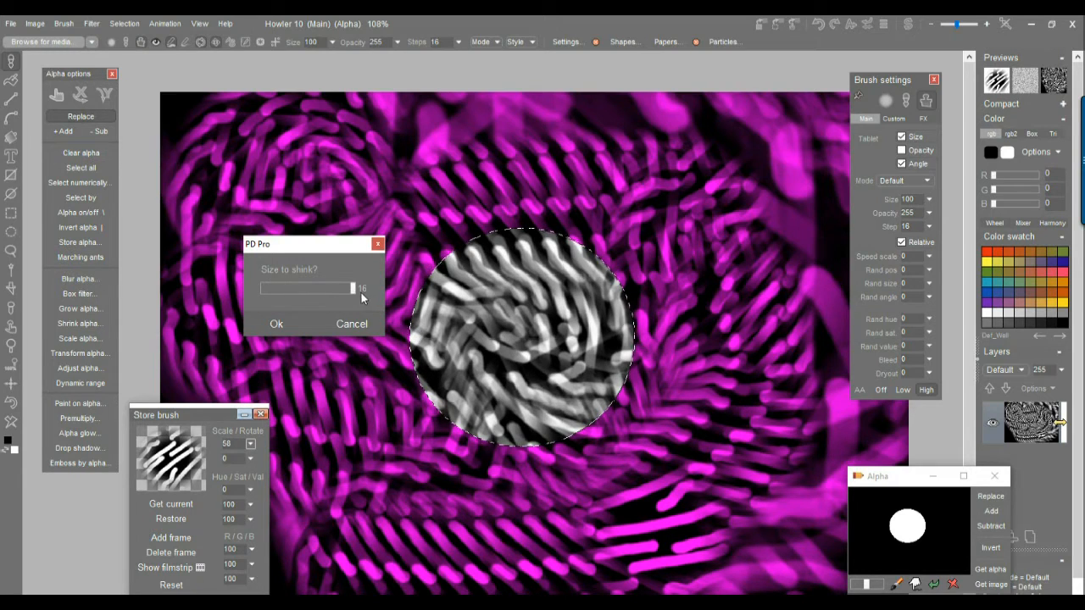
click(278, 325)
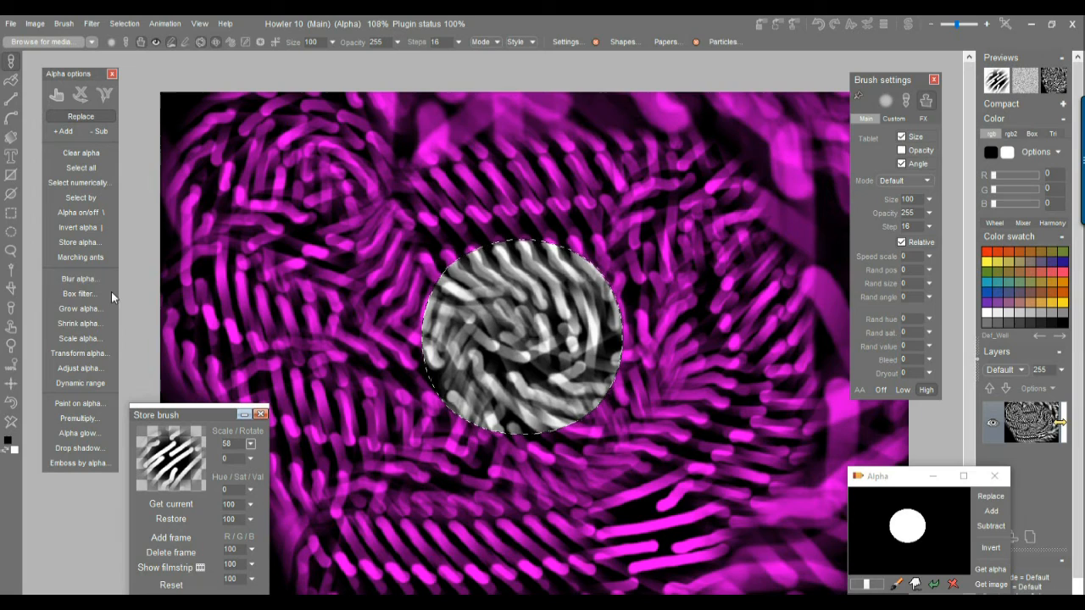
Grow the circular alpha by 7, and grow it again by 2
click(90, 309)
click(536, 324)
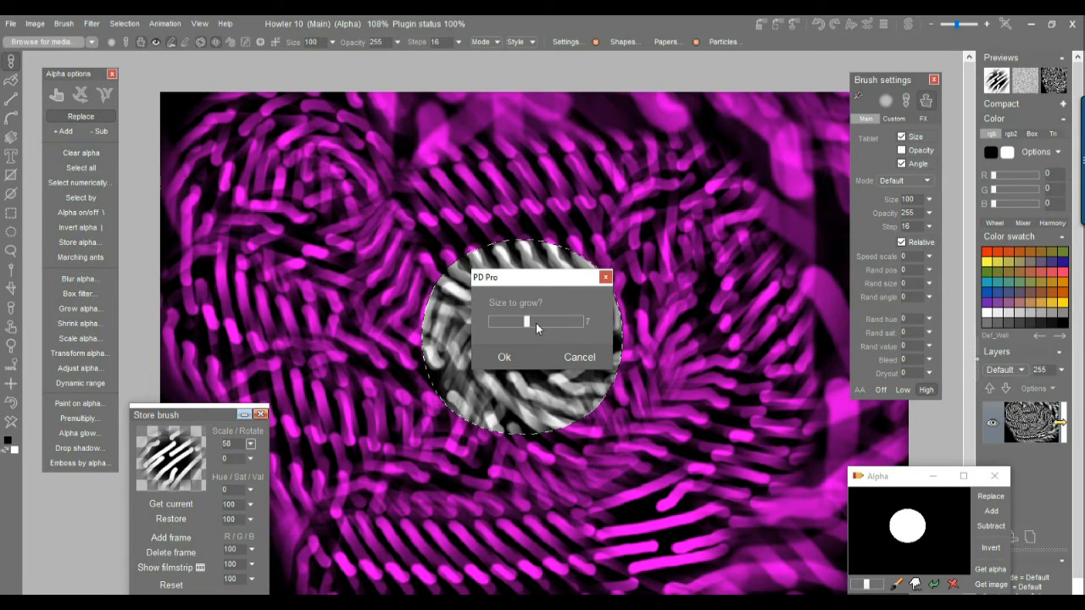
click(510, 360)
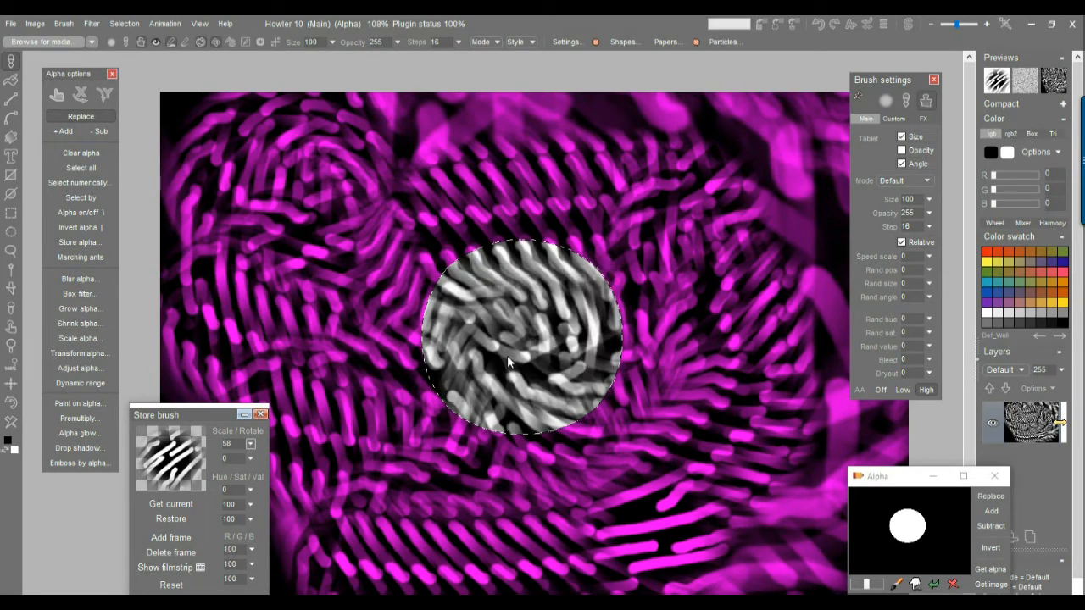
click(76, 311)
drag(494, 325, 501, 327)
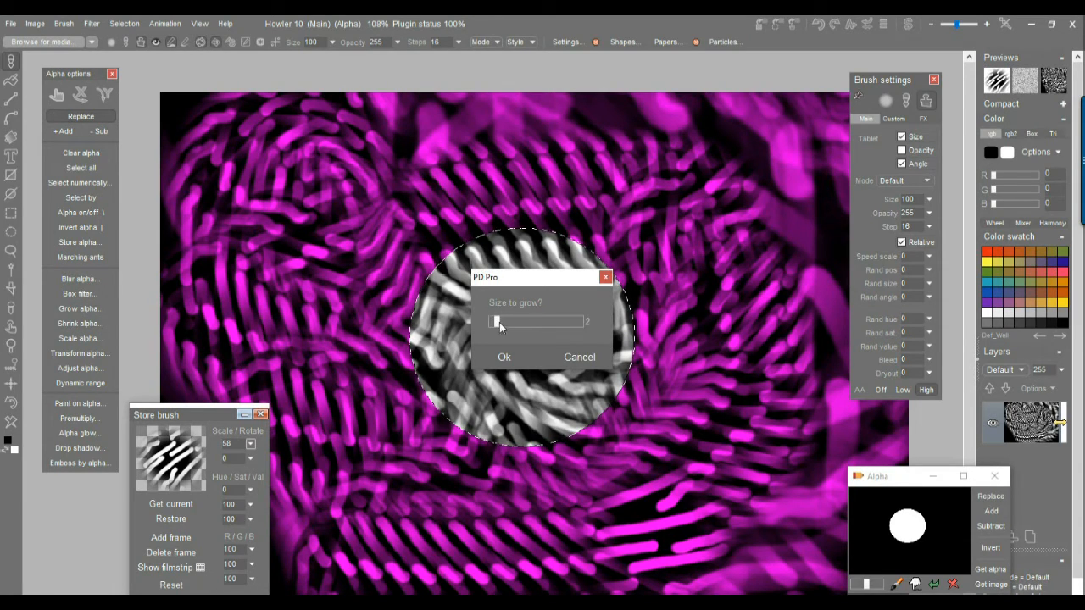
click(504, 357)
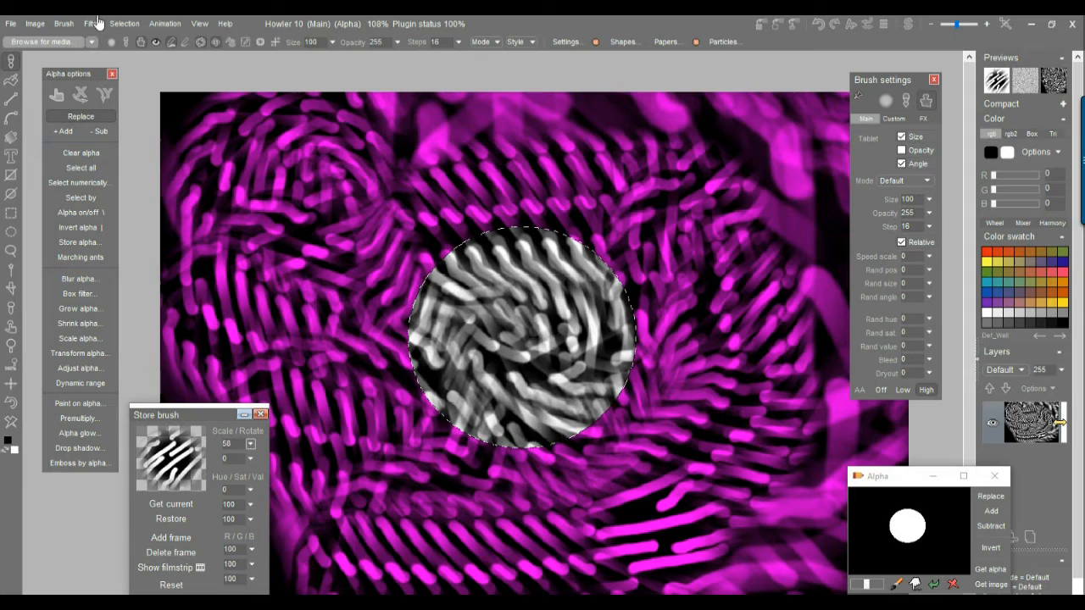
Transform the circular alpha by enlarging it, rotating it and repositioning it near the middle of the canvas
click(125, 24)
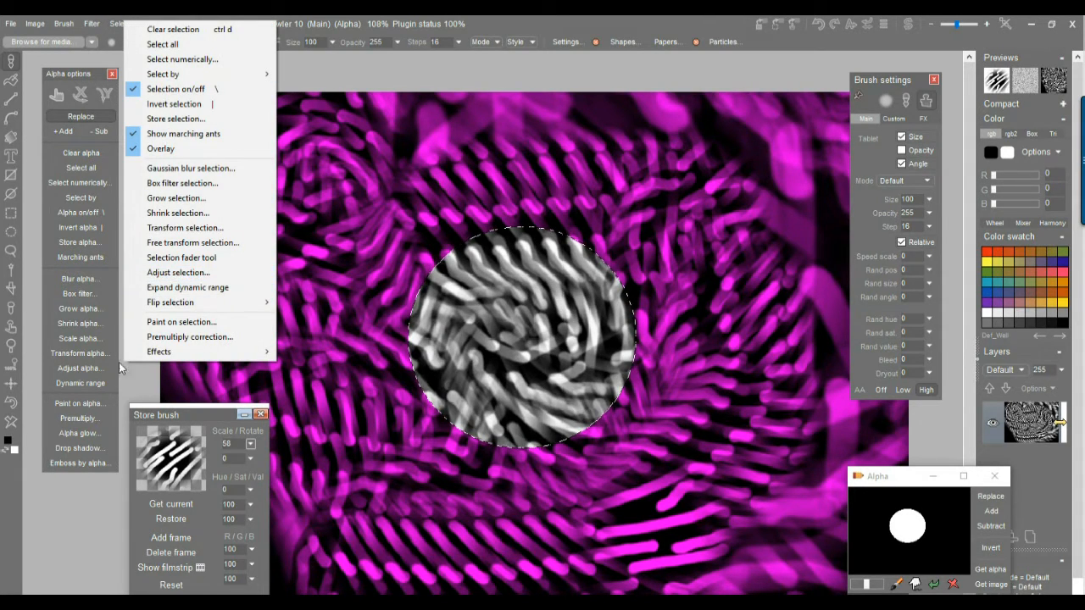
click(82, 355)
mouse_move(497, 310)
mouse_down()
mouse_move(529, 312)
mouse_move(483, 314)
mouse_up()
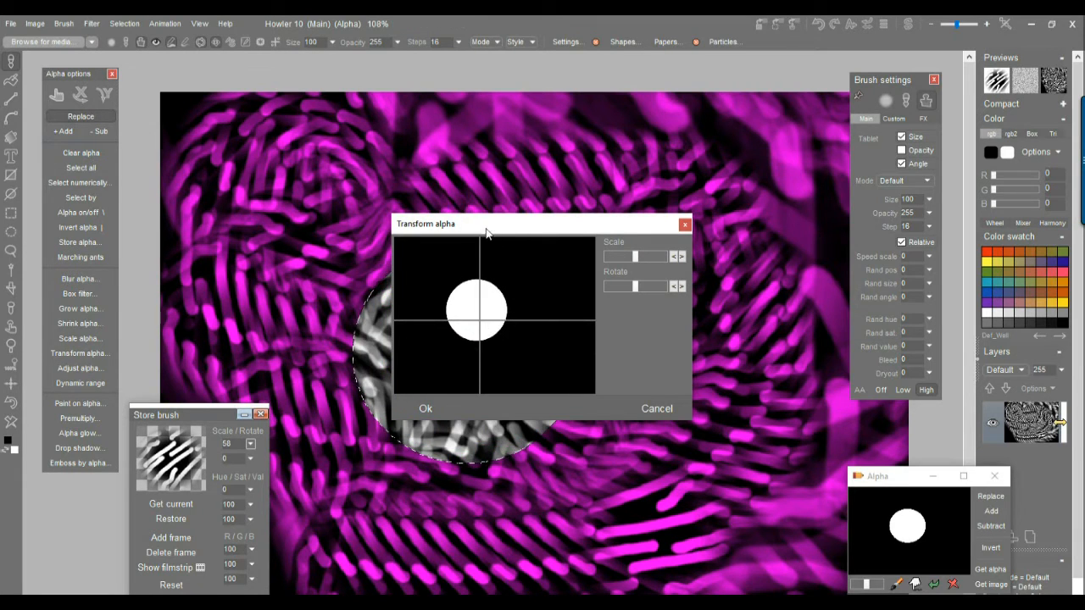
drag(488, 233, 564, 272)
drag(712, 295, 718, 325)
drag(521, 344, 595, 347)
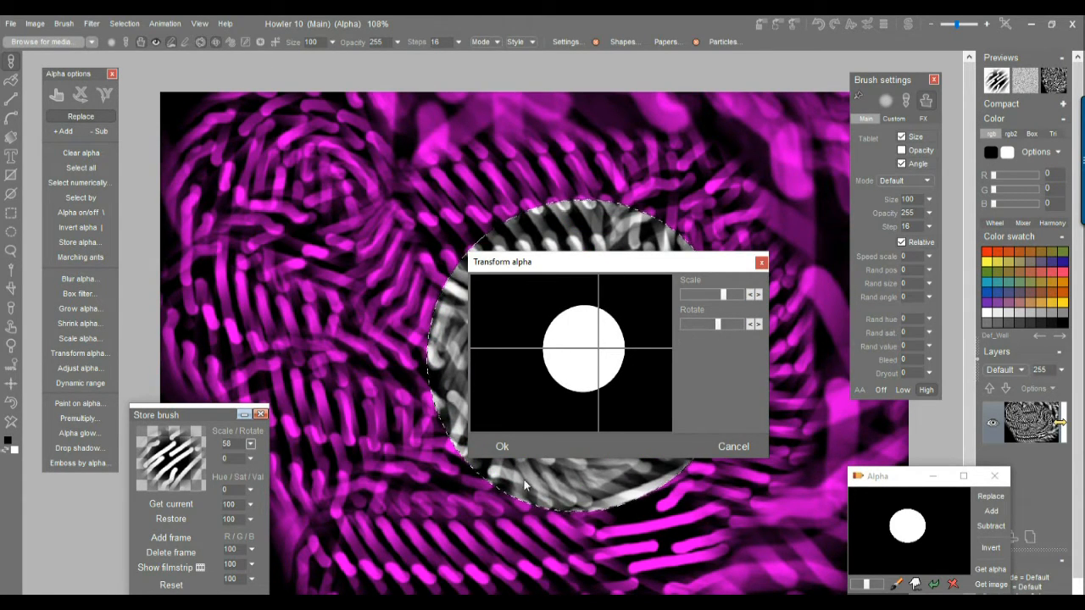
click(500, 447)
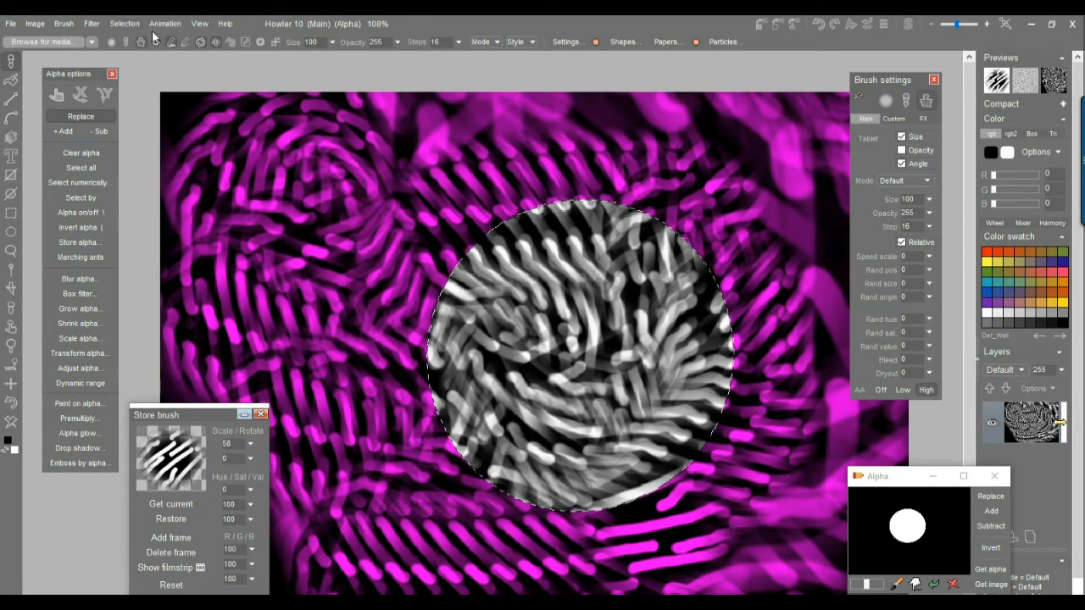
Replace the circular selection with a rectangular one around the canvas centre, and store it in the Alpha window
click(123, 23)
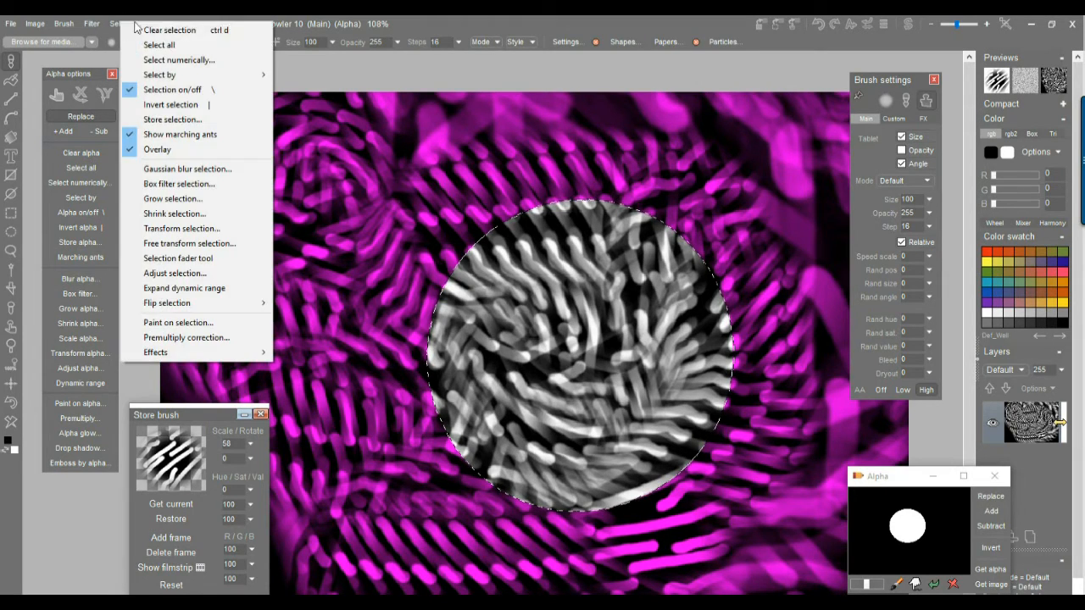
click(161, 29)
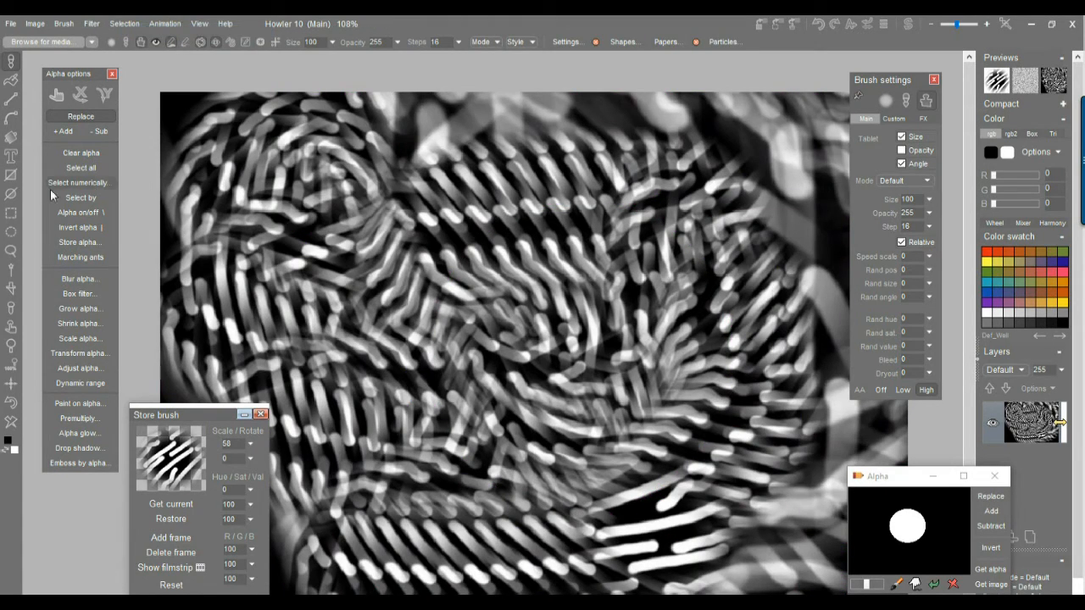
click(11, 213)
mouse_move(669, 448)
mouse_down()
mouse_move(633, 419)
mouse_move(666, 441)
mouse_up()
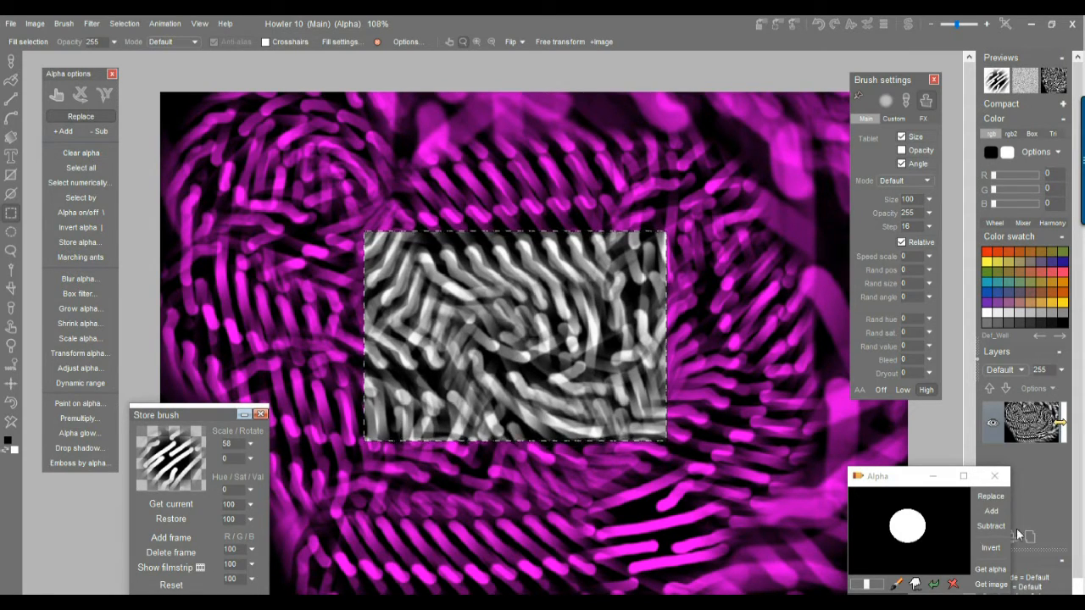
drag(878, 488, 881, 447)
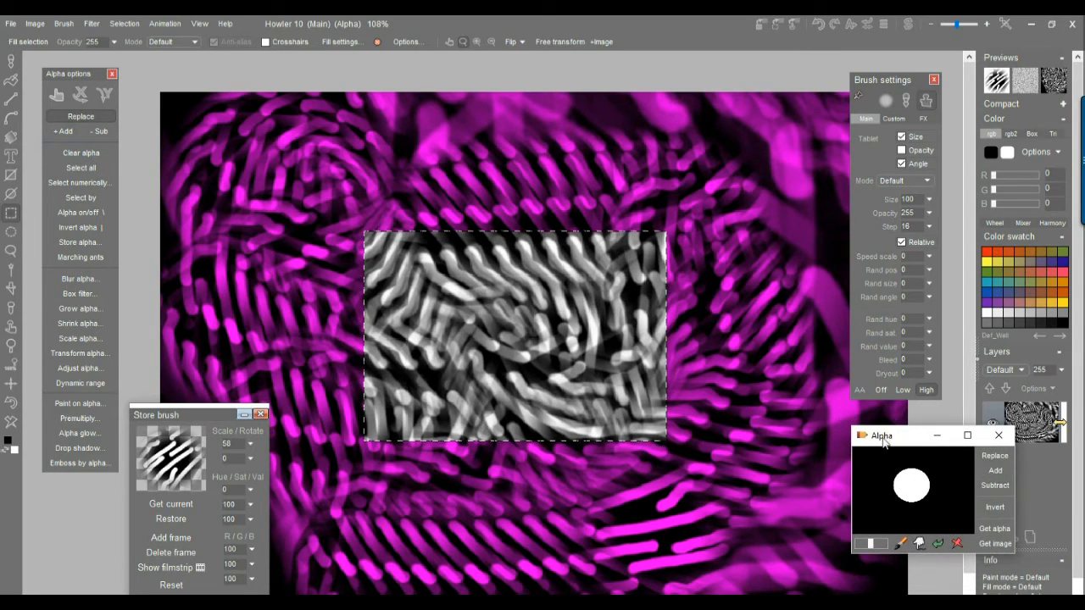
click(1002, 530)
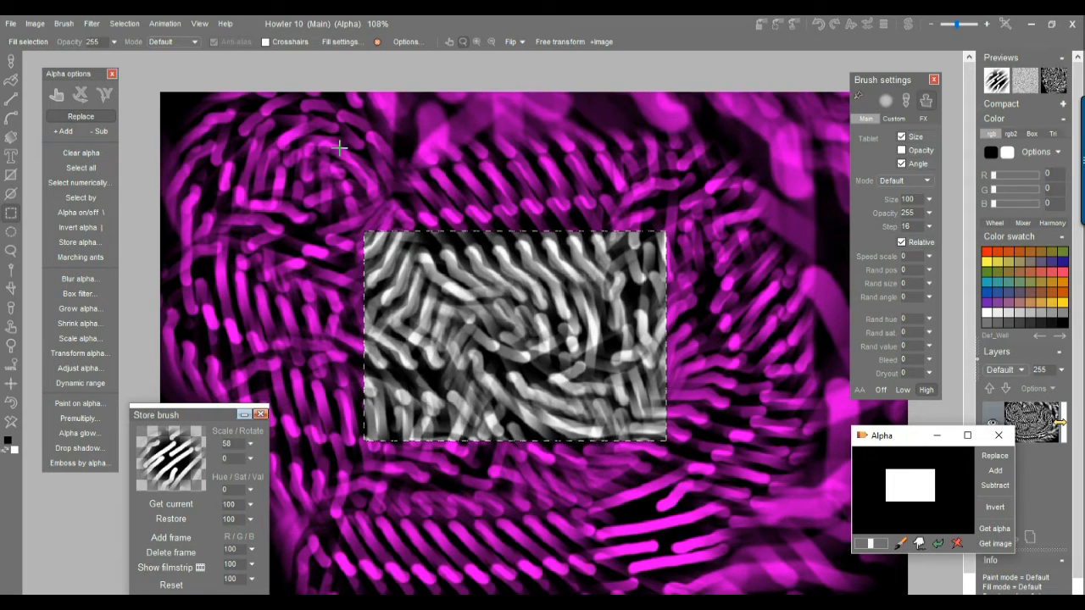
Choose the Airbrush 75 brush and clear the rectangular selection from the image
click(11, 66)
mouse_move(53, 87)
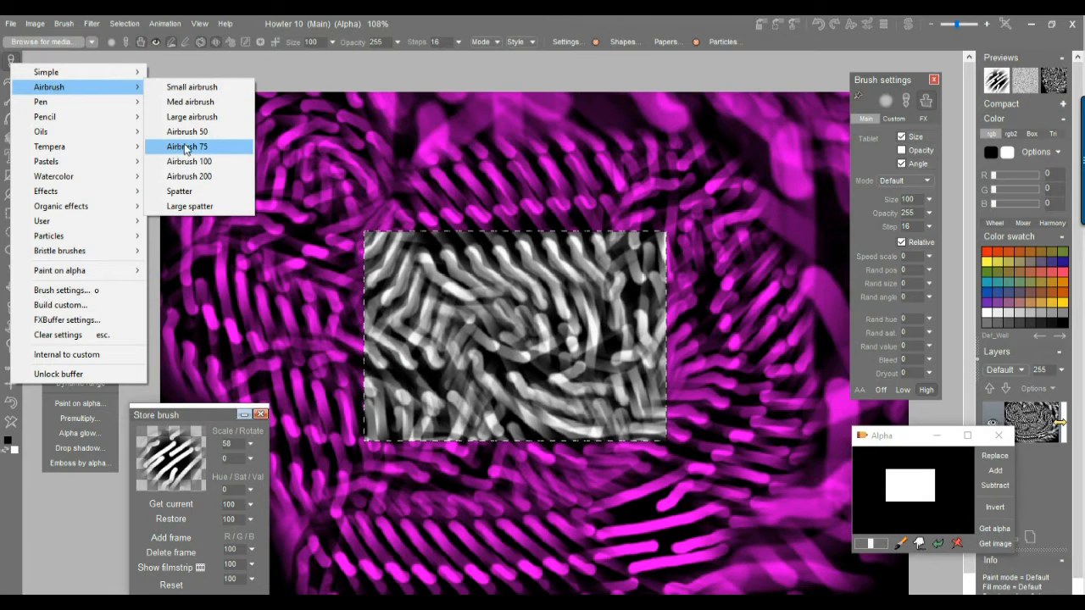
click(185, 147)
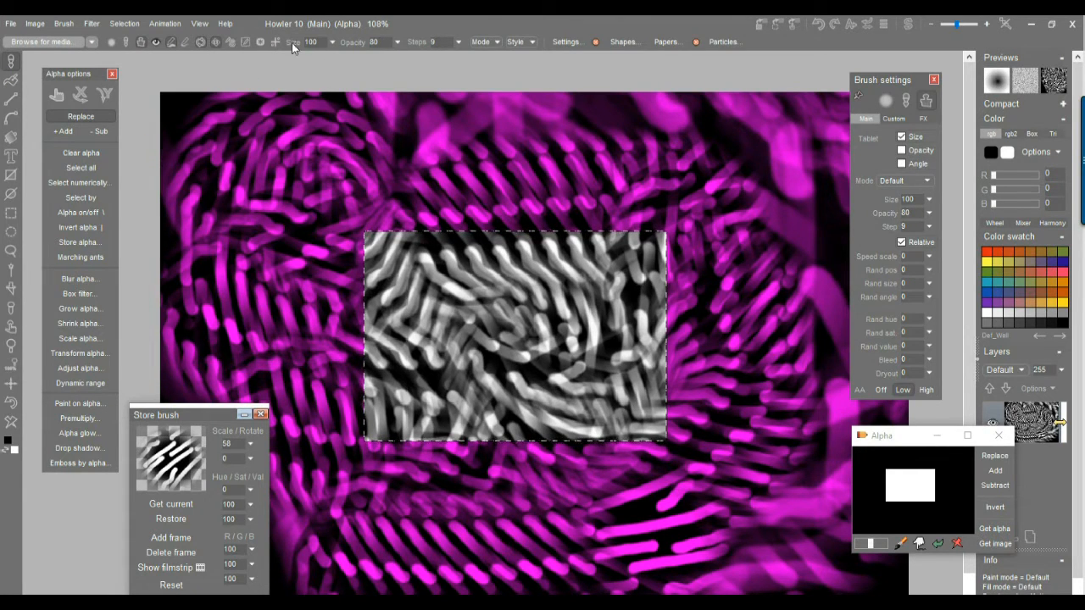
click(124, 23)
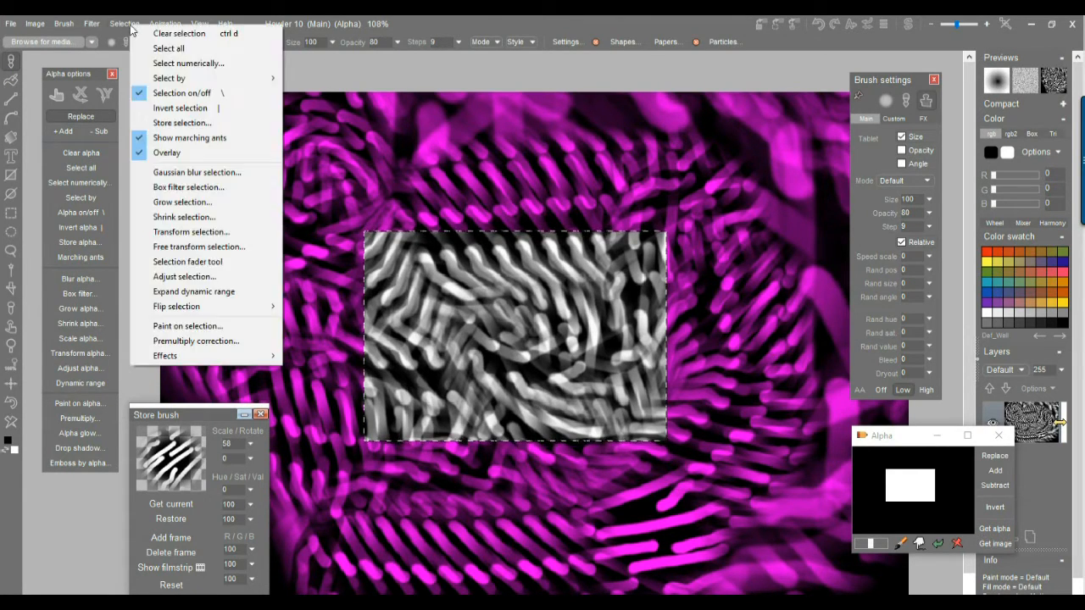
click(166, 35)
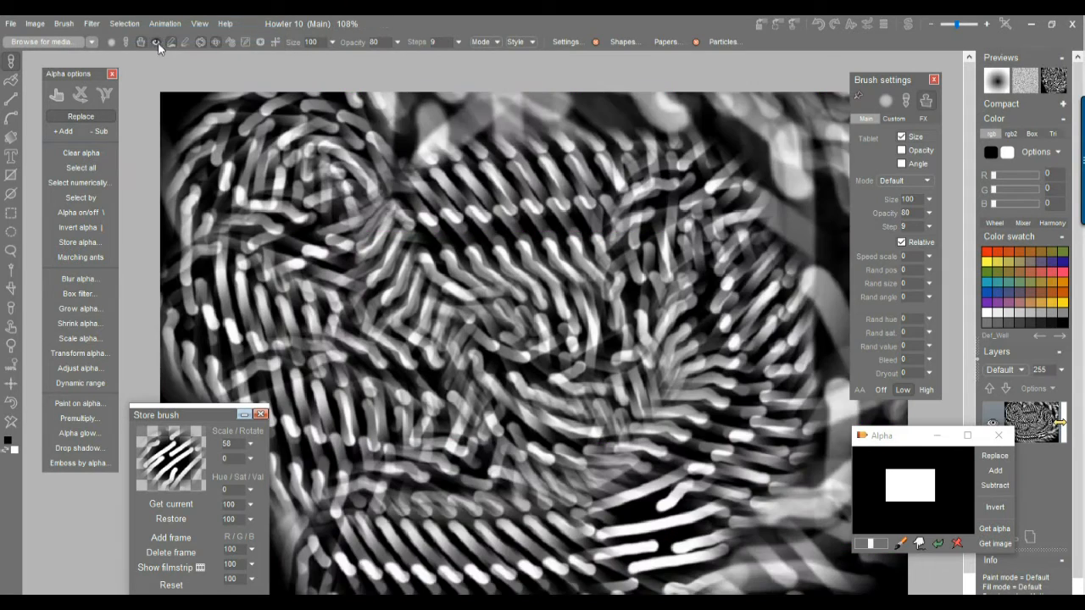
Set the airbrush opacity to 15 and darken the middle of the artwork with soft black strokes
click(397, 42)
drag(381, 59, 325, 61)
mouse_move(447, 292)
mouse_down()
mouse_move(442, 255)
mouse_move(464, 288)
mouse_move(364, 327)
mouse_move(402, 362)
mouse_move(468, 384)
mouse_up()
mouse_move(623, 293)
mouse_down()
mouse_move(587, 329)
mouse_move(454, 365)
mouse_move(626, 409)
mouse_move(447, 430)
mouse_move(620, 333)
mouse_move(557, 292)
mouse_move(605, 254)
mouse_move(587, 362)
mouse_move(551, 450)
mouse_up()
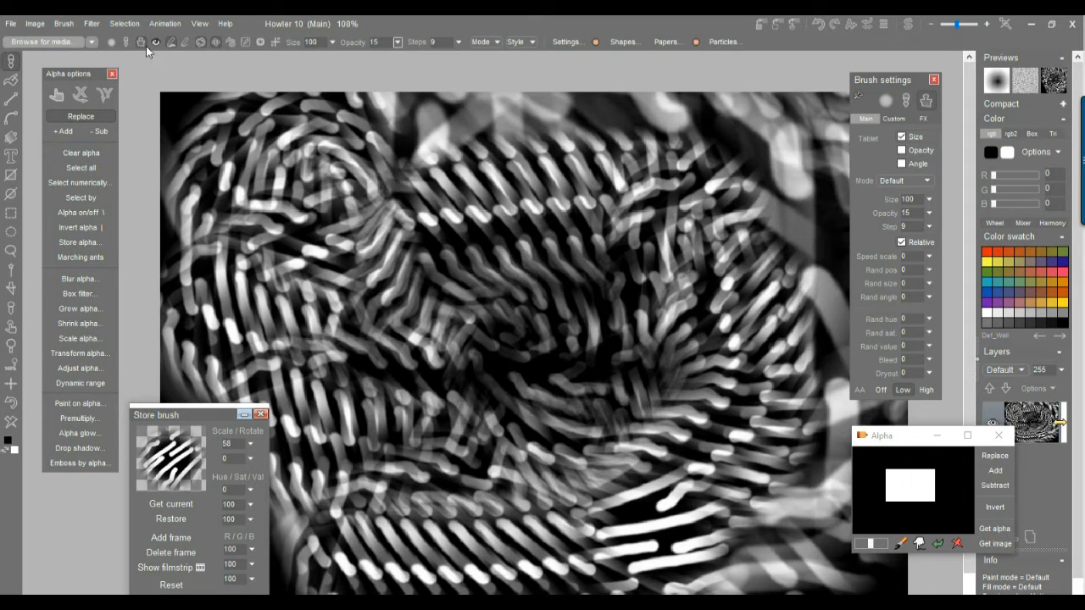
Switch to painting directly on the selection and airbrush overlapping soft black strokes across the middle of the white alpha
click(124, 23)
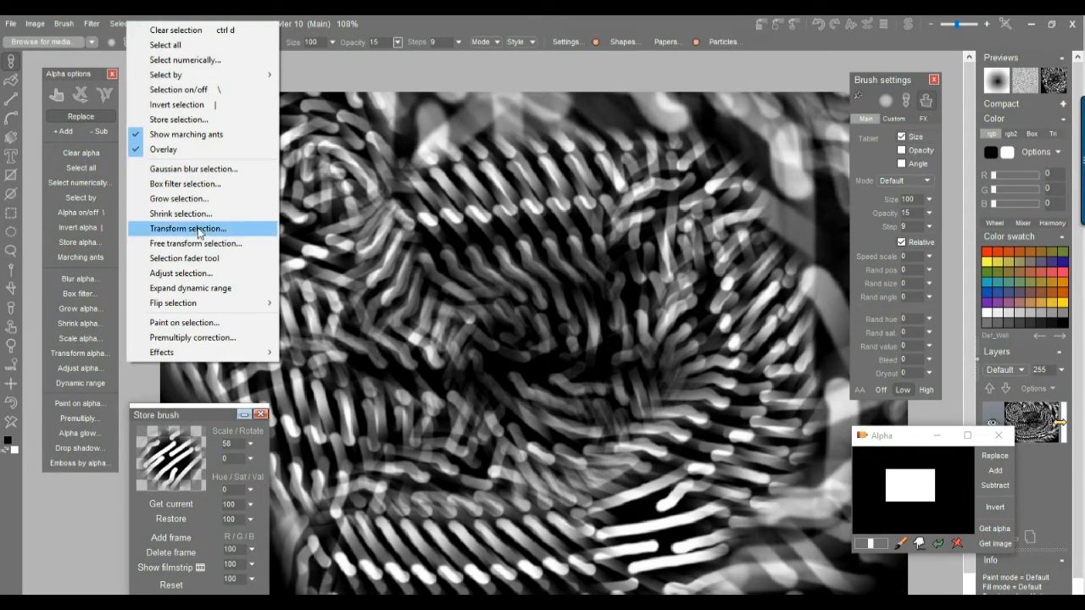
click(223, 325)
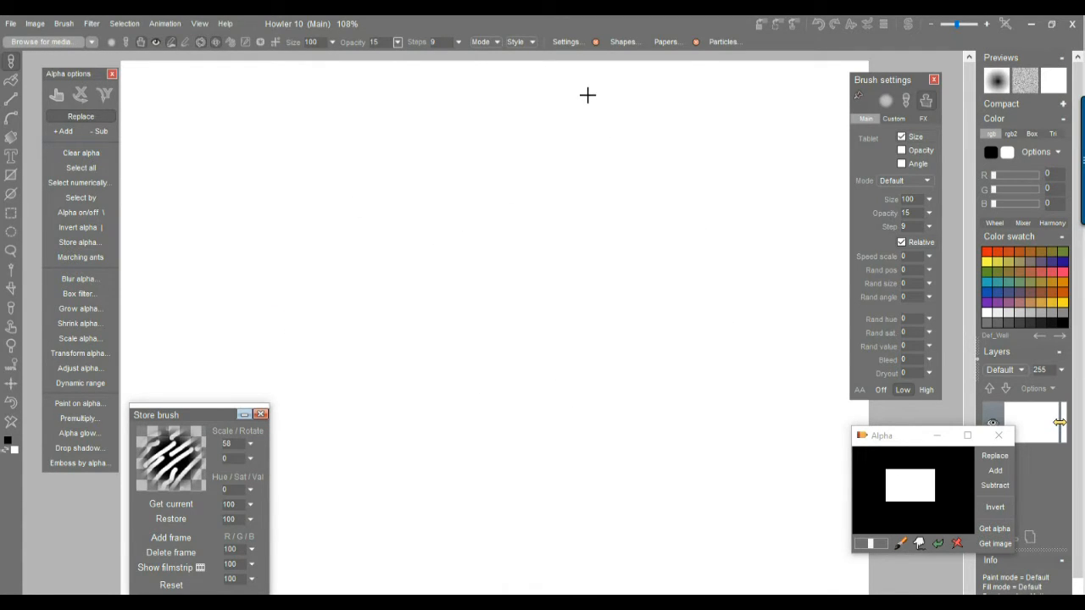
mouse_move(370, 239)
mouse_down()
mouse_move(523, 227)
mouse_move(356, 343)
mouse_up()
mouse_move(474, 168)
mouse_down()
mouse_move(437, 451)
mouse_move(429, 411)
mouse_move(484, 334)
mouse_up()
mouse_move(570, 276)
mouse_down()
mouse_move(556, 392)
mouse_move(573, 400)
mouse_up()
drag(699, 356, 543, 439)
drag(727, 437, 413, 519)
mouse_move(663, 259)
mouse_down()
mouse_move(799, 300)
mouse_move(669, 320)
mouse_up()
mouse_move(338, 387)
mouse_down()
mouse_move(395, 427)
mouse_move(542, 473)
mouse_up()
mouse_move(388, 203)
mouse_down()
mouse_move(320, 282)
mouse_move(386, 286)
mouse_up()
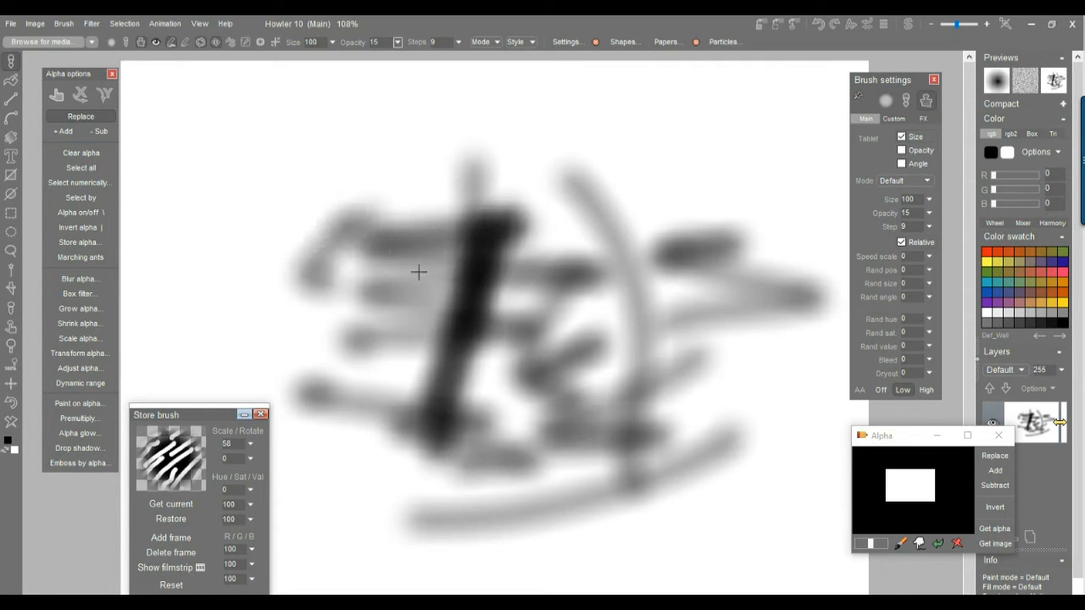
Undo the most recent airbrush strokes on the alpha, keeping the short zigzag scribble
key(ctrl+z)
key(ctrl+z)
key(ctrl+z)
key(ctrl+z)
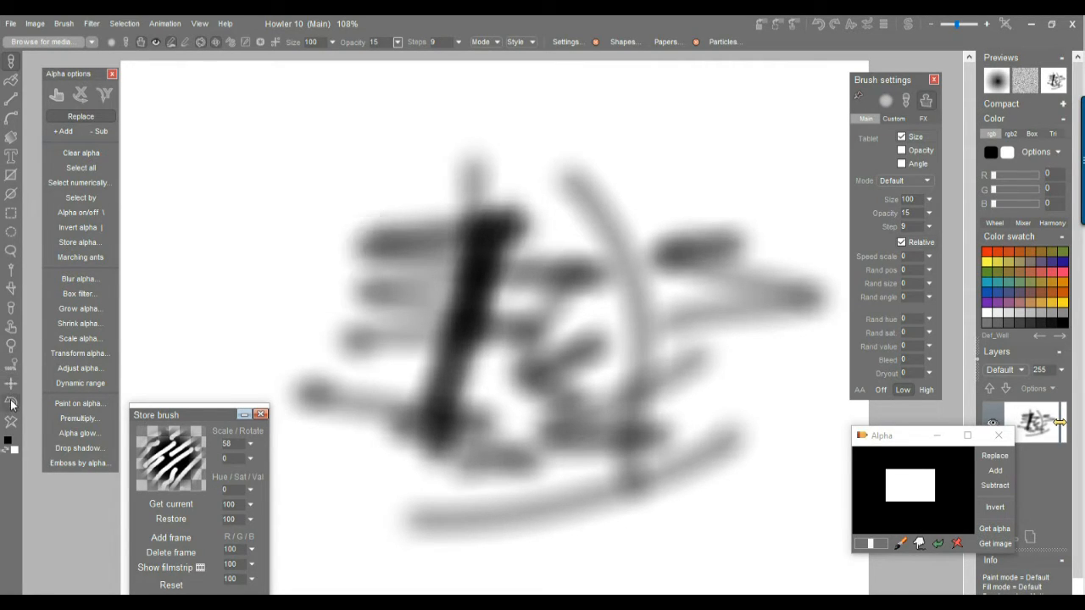
key(ctrl+z)
key(ctrl+z)
key(ctrl+z)
key(ctrl+z)
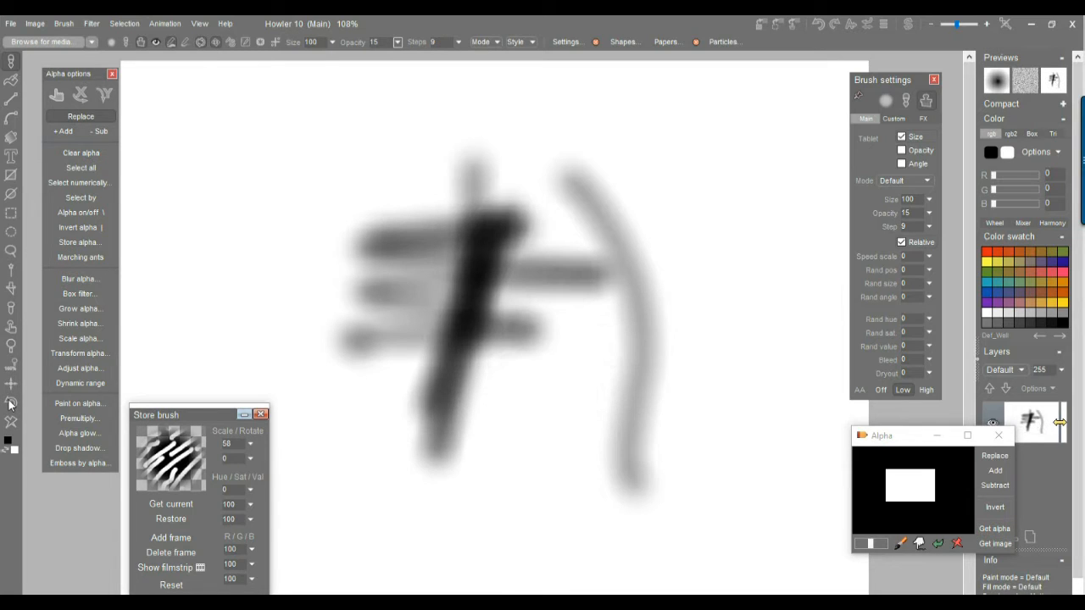
Paint a large curved stroke around the zigzag and a shorter arc inside it, and stop painting on the selection
mouse_move(408, 182)
mouse_down()
mouse_move(755, 305)
mouse_move(405, 461)
mouse_up()
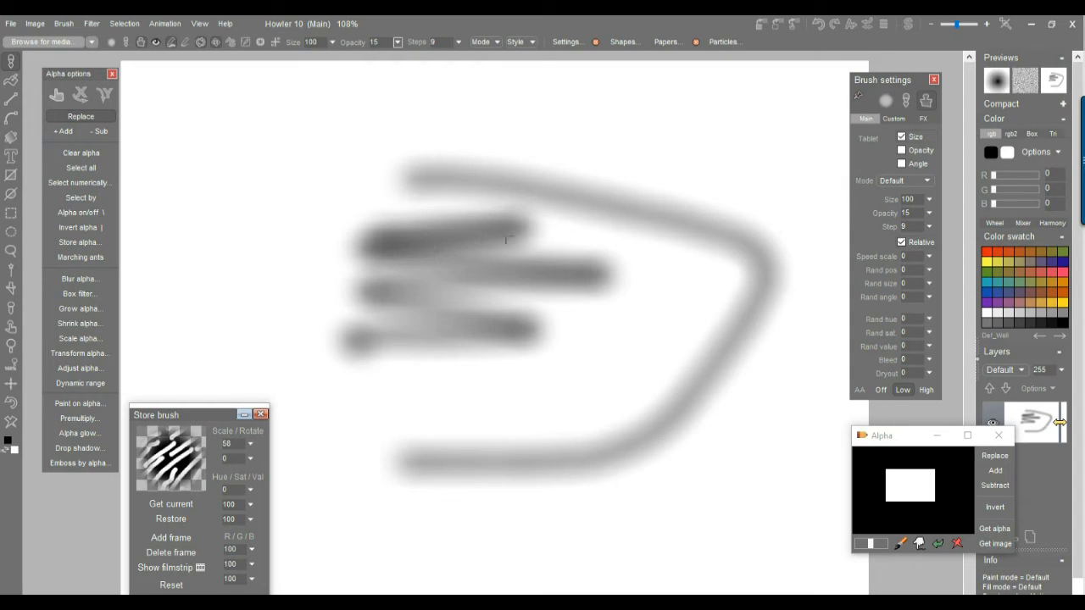
mouse_move(472, 405)
mouse_down()
mouse_move(653, 307)
mouse_move(658, 289)
mouse_up()
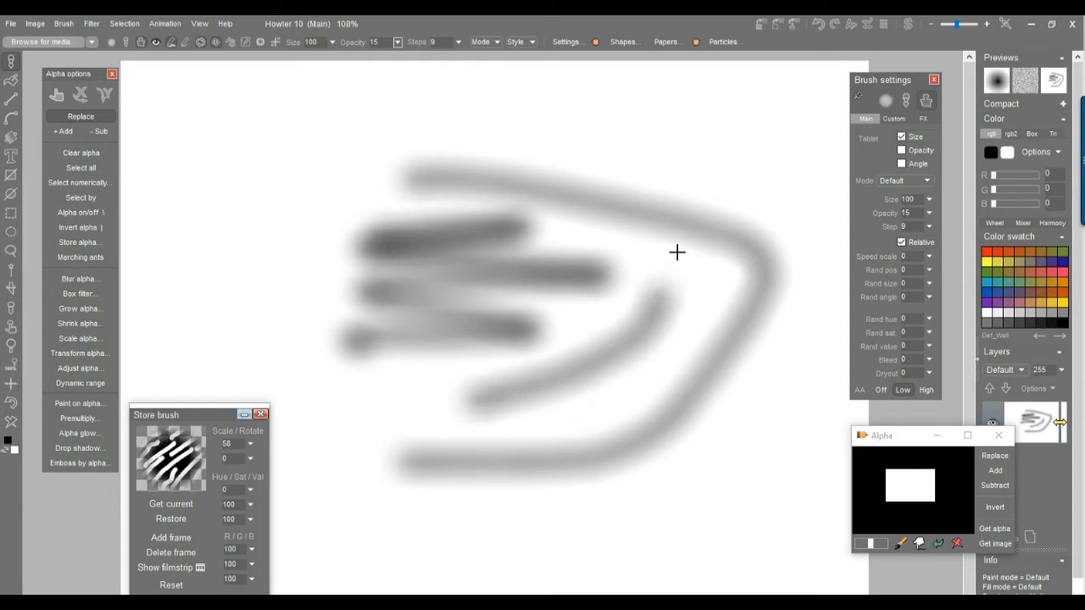
click(123, 24)
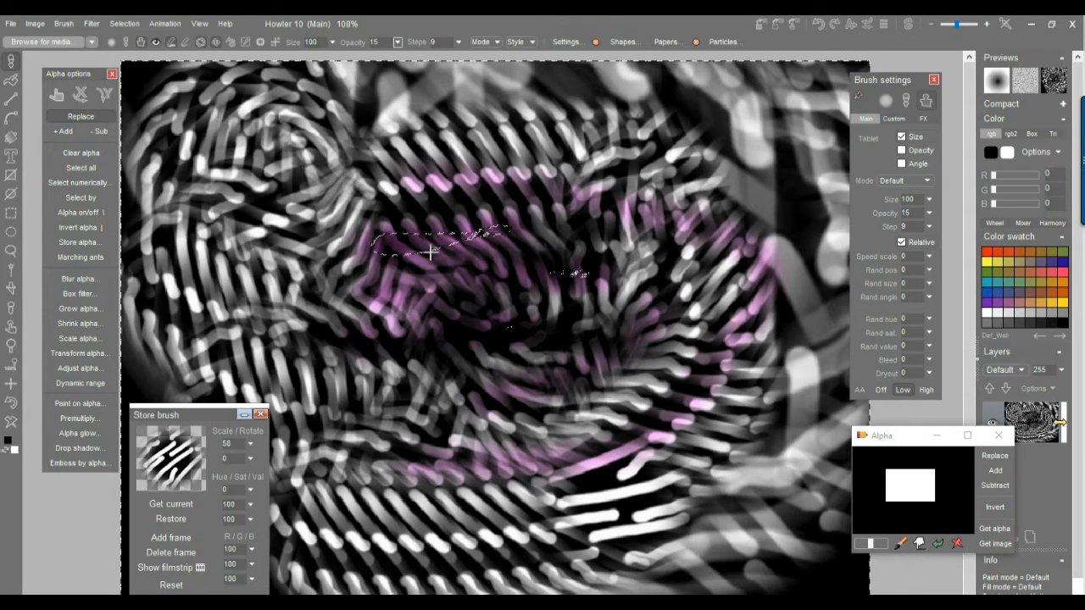
Expand the dynamic range of the painted selection
scroll(434, 247, up, 3)
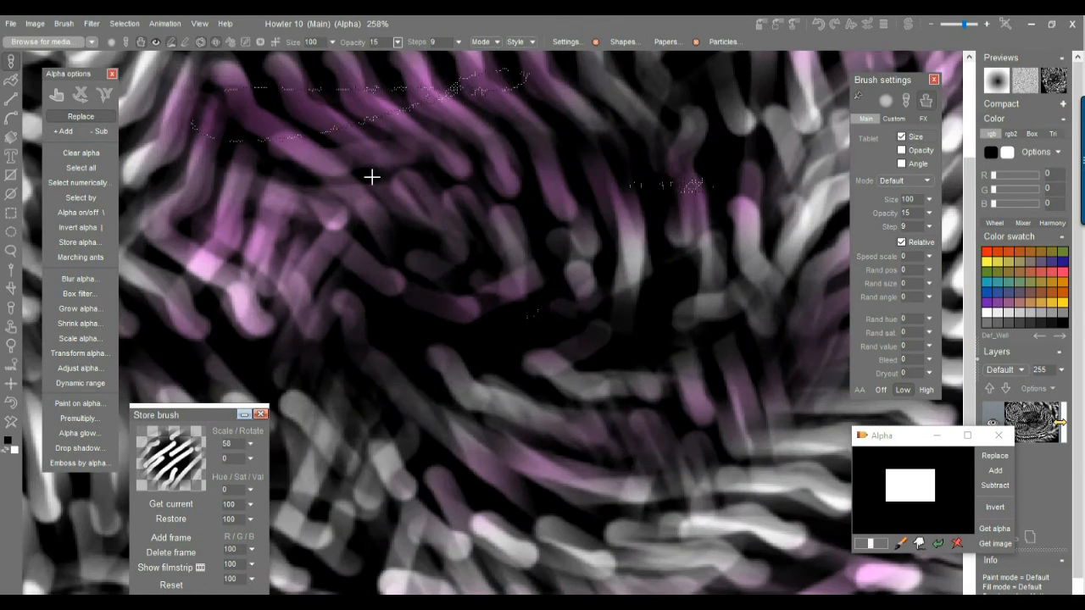
scroll(601, 239, down, 3)
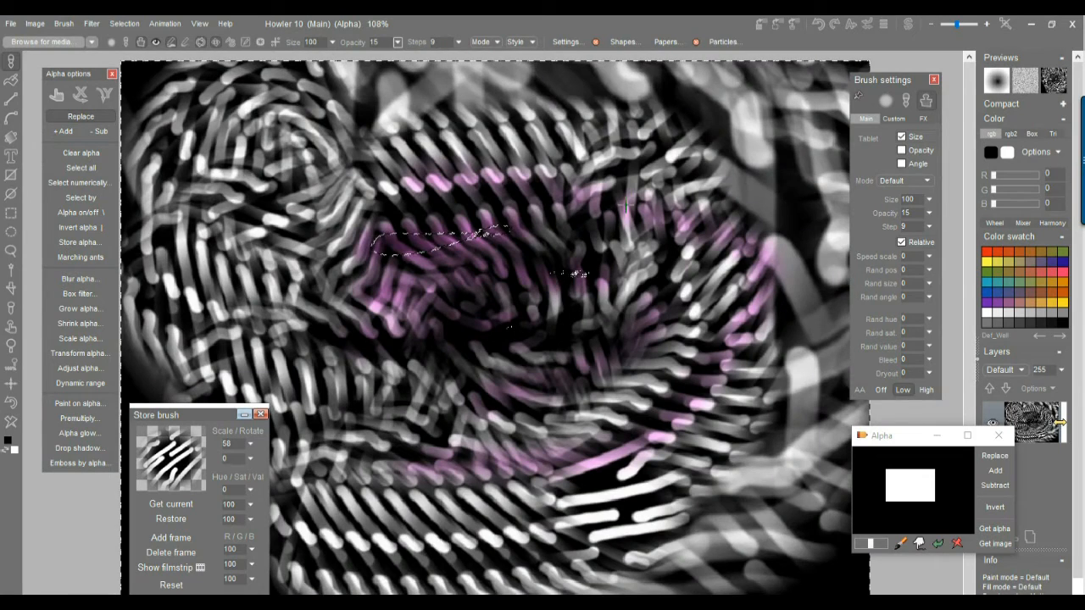
scroll(758, 238, up, 3)
scroll(825, 253, down, 3)
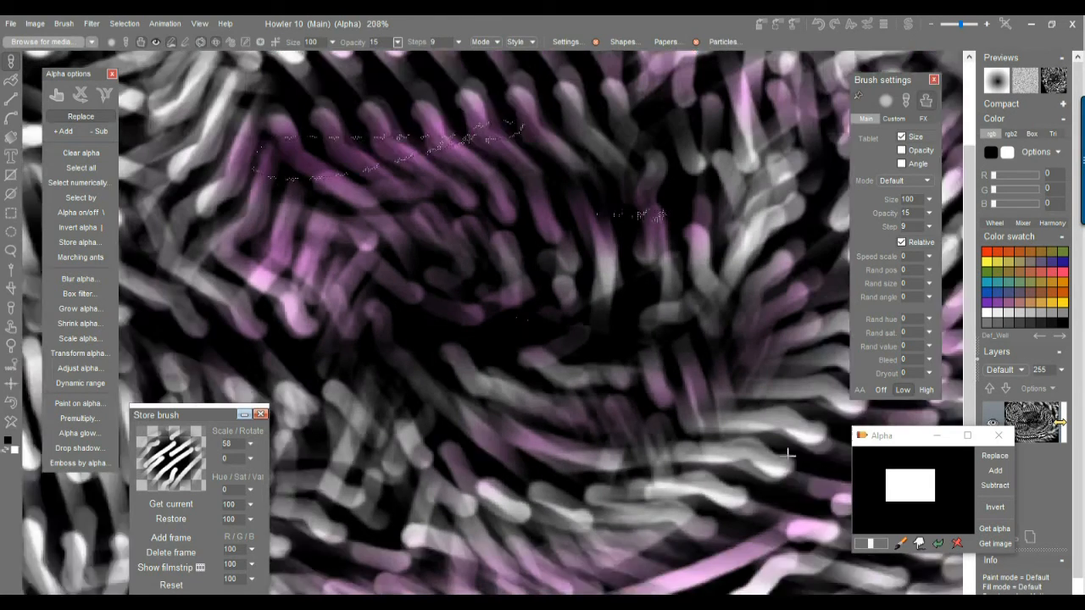
scroll(602, 219, up, 1)
scroll(512, 255, down, 1)
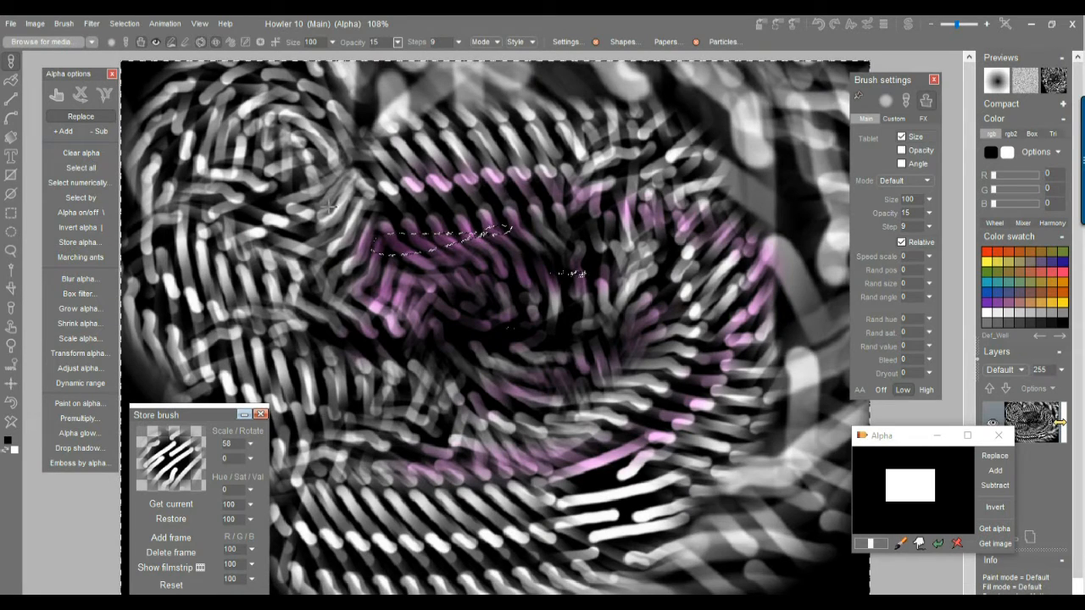
click(127, 25)
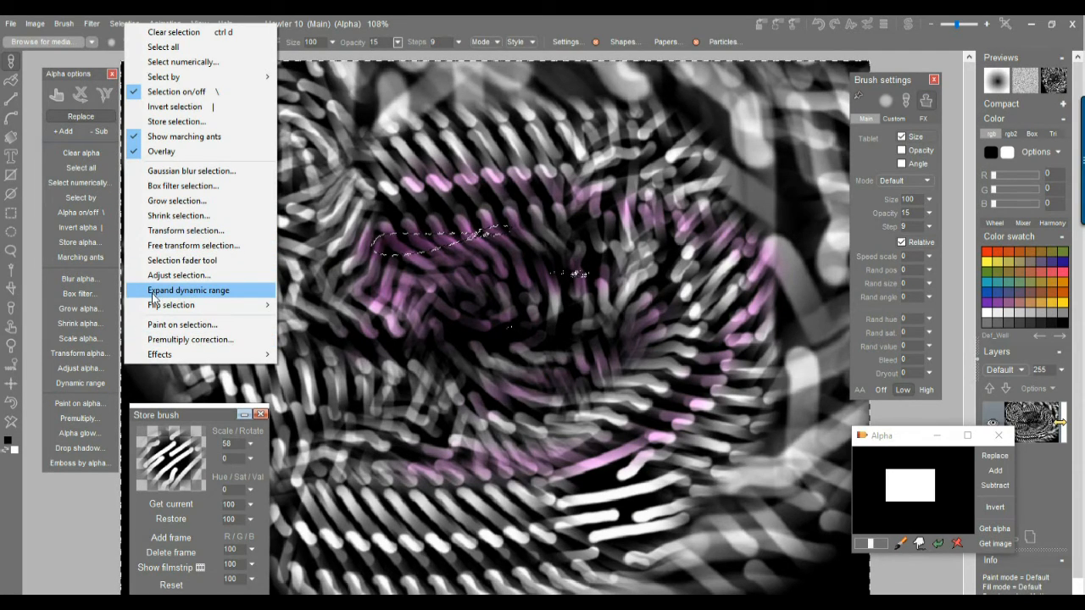
click(181, 290)
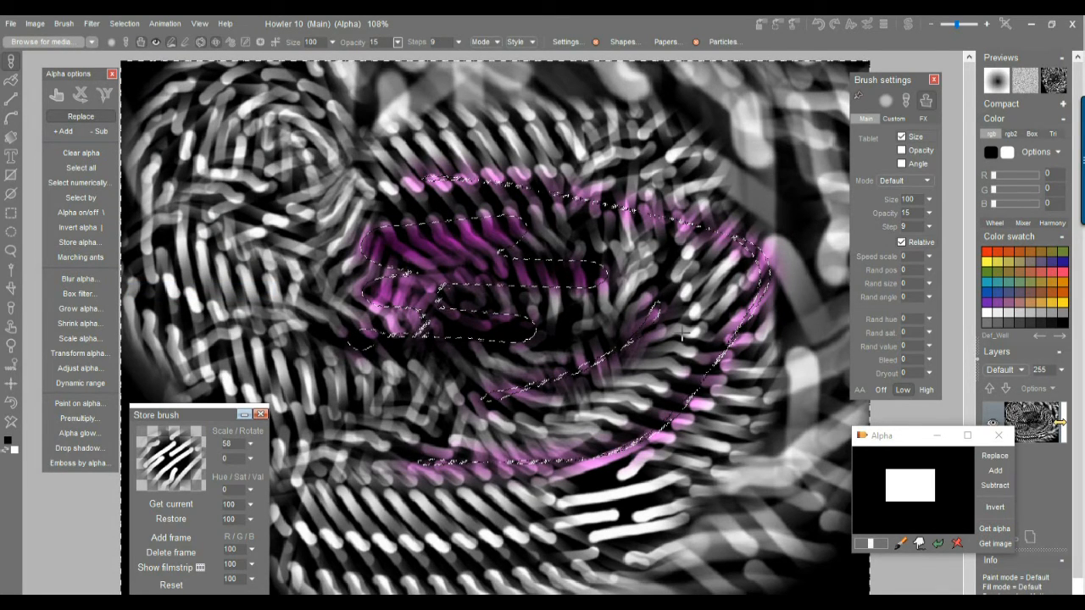
Store the painted selection in a second Alpha window, enlarge that window and park it over the first Alpha window
click(126, 24)
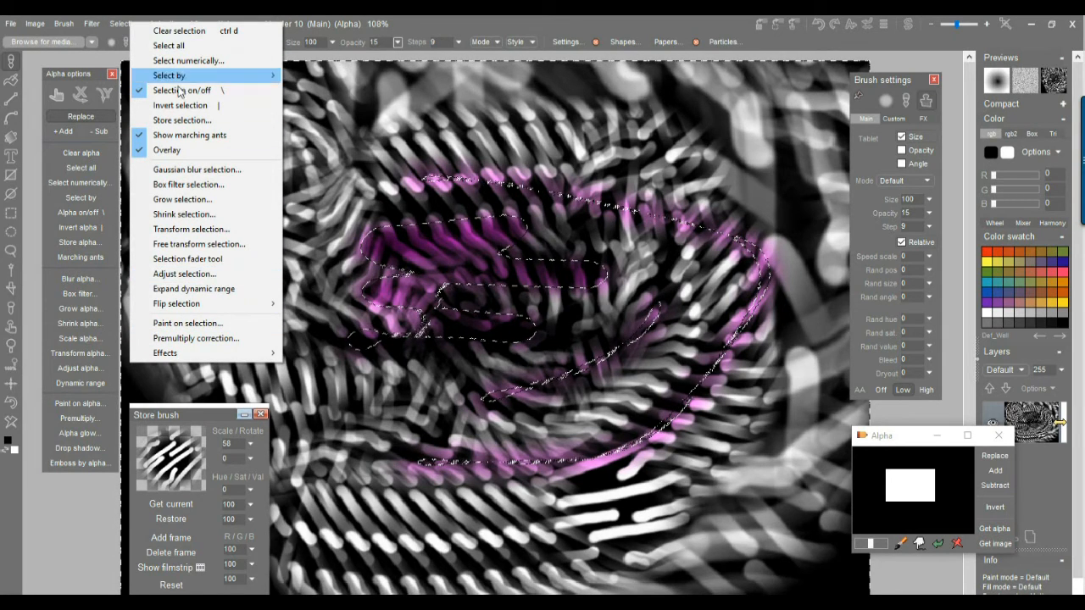
click(180, 120)
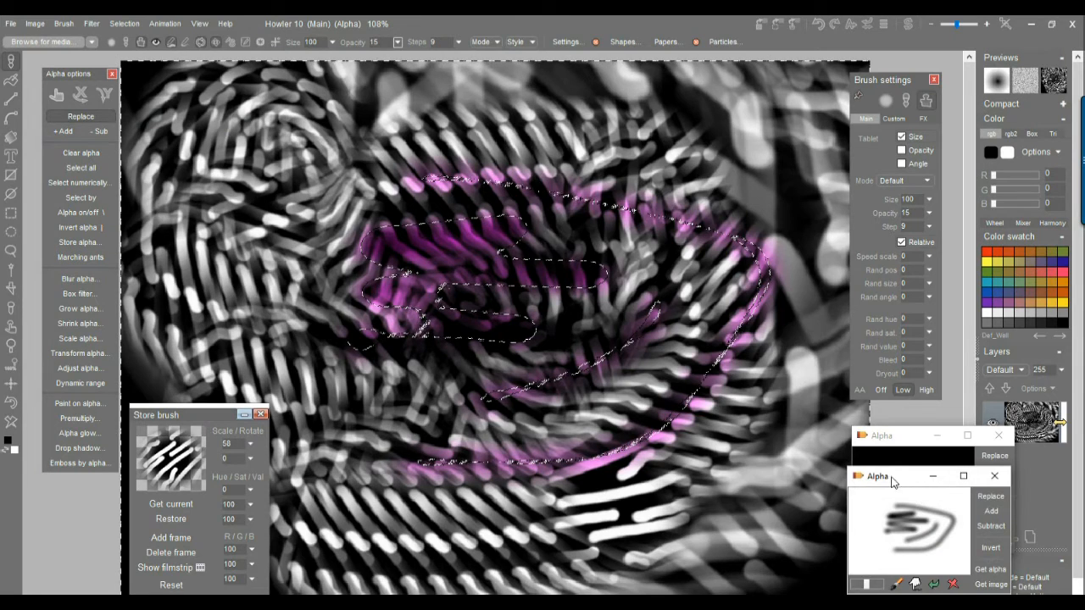
mouse_move(738, 310)
mouse_down()
mouse_move(244, 80)
mouse_move(163, 116)
mouse_up()
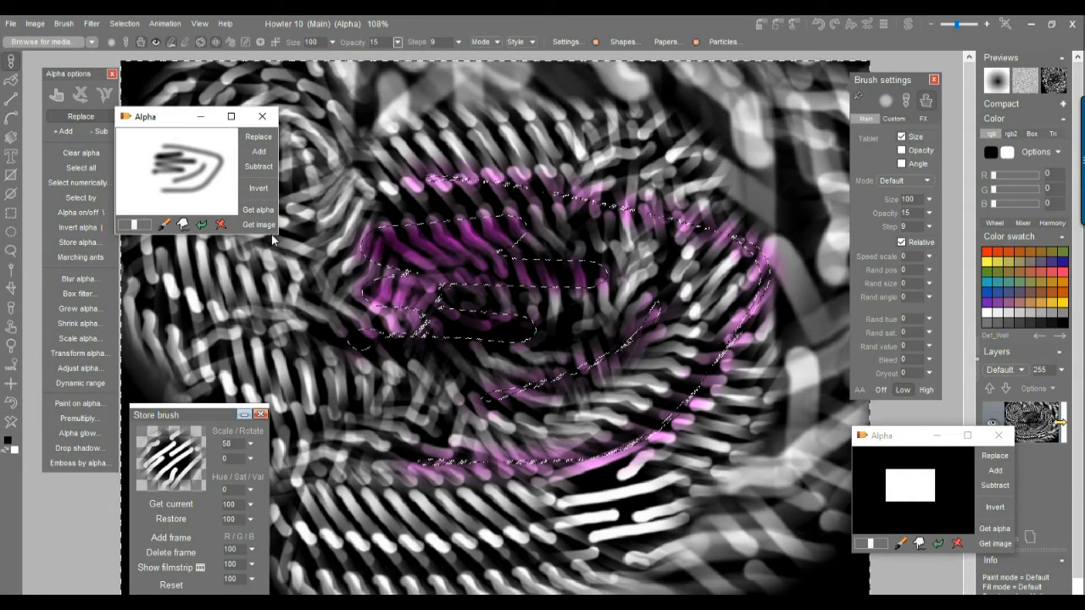
drag(276, 240, 653, 490)
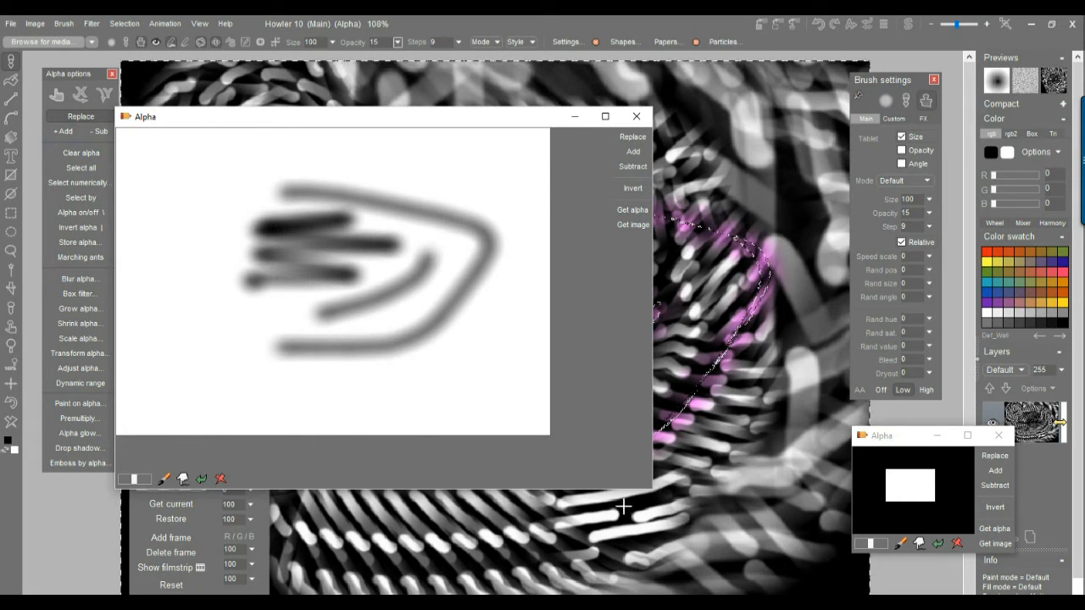
mouse_move(650, 490)
mouse_down()
mouse_move(422, 308)
mouse_move(397, 315)
mouse_up()
drag(178, 121, 889, 429)
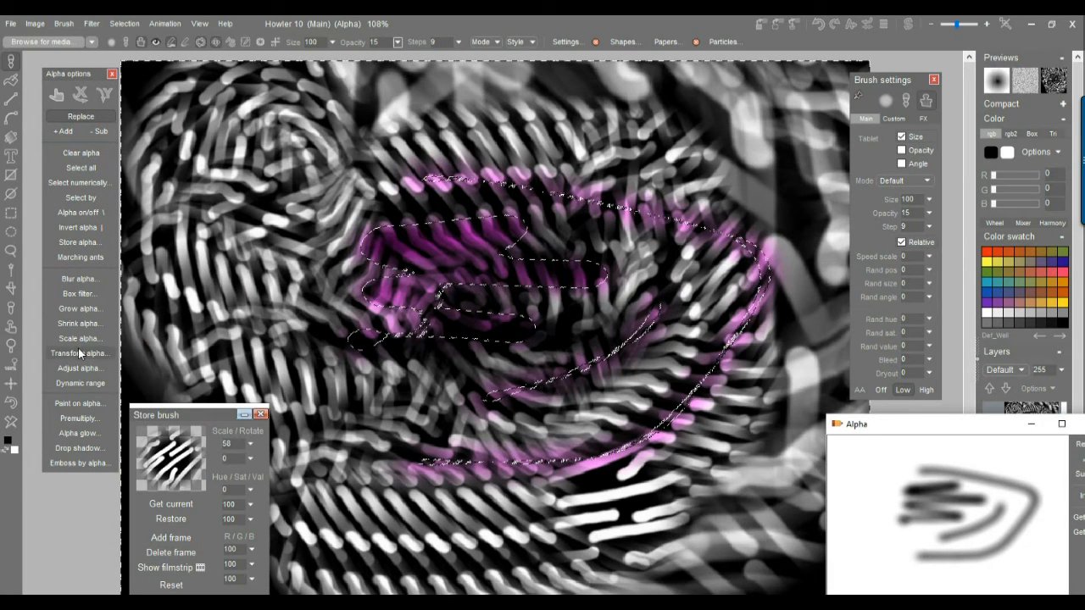
click(124, 23)
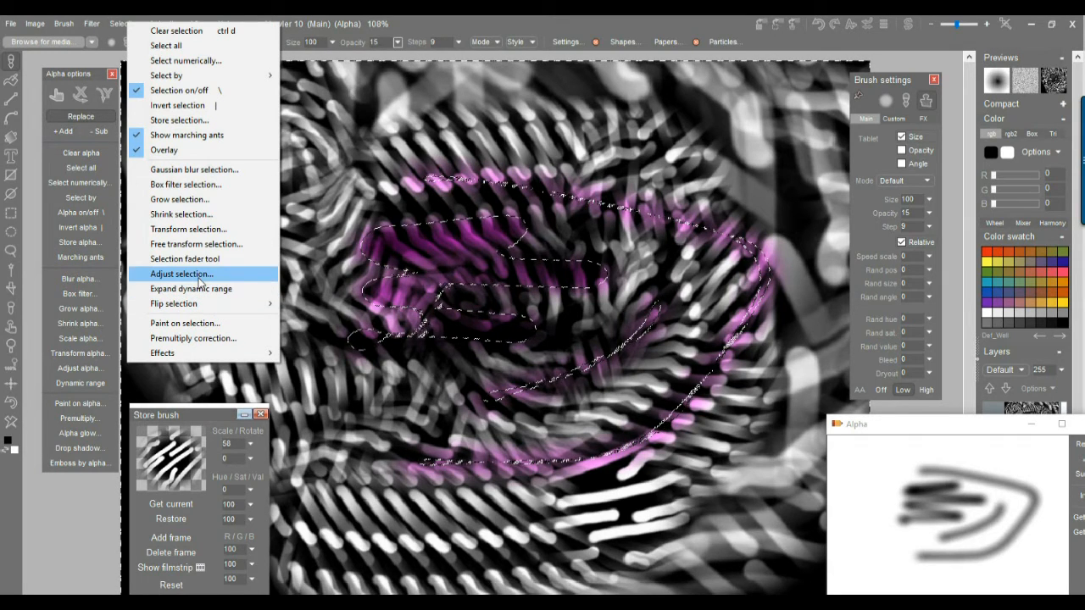
click(199, 278)
drag(520, 259, 319, 189)
click(407, 309)
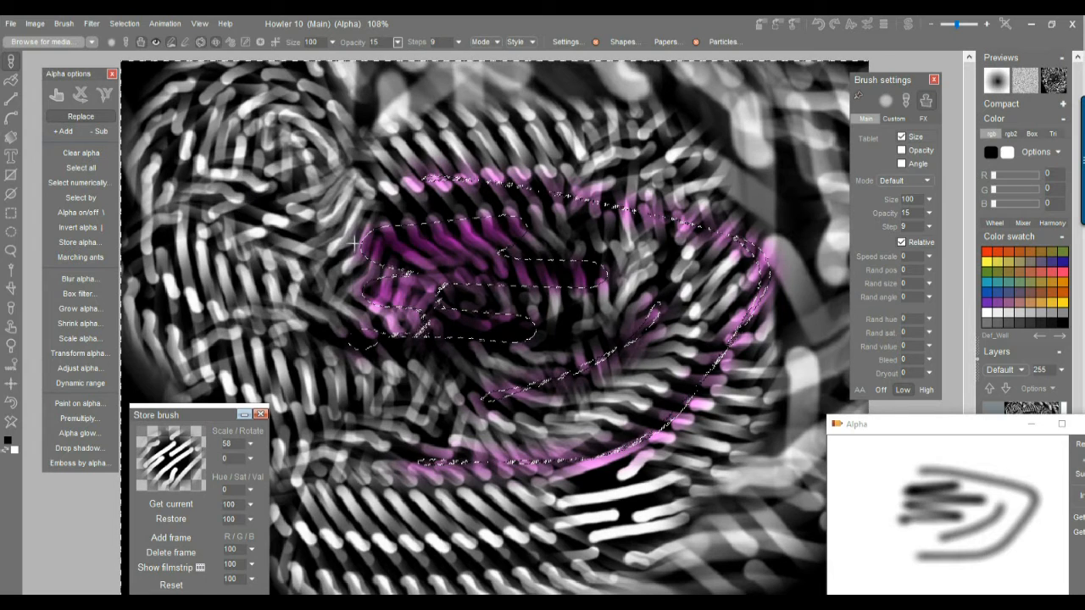
Try the Adjust value filter on the image with value 128, brightness 93, contrast 106 and gamma 126, and discard it
click(92, 23)
mouse_move(119, 51)
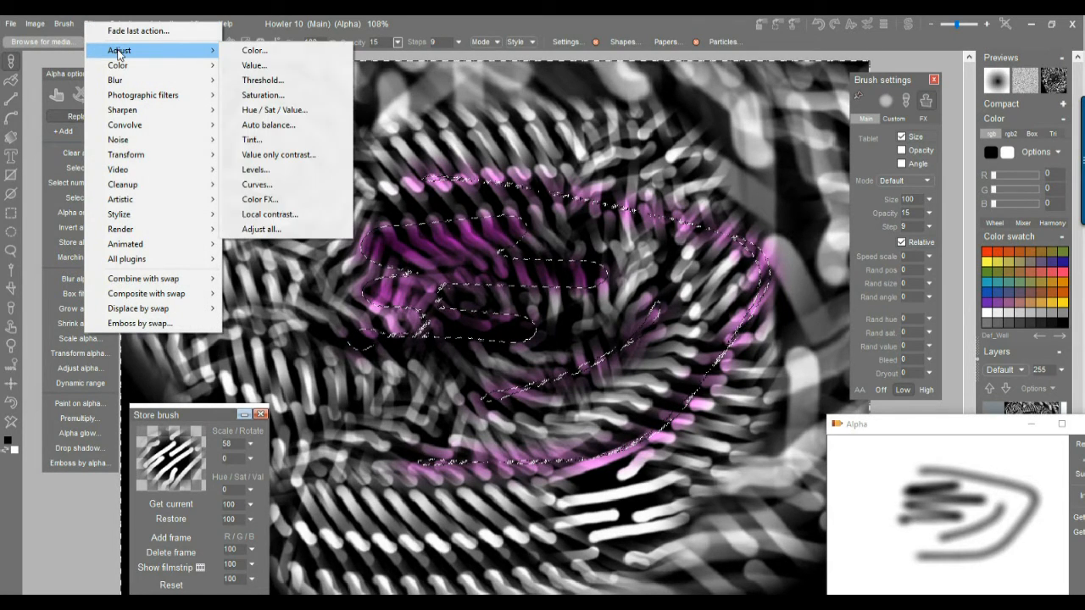
click(259, 66)
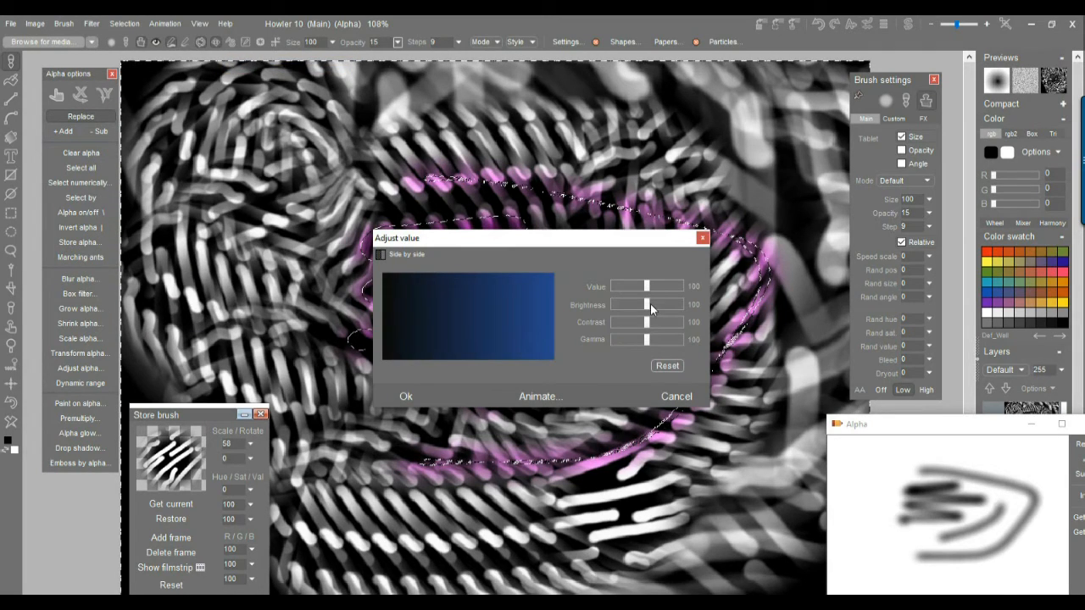
mouse_move(654, 340)
mouse_down()
mouse_move(663, 339)
mouse_move(642, 345)
mouse_move(665, 343)
mouse_move(668, 325)
mouse_move(654, 319)
mouse_move(660, 303)
mouse_move(641, 306)
mouse_move(655, 286)
mouse_move(672, 287)
mouse_move(650, 323)
mouse_up()
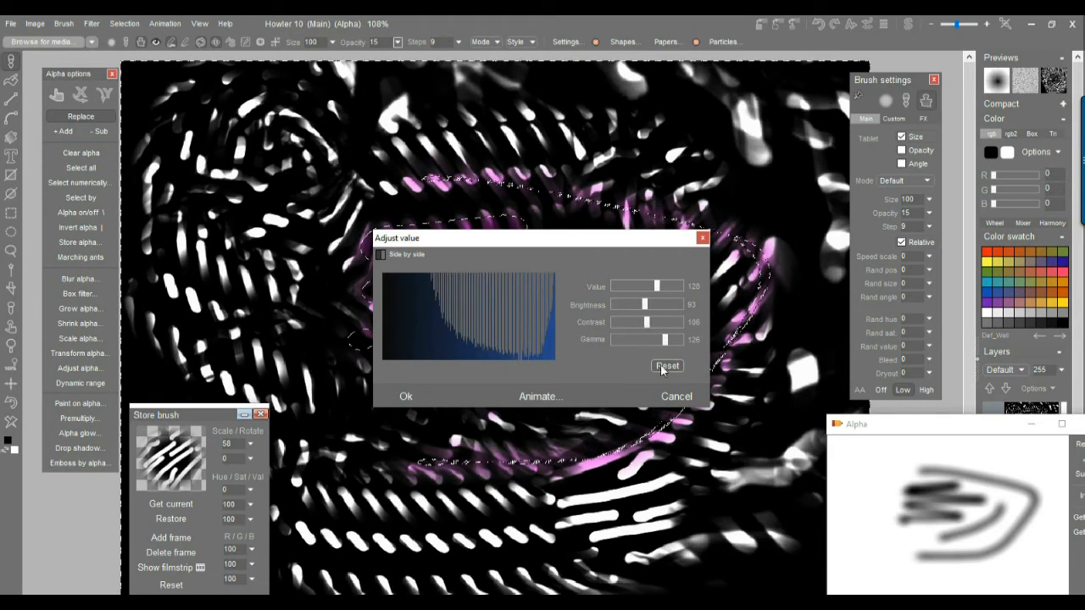
click(667, 365)
click(677, 395)
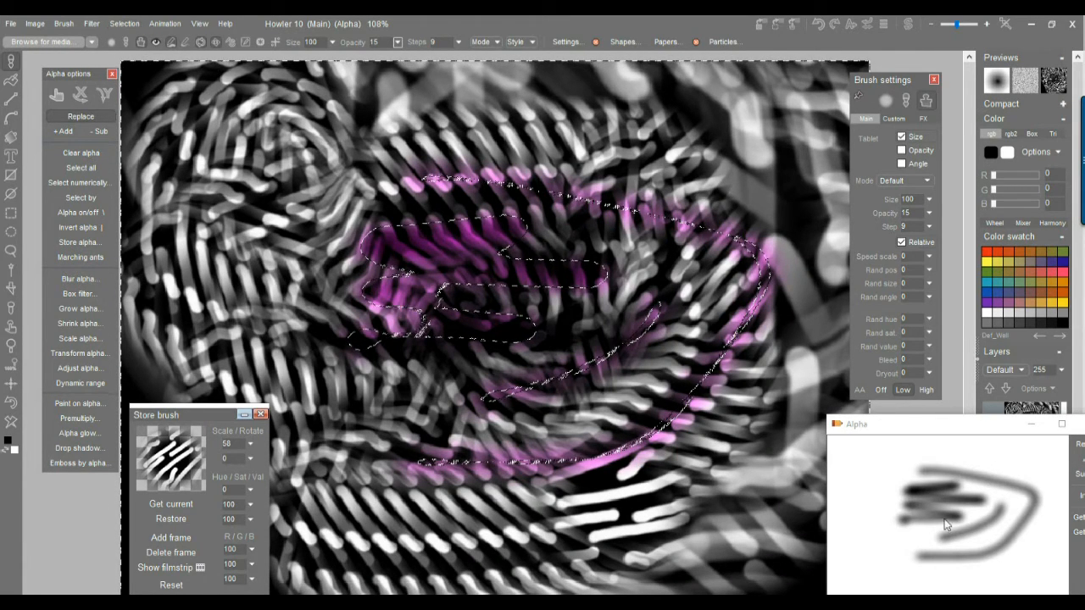
Adjust the selection's tonal values to make the painted strokes stronger and their edges harder
click(124, 22)
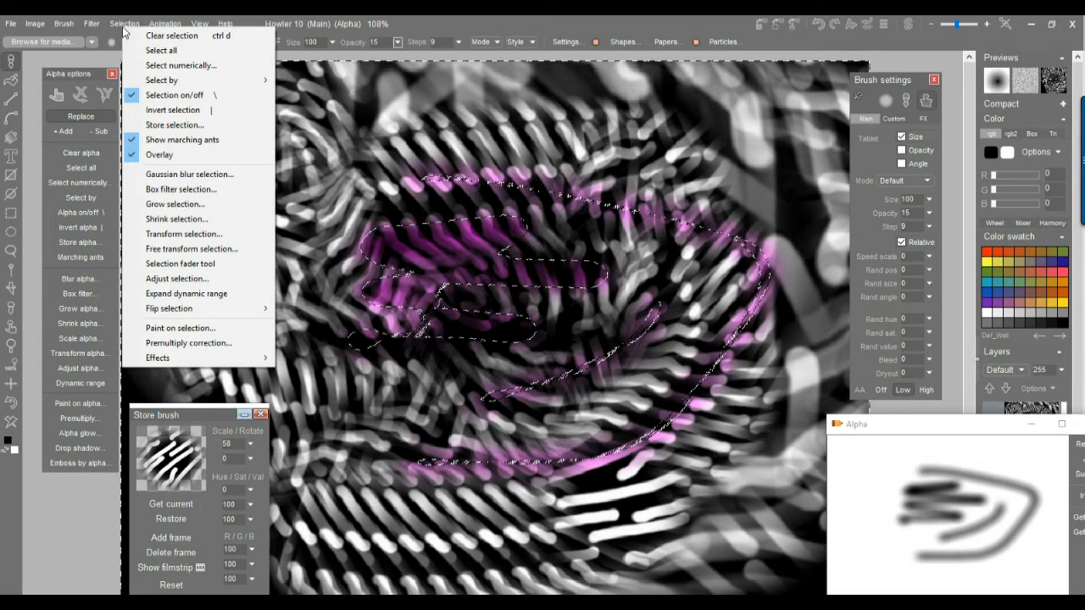
click(192, 279)
mouse_move(547, 289)
mouse_down()
mouse_move(527, 290)
mouse_move(541, 295)
mouse_move(534, 322)
mouse_move(523, 307)
mouse_move(558, 307)
mouse_move(542, 310)
mouse_move(556, 325)
mouse_move(517, 324)
mouse_move(543, 324)
mouse_move(554, 344)
mouse_move(535, 342)
mouse_move(548, 342)
mouse_move(534, 310)
mouse_move(550, 311)
mouse_move(547, 289)
mouse_move(534, 307)
mouse_move(560, 326)
mouse_move(548, 325)
mouse_move(551, 343)
mouse_up()
click(481, 380)
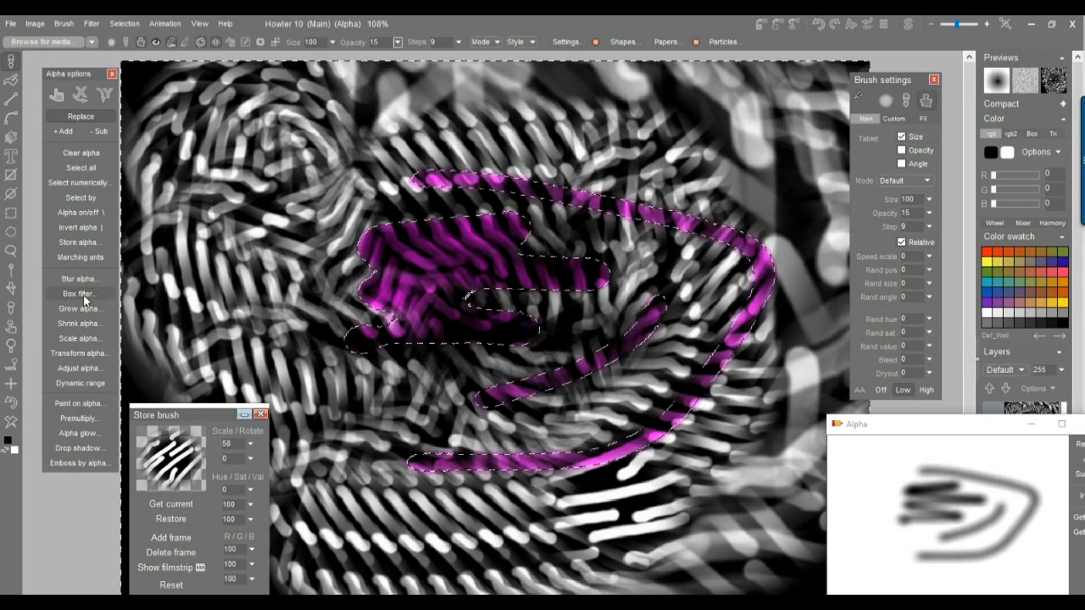
Transform the alpha by enlarging it and rotating it slightly counterclockwise
click(78, 353)
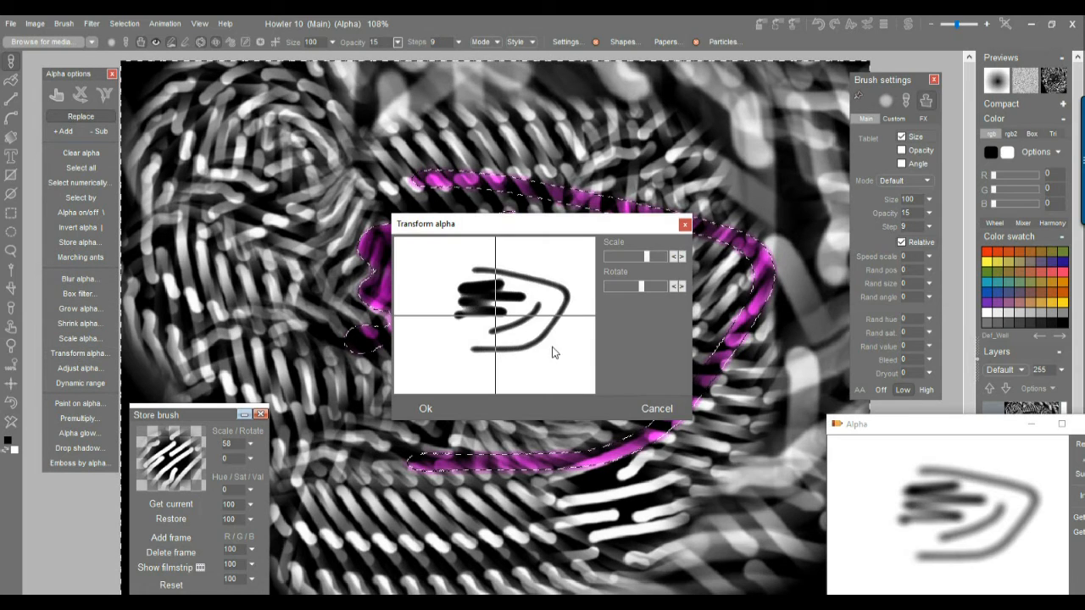
drag(641, 287, 643, 257)
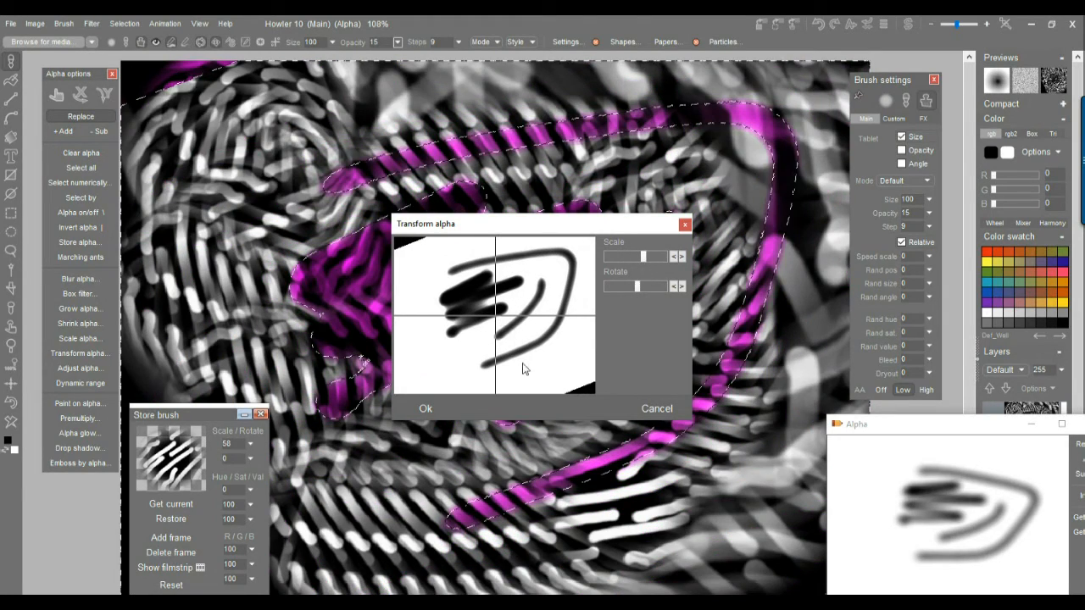
click(422, 409)
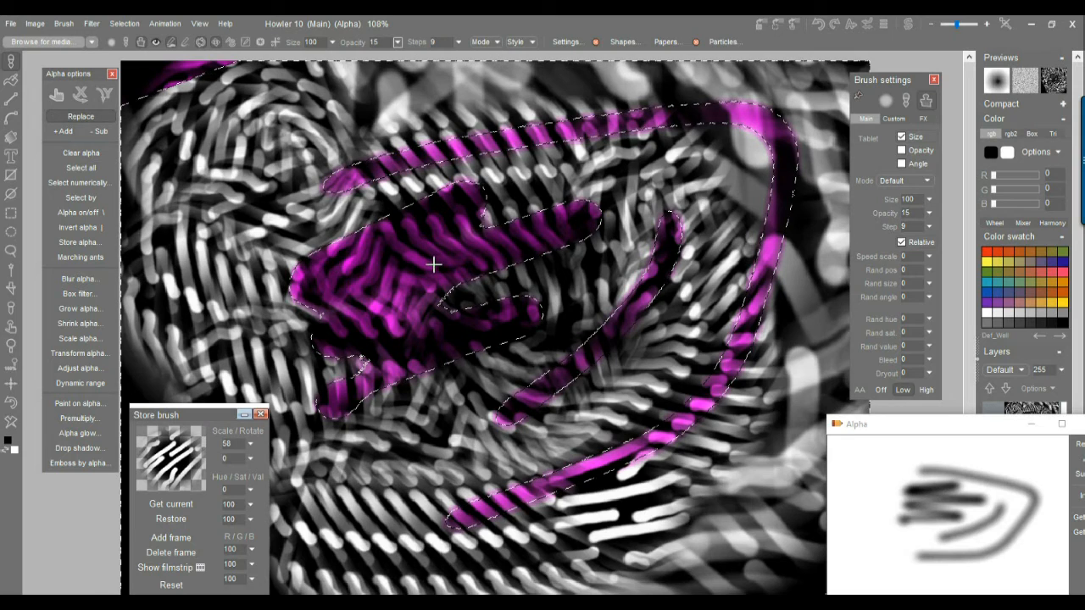
Clear the selected area to black and apply an alpha glow in the primary color with a diameter of 36
click(12, 422)
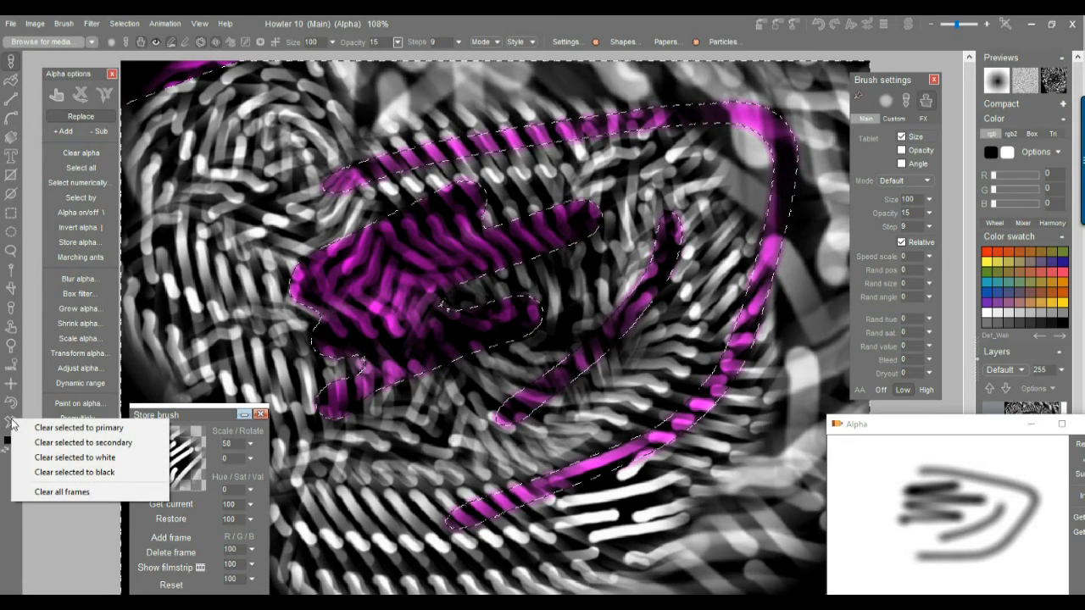
click(56, 472)
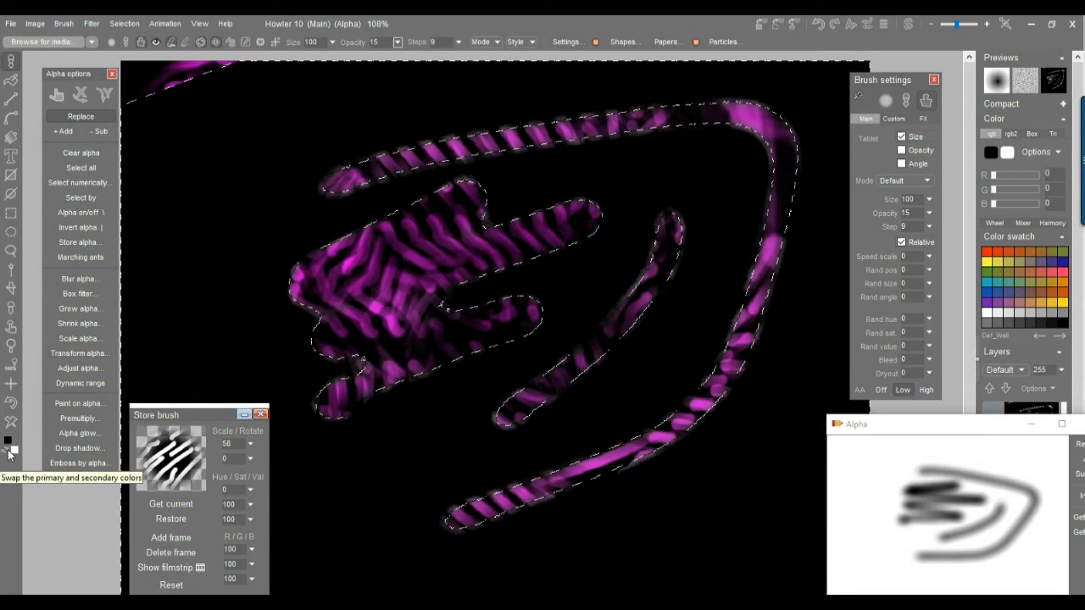
click(80, 433)
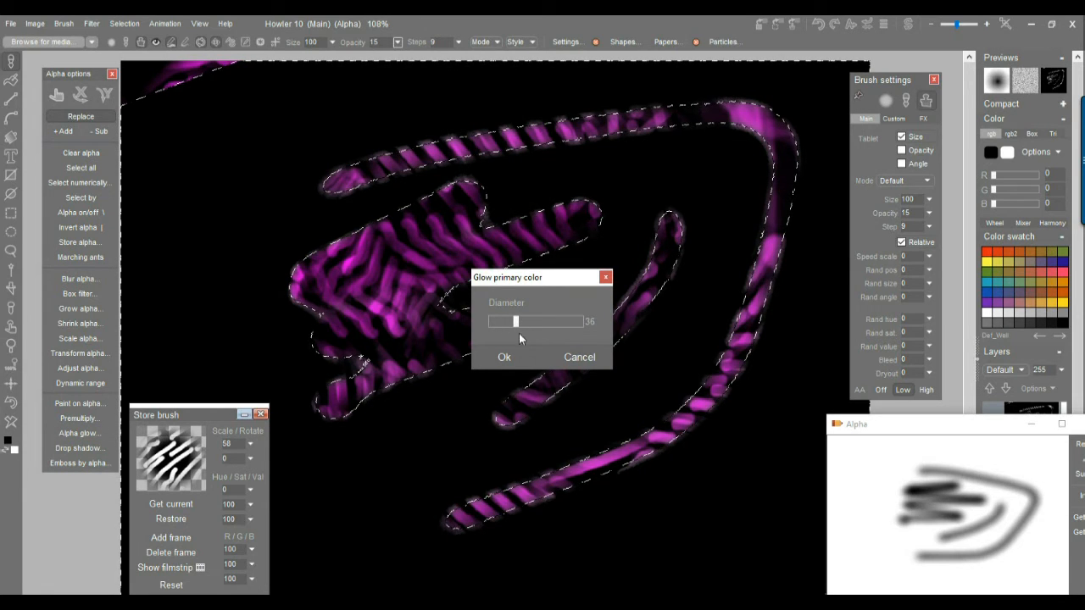
click(504, 357)
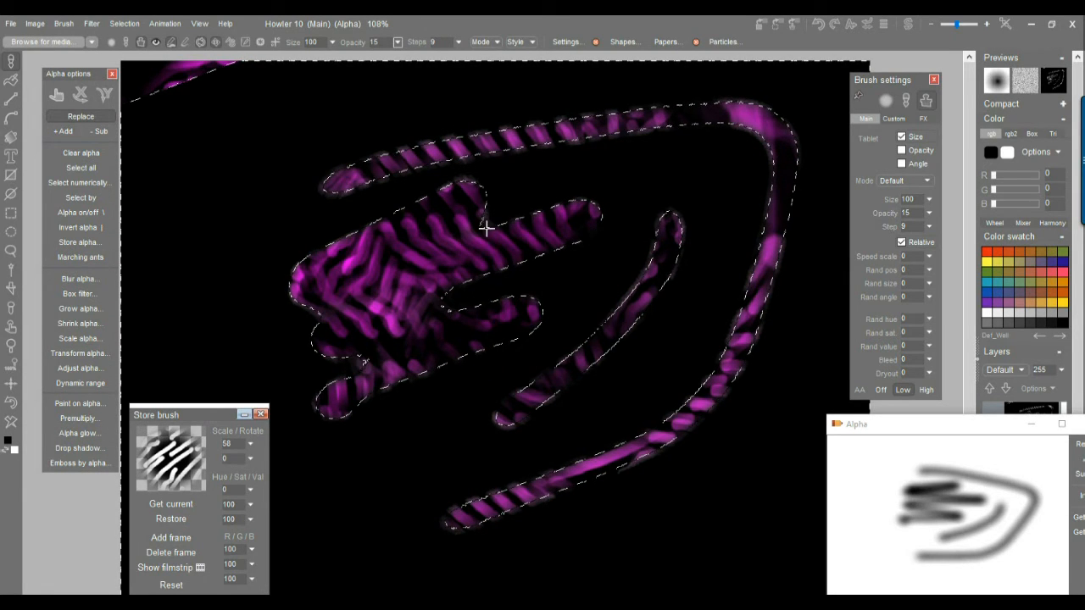
Make white the primary color and apply an alpha glow with a diameter of 49
click(6, 456)
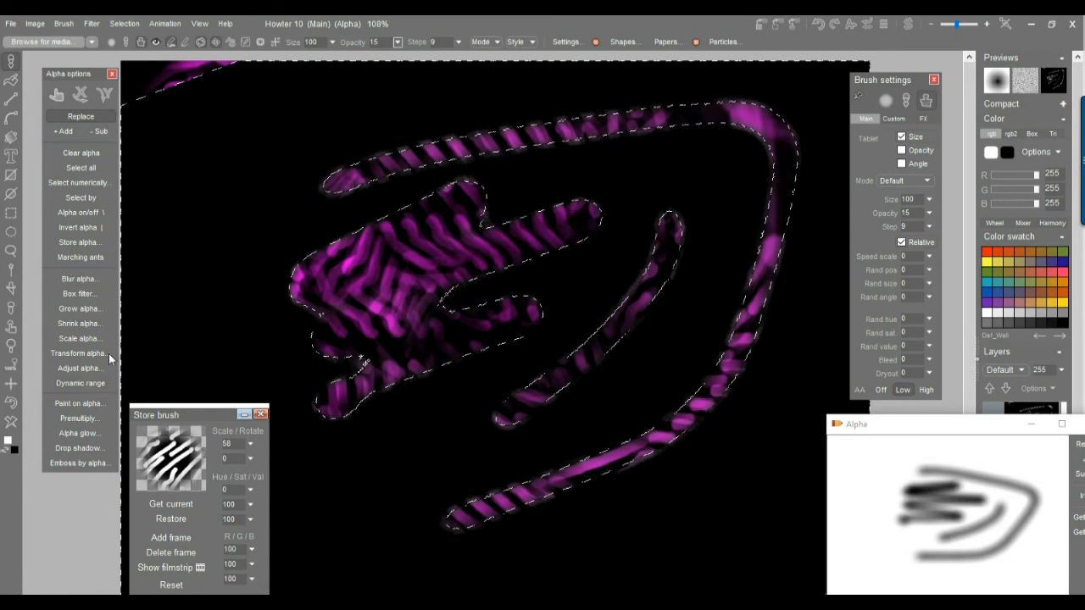
click(79, 433)
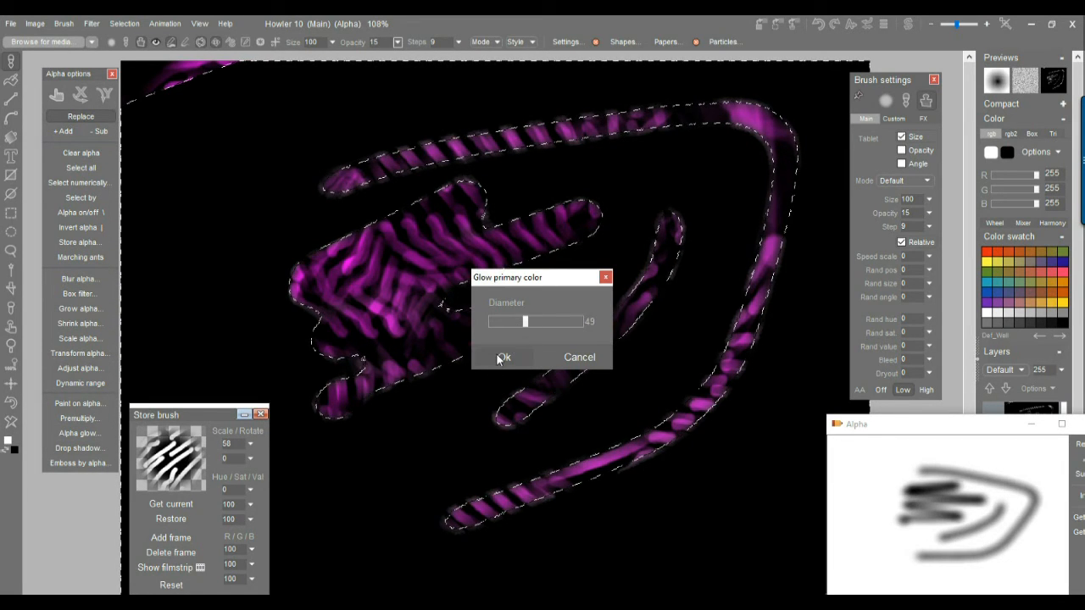
click(503, 357)
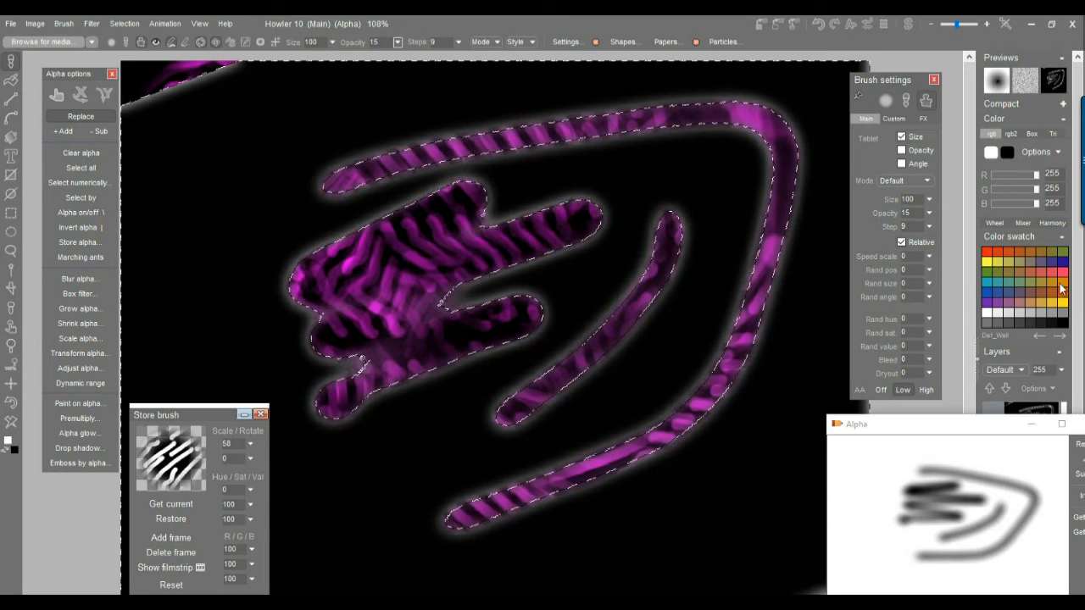
Choose the teal swatch (R 36, G 165, B 187) as primary color and apply another alpha glow
click(987, 265)
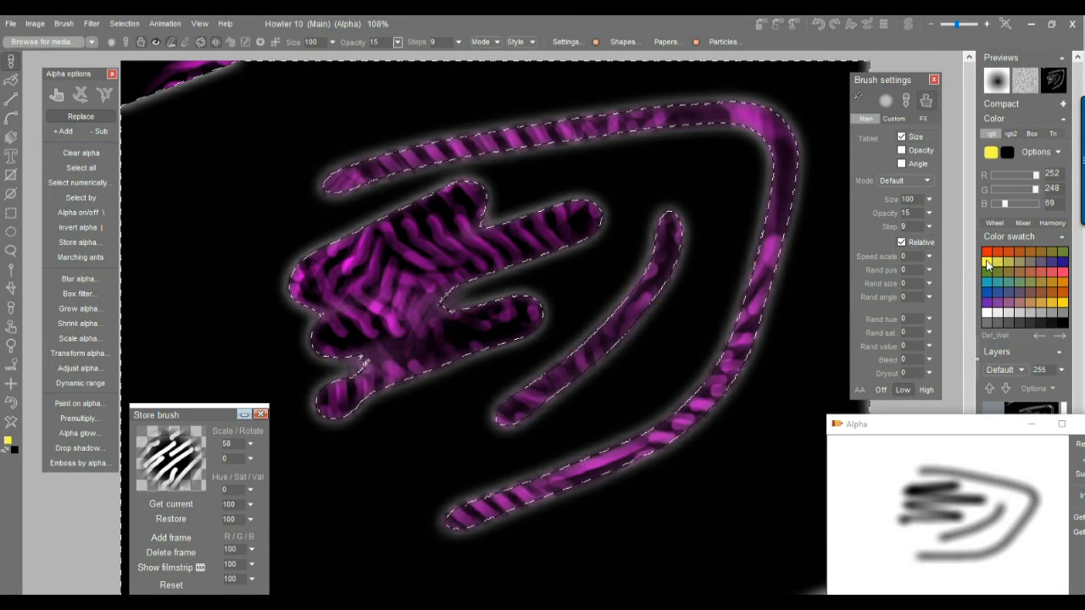
click(988, 281)
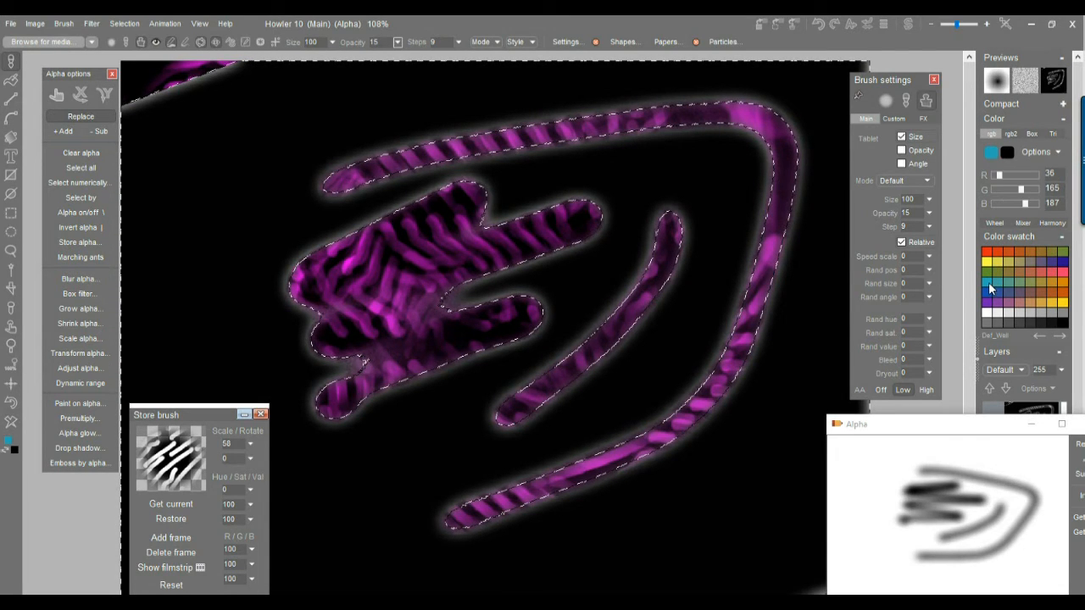
click(79, 433)
click(505, 356)
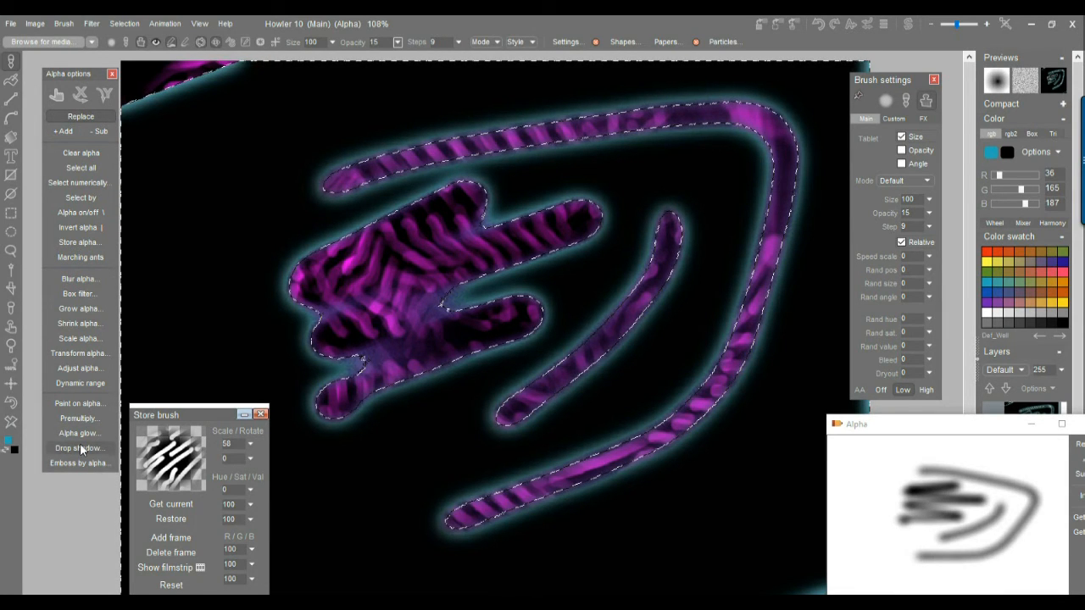
Clear the image to black and clear the selected area to white
click(10, 426)
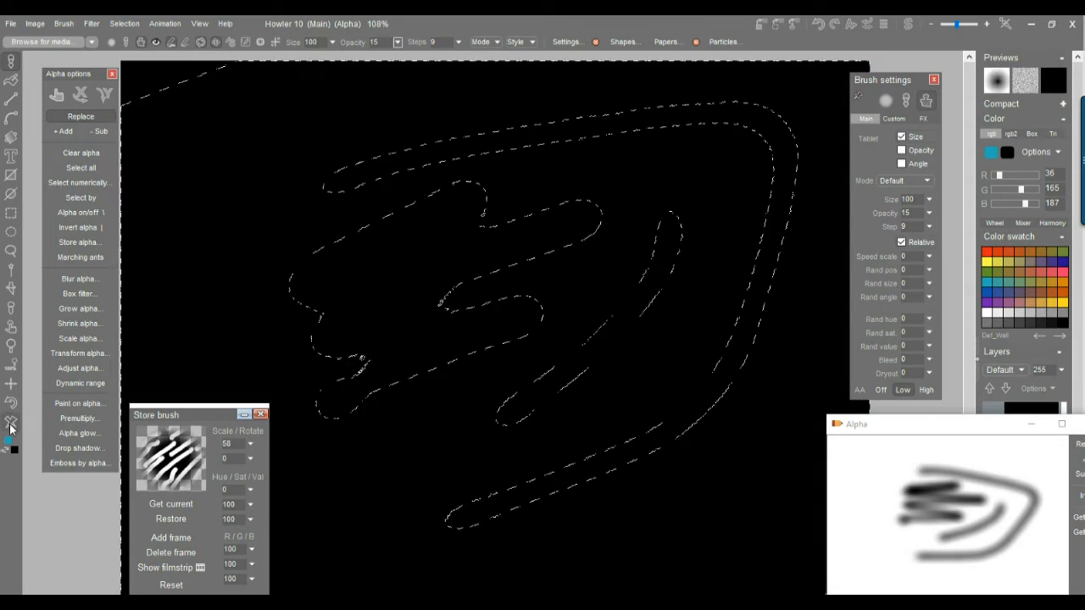
right_click(10, 428)
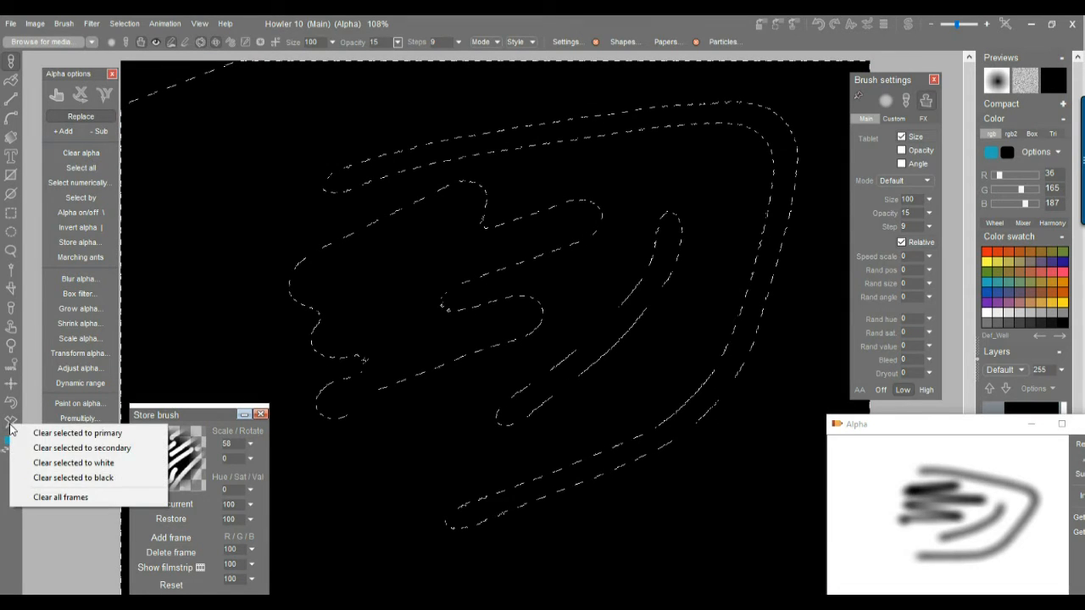
click(87, 463)
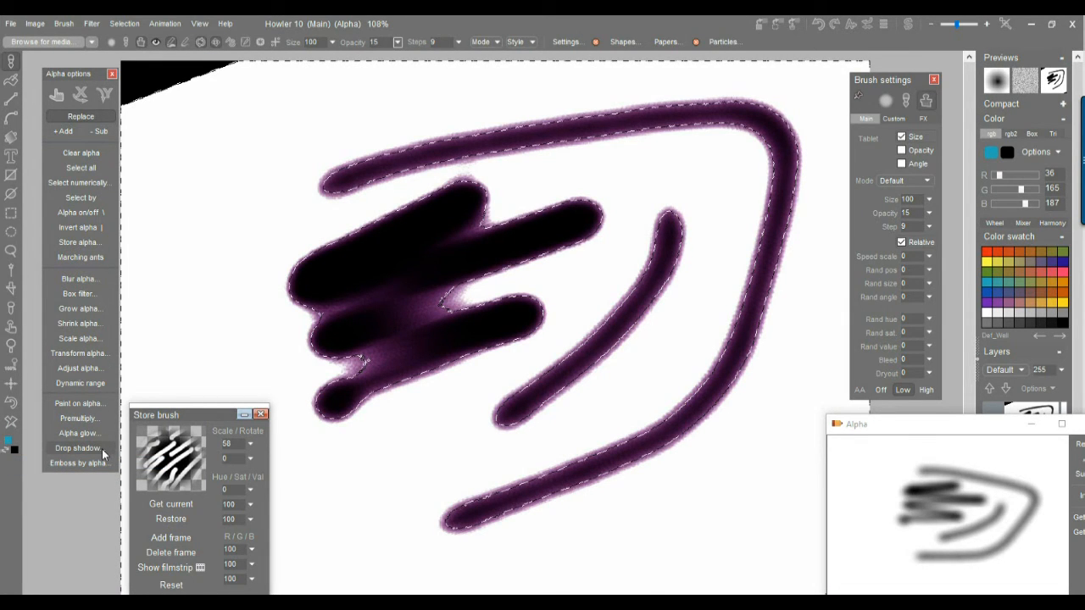
Apply a black drop shadow with slightly increased fuzziness and opacity and X and Y offsets of 22
click(102, 449)
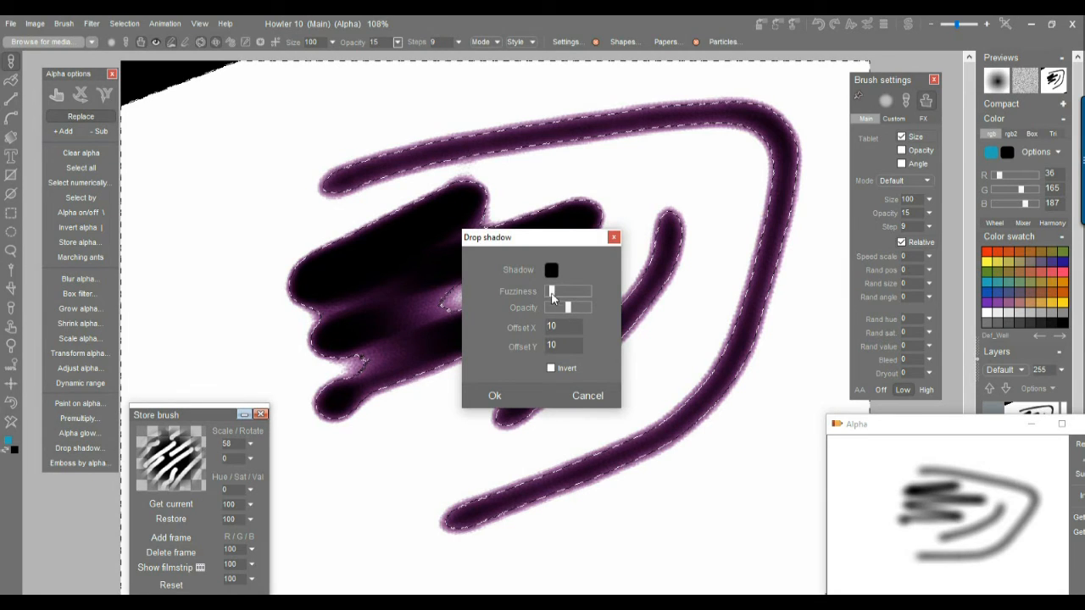
drag(565, 295, 574, 309)
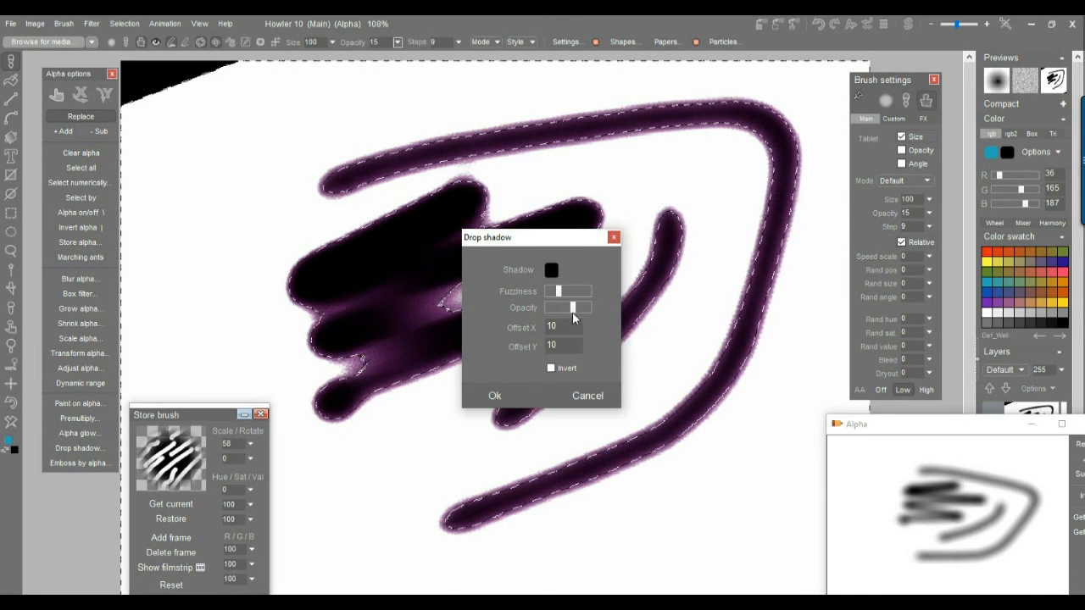
double_click(566, 326)
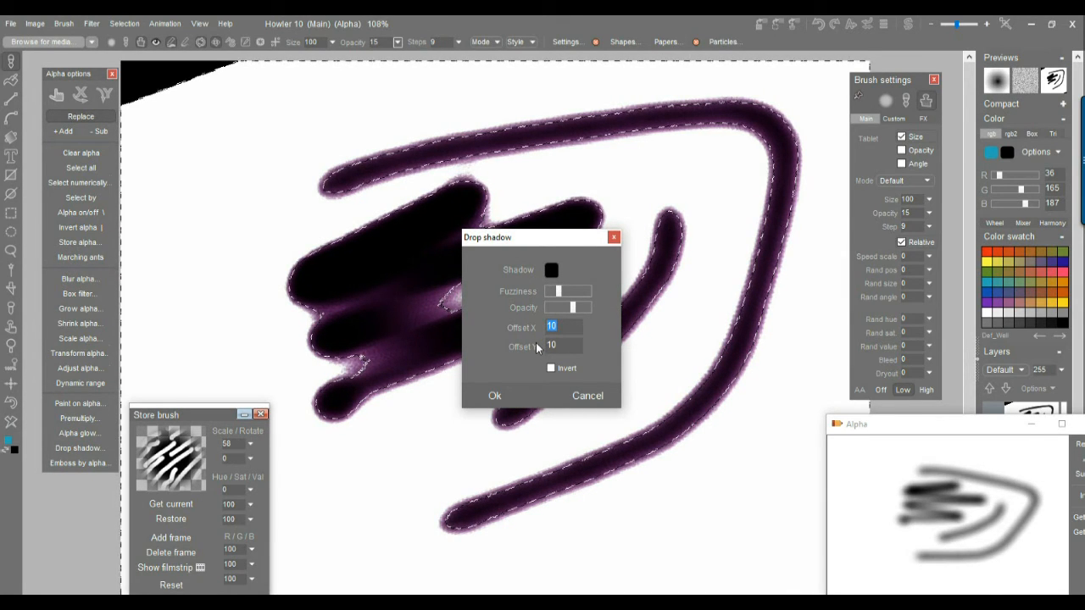
text(222)
double_click(561, 345)
text(22)
drag(562, 326, 556, 326)
key(BackSpace)
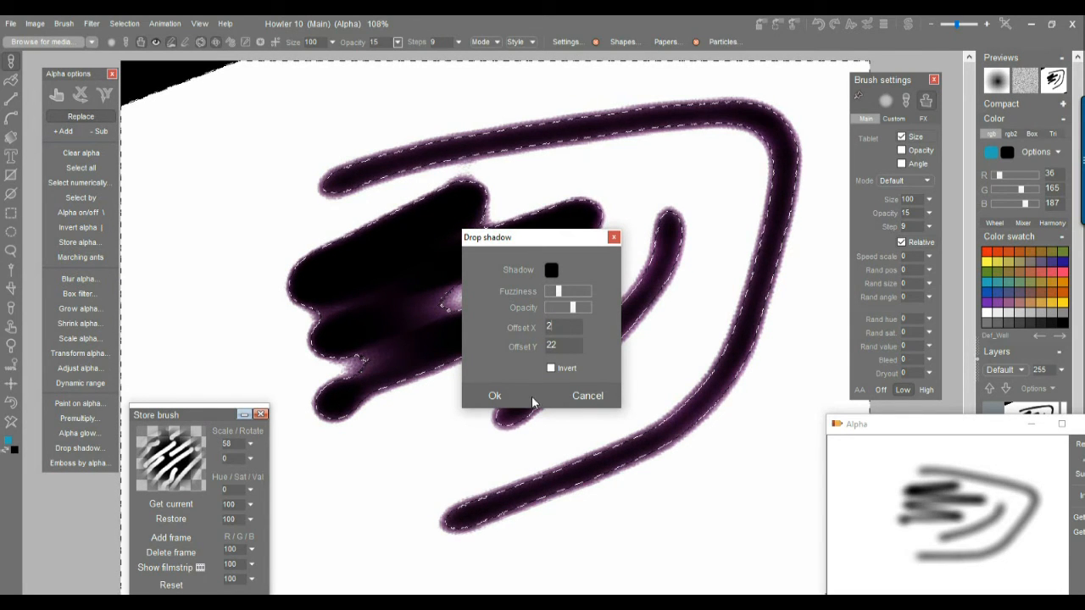
click(500, 395)
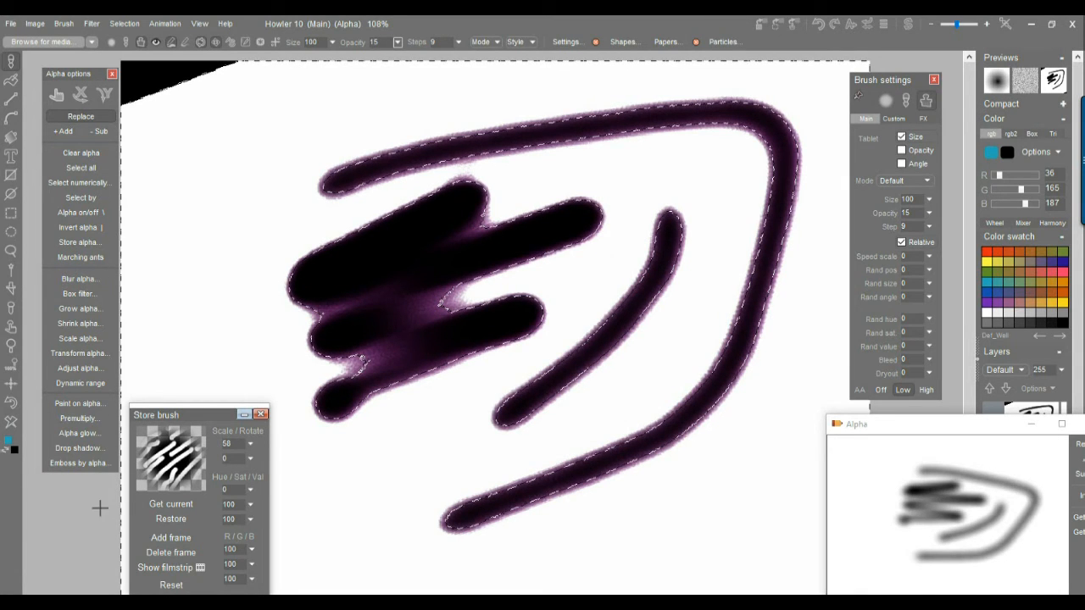
Apply the drop shadow again with offsets of 22 and the Invert option enabled
click(78, 448)
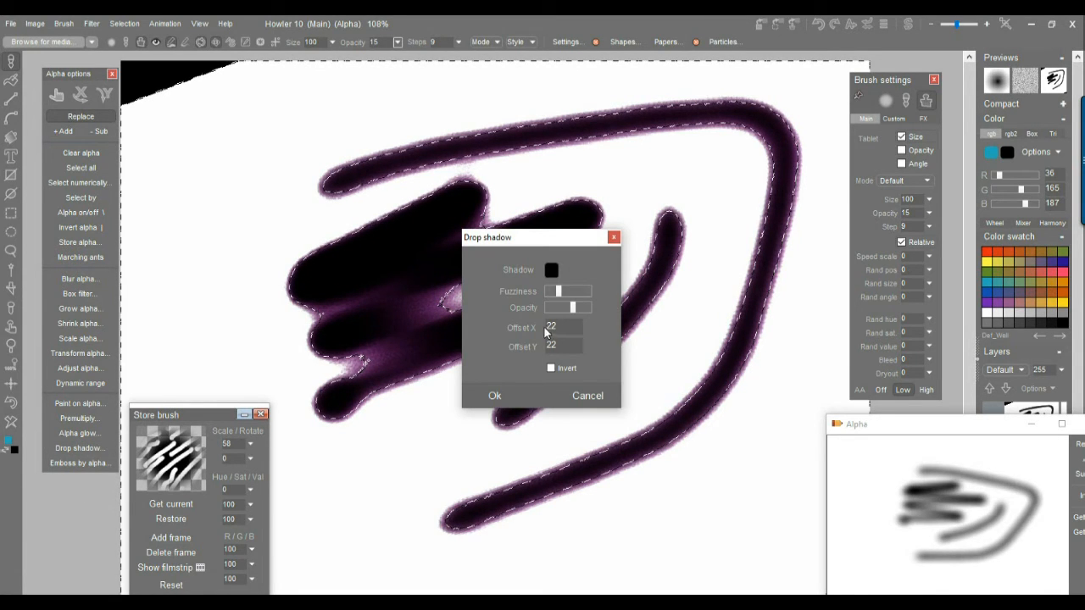
click(564, 371)
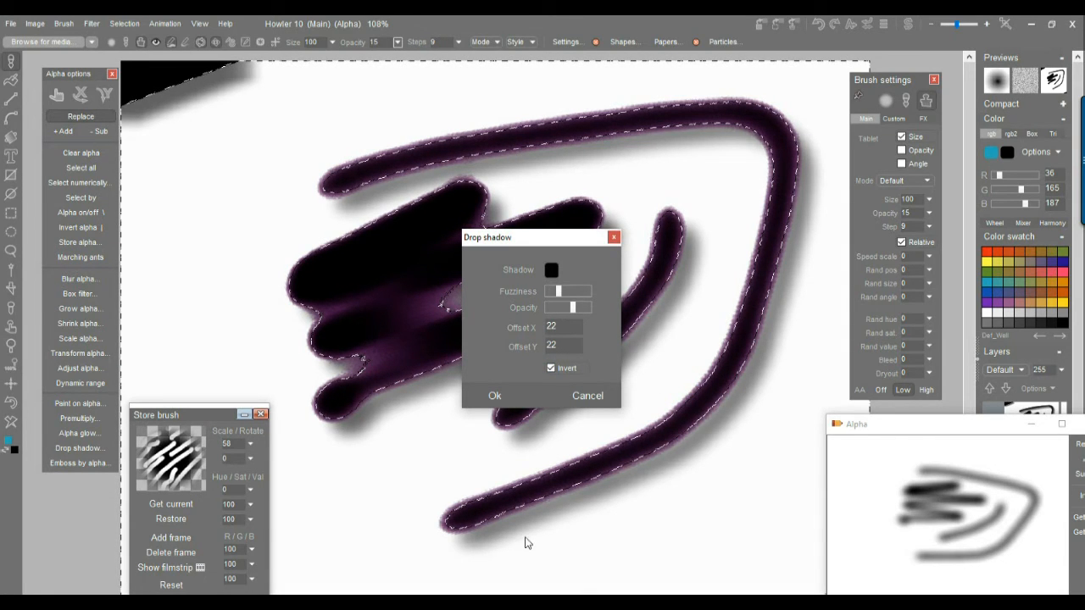
click(563, 368)
click(563, 368)
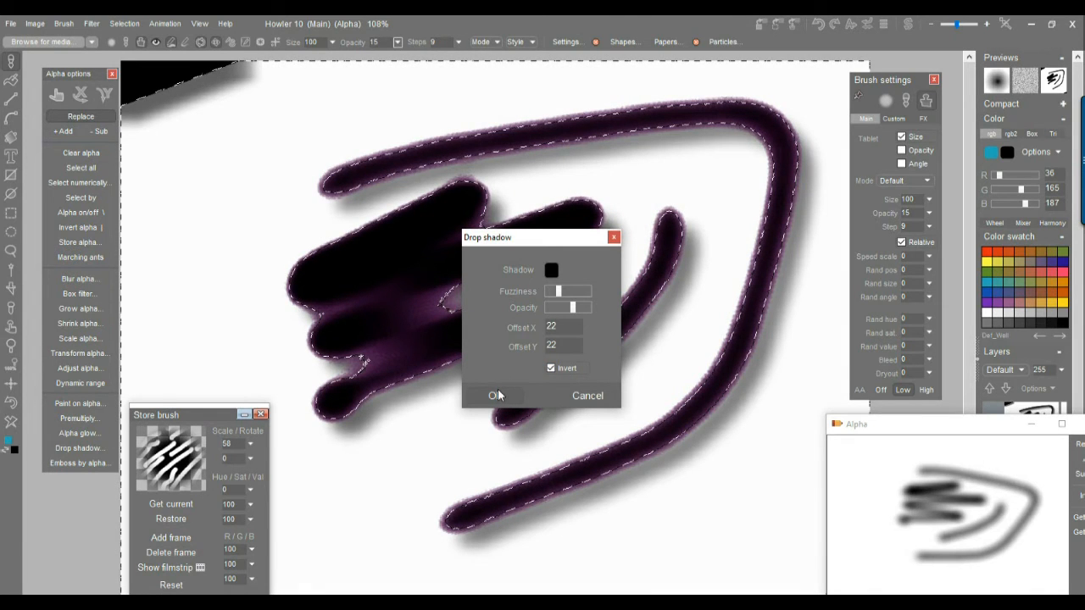
click(498, 392)
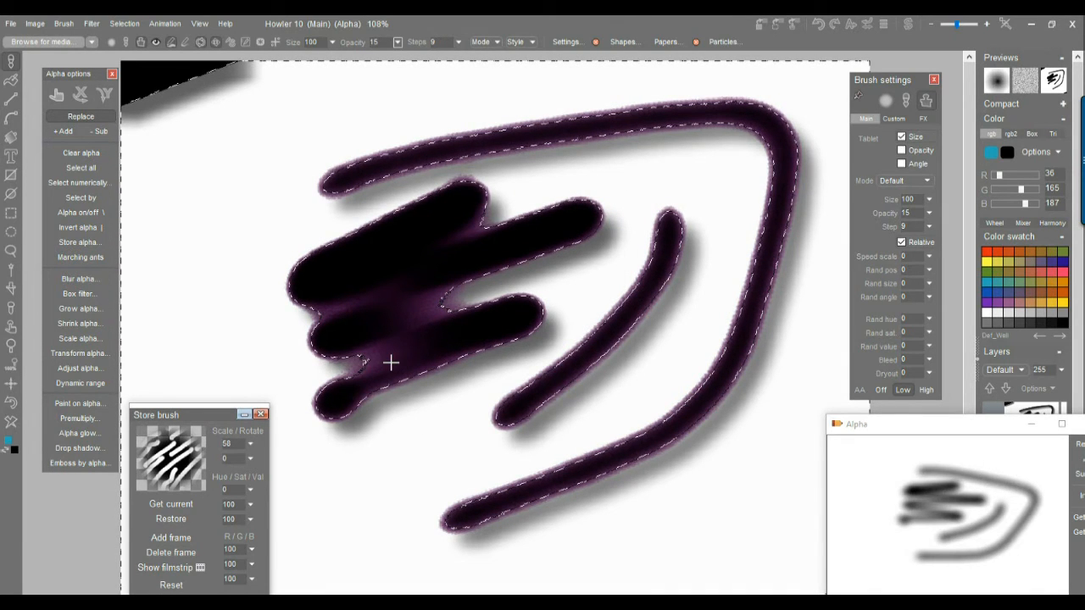
Emboss the image by alpha with a smoothness of 12 and clear the alpha selection
click(76, 463)
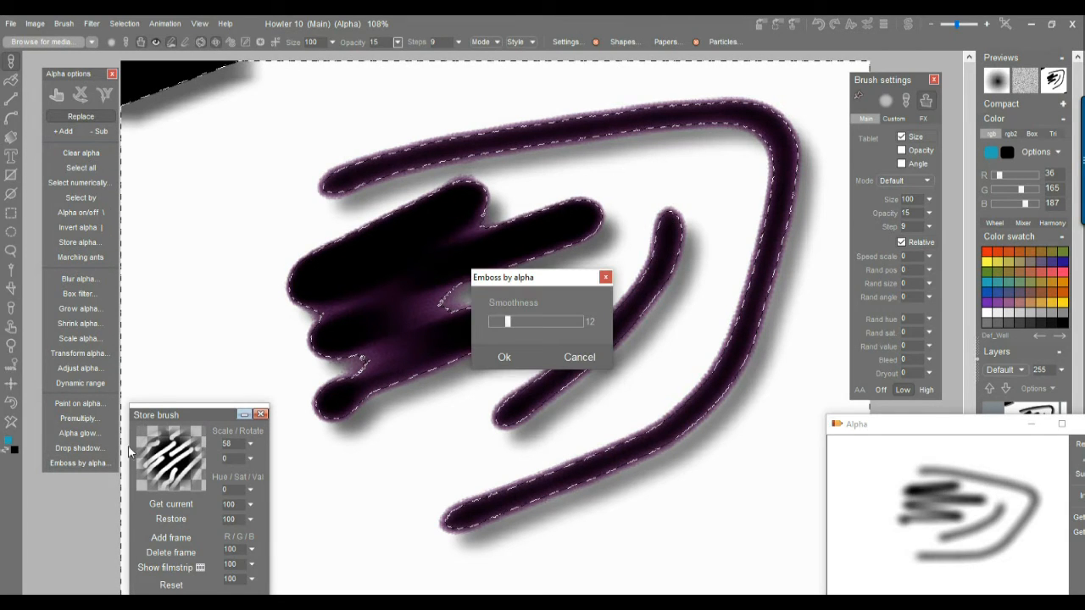
click(505, 358)
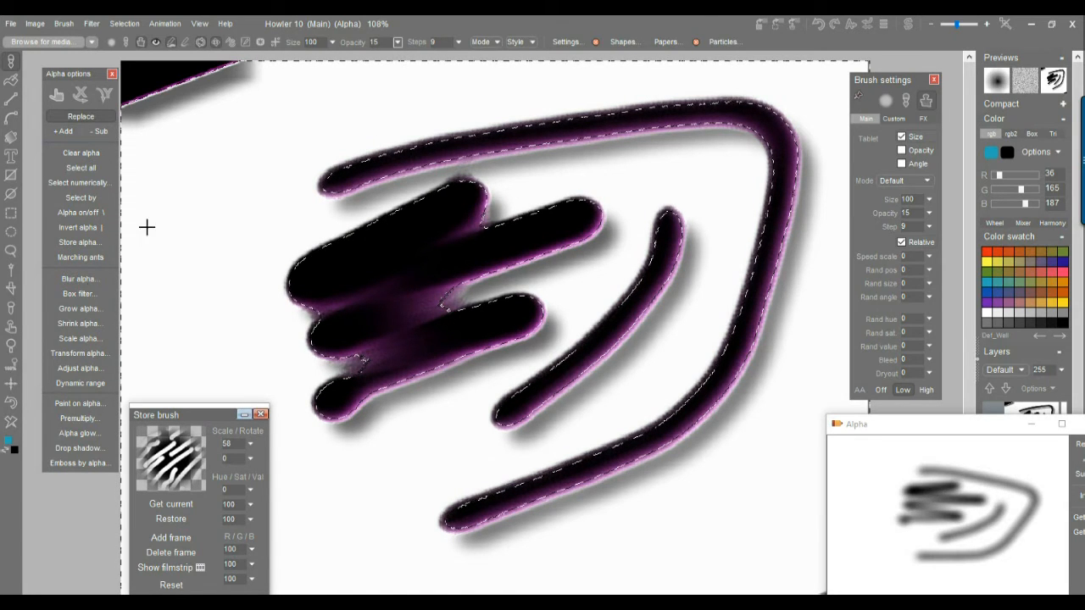
click(121, 25)
click(166, 33)
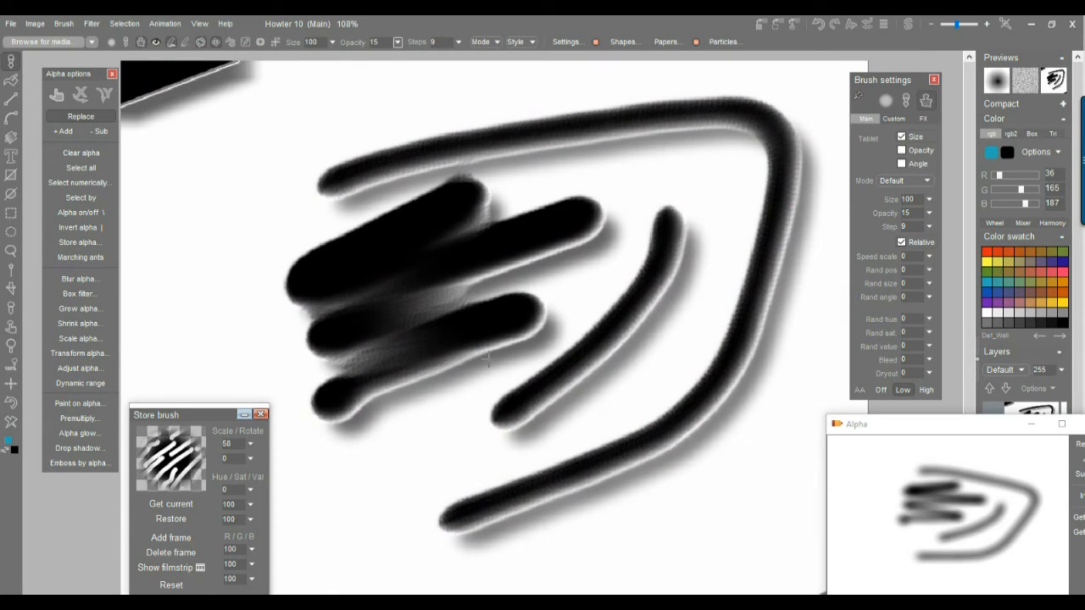
Clear the whole canvas to plain white
click(11, 423)
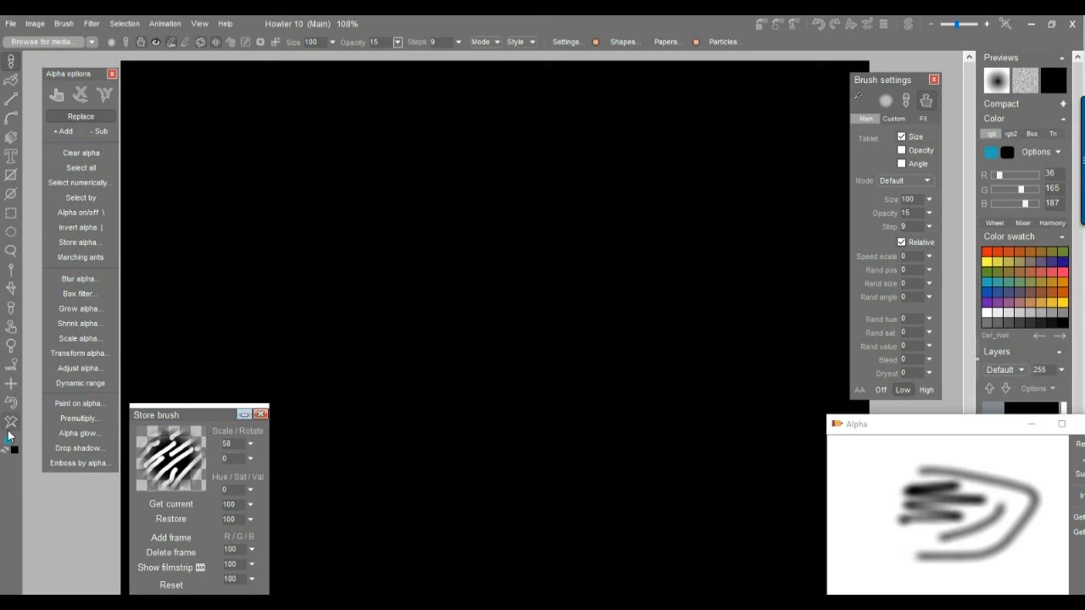
right_click(10, 428)
click(123, 464)
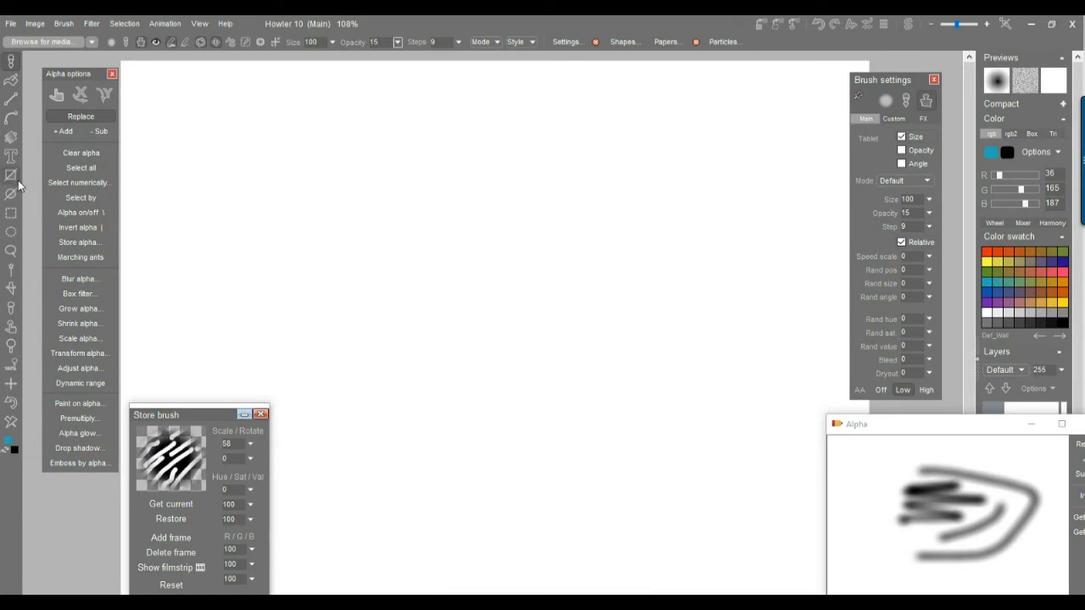
Create a text box reading "Play!" and set its font to Arial at size 230
click(10, 156)
drag(250, 175, 525, 326)
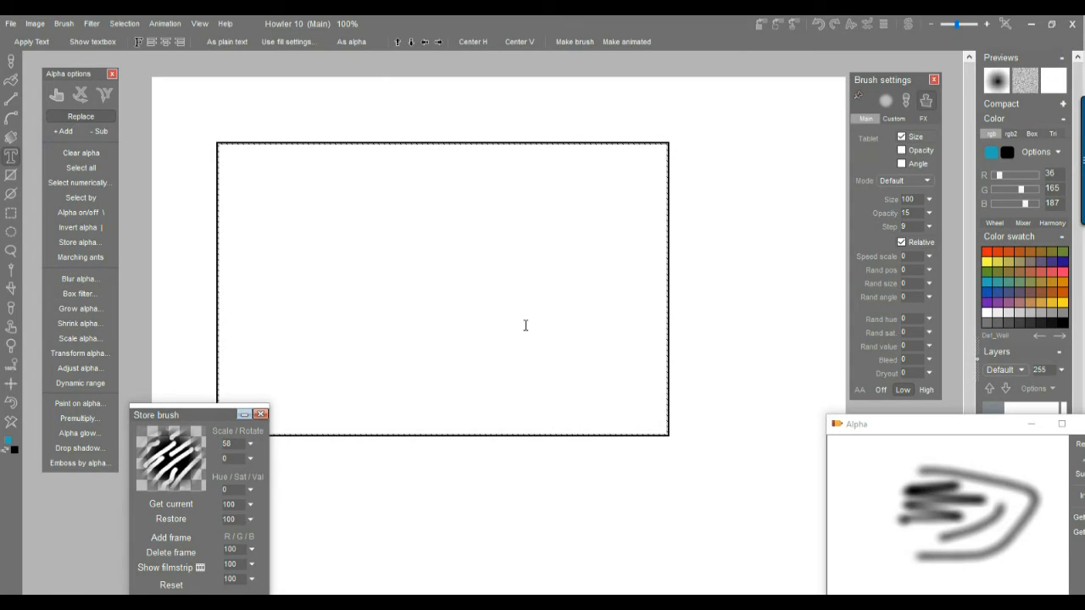
text(Play!)
click(137, 41)
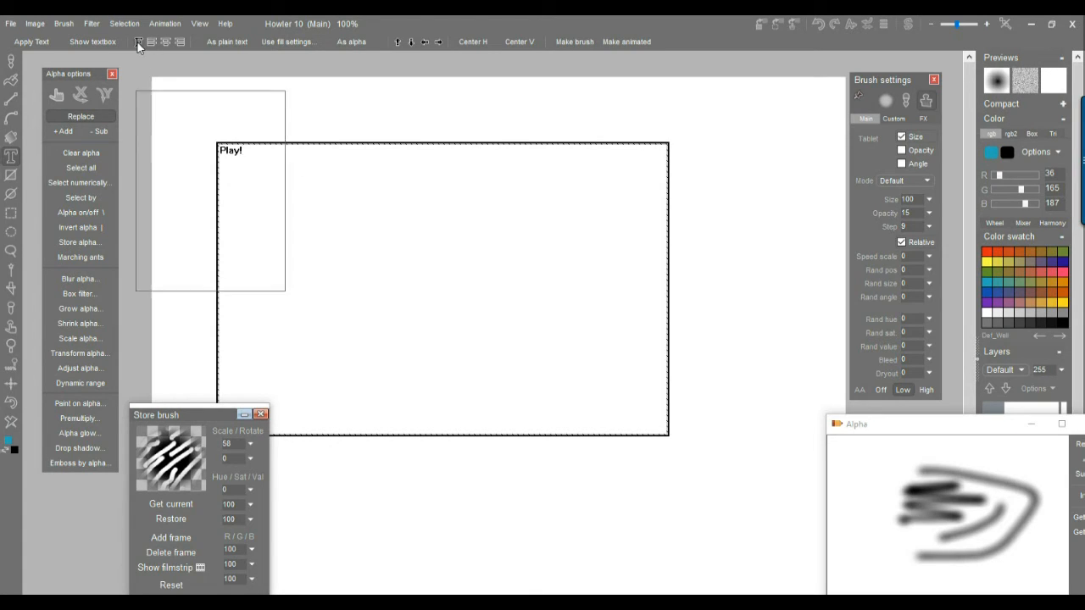
click(367, 85)
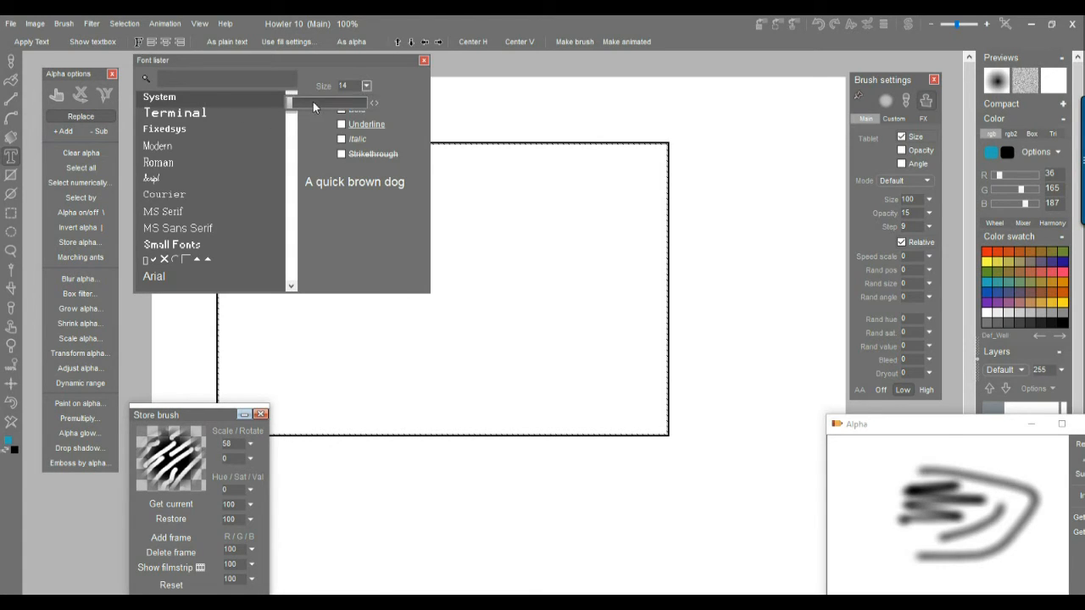
drag(314, 100, 320, 101)
click(161, 278)
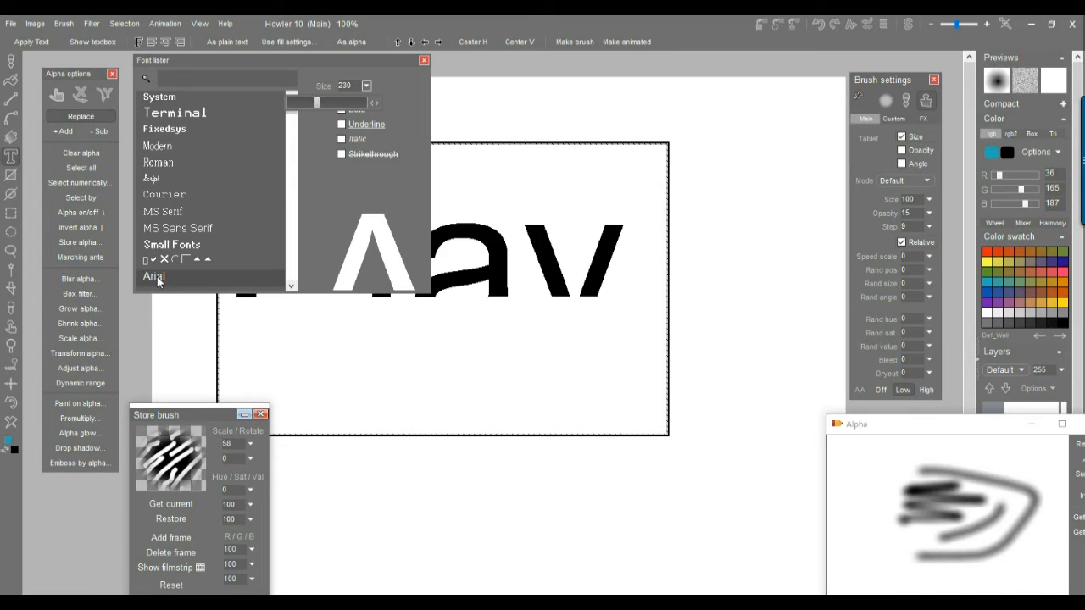
click(424, 61)
Enlarge and reposition the text box to fit the whole word, and convert the text into an alpha
drag(666, 434, 738, 410)
drag(548, 533, 546, 341)
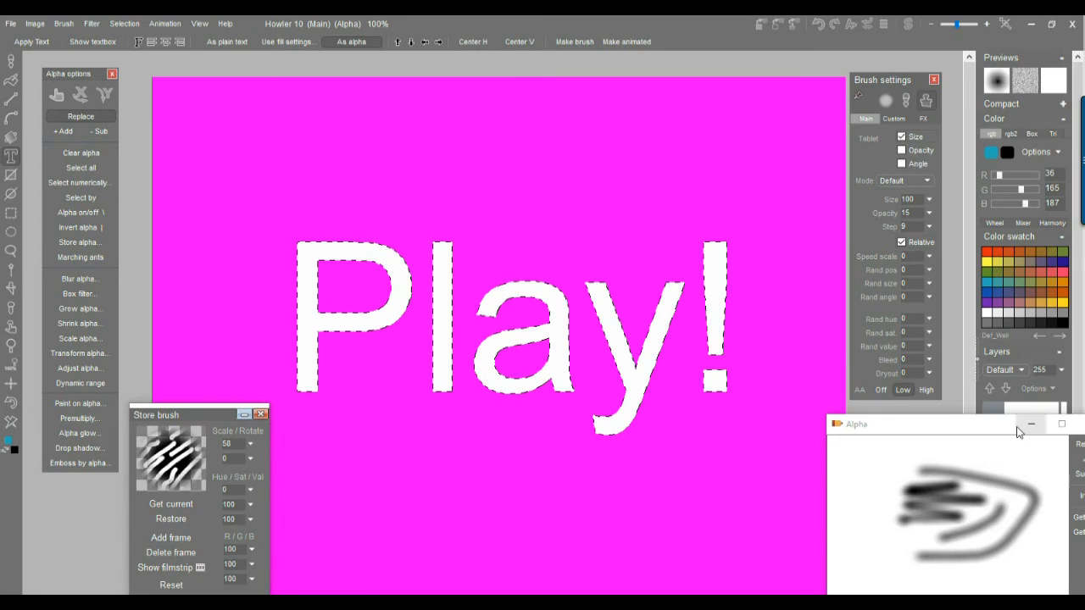
Capture the "Play!" alpha in the stored Alpha window, shrink that window and move it clear of the text
drag(982, 428, 813, 353)
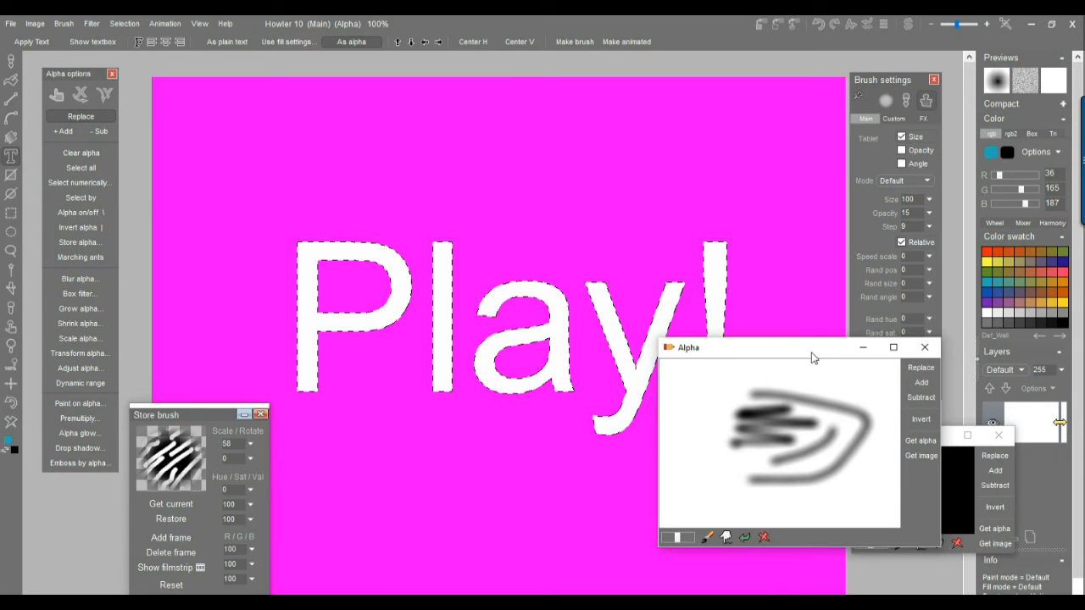
click(920, 456)
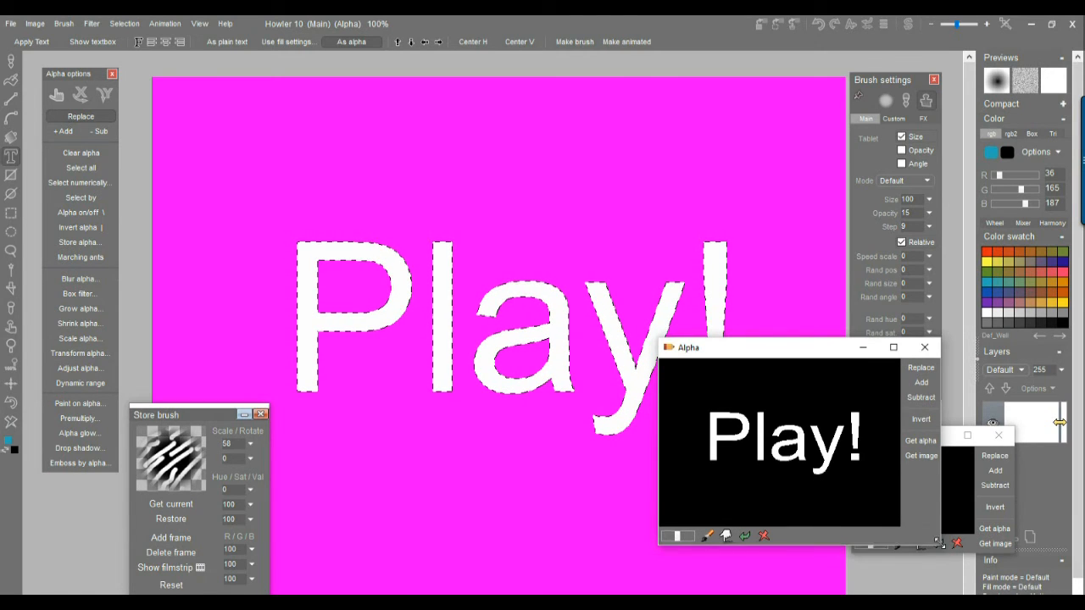
drag(941, 546, 862, 484)
drag(727, 356, 937, 350)
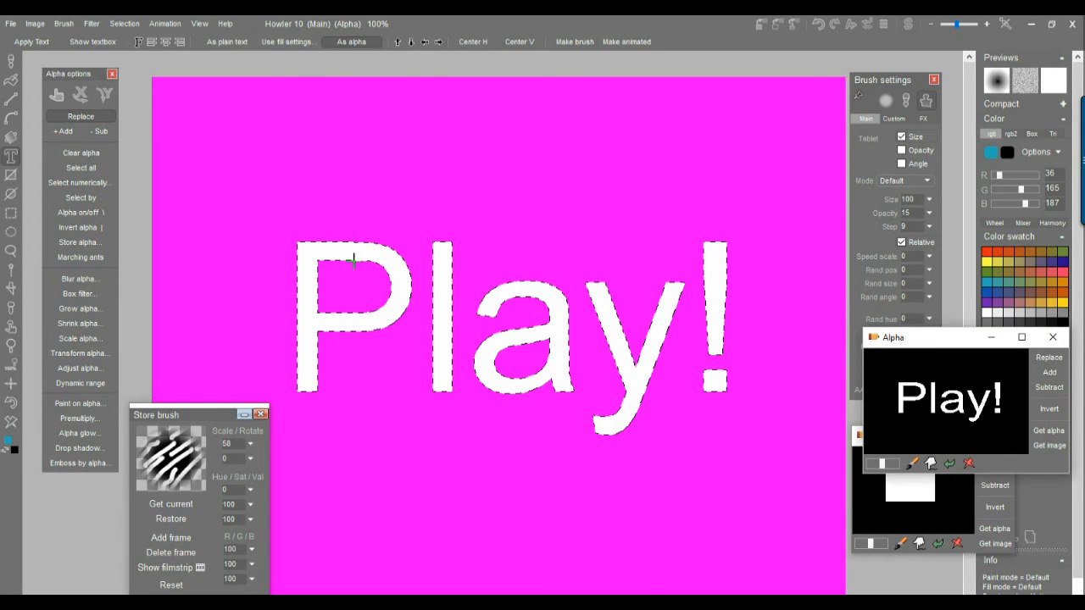
Grow the "Play!" text selection by a size of 5
scroll(343, 255, up, 5)
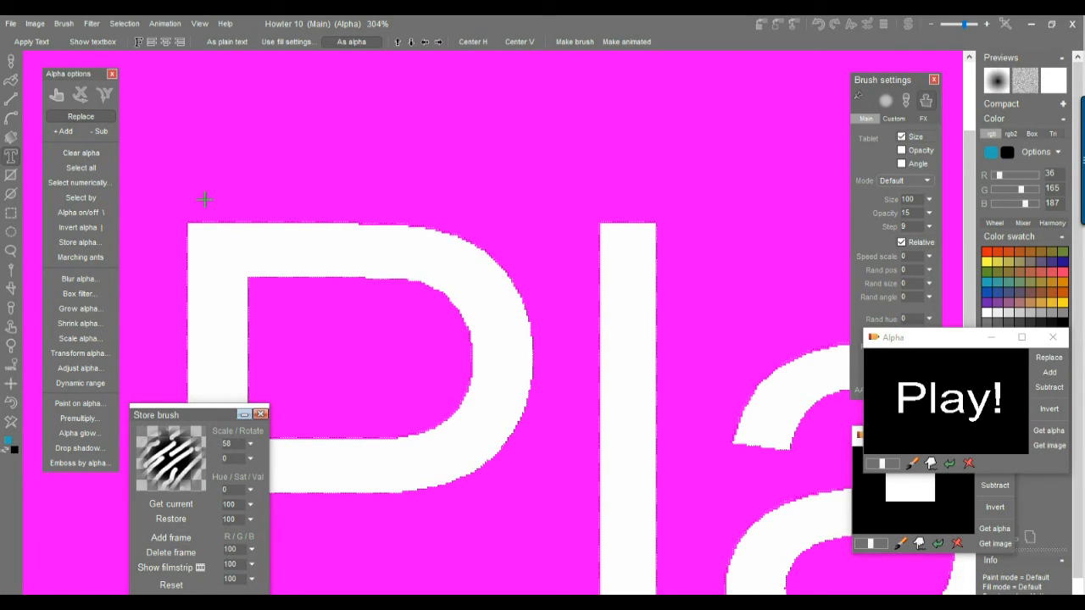
drag(704, 470, 370, 318)
drag(551, 332, 477, 332)
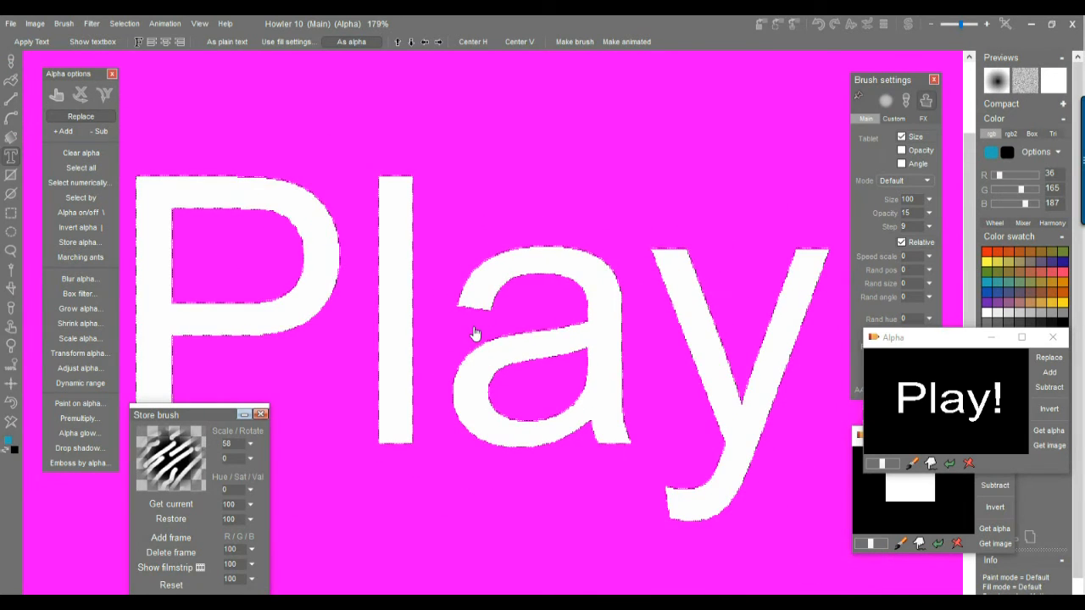
drag(465, 295, 475, 272)
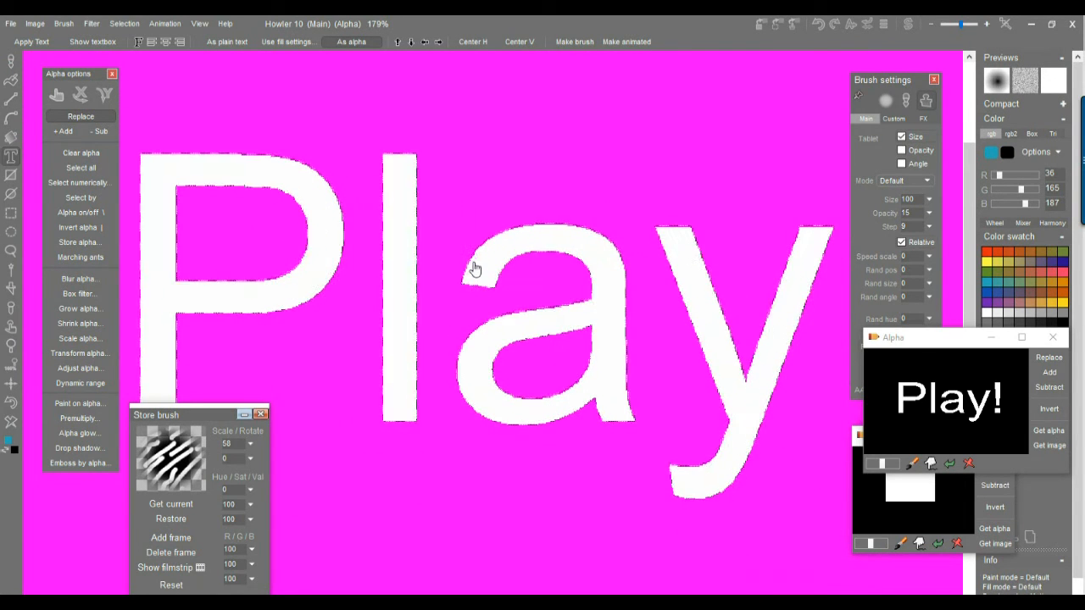
click(118, 25)
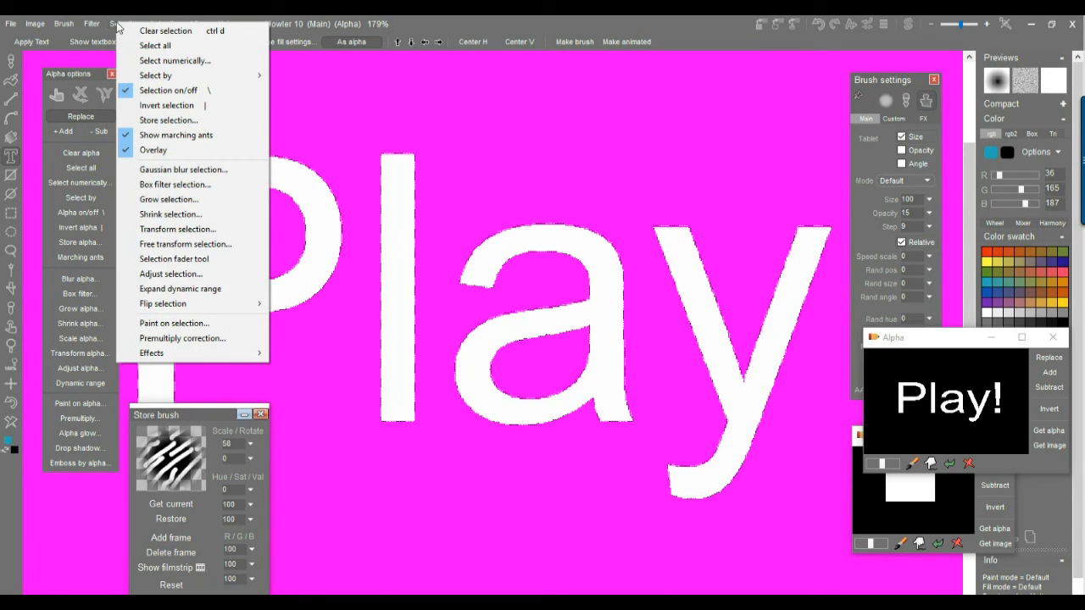
click(166, 200)
drag(491, 323, 503, 323)
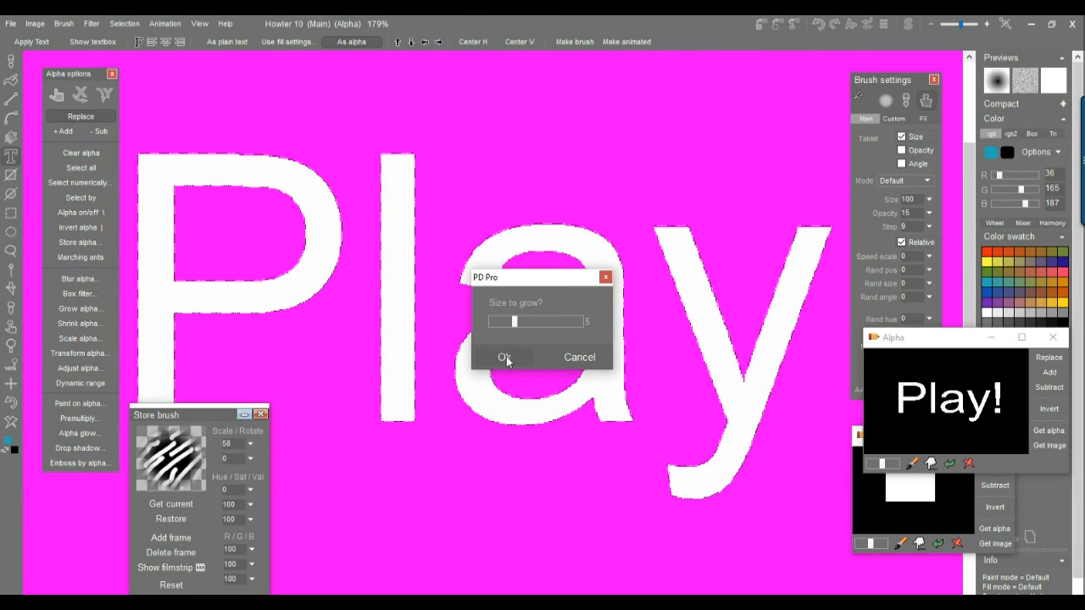
click(504, 357)
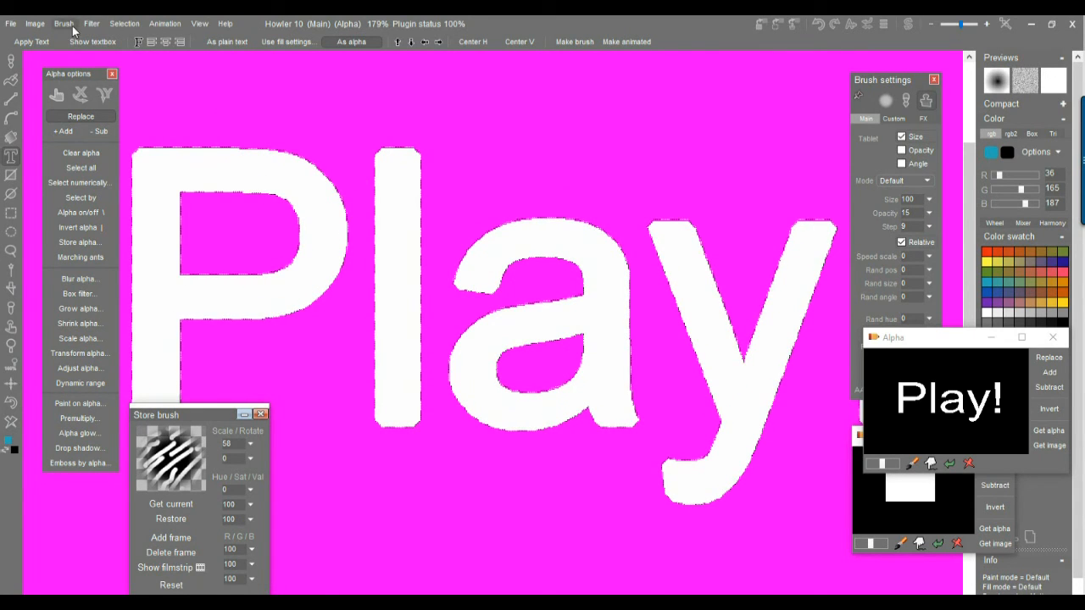
Store the grown selection as a new alpha, then enlarge both "Play!" alpha windows and place them side by side
click(125, 25)
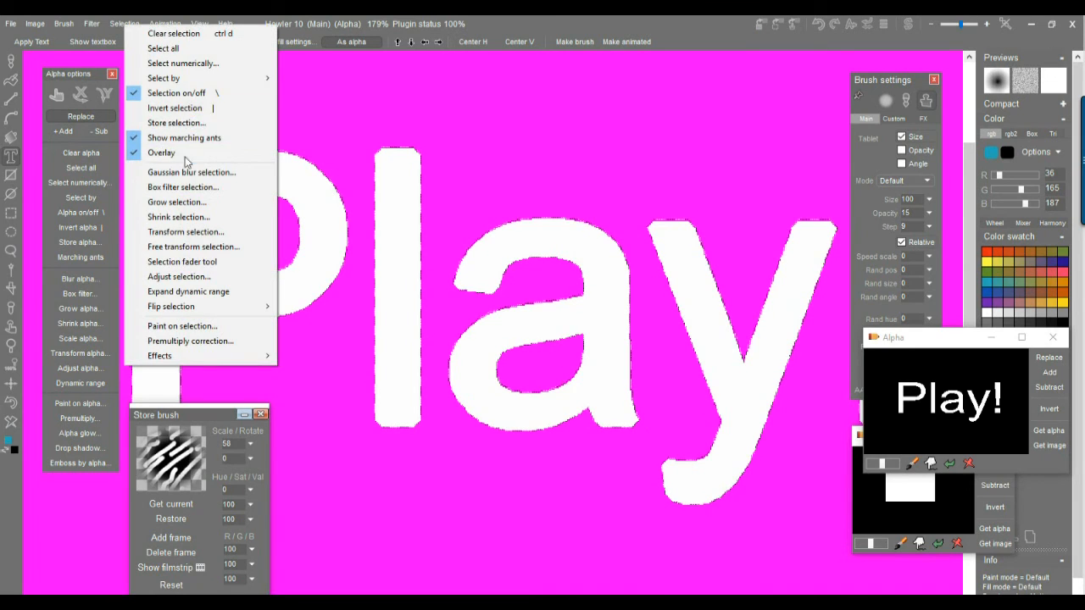
click(181, 125)
drag(881, 467, 421, 411)
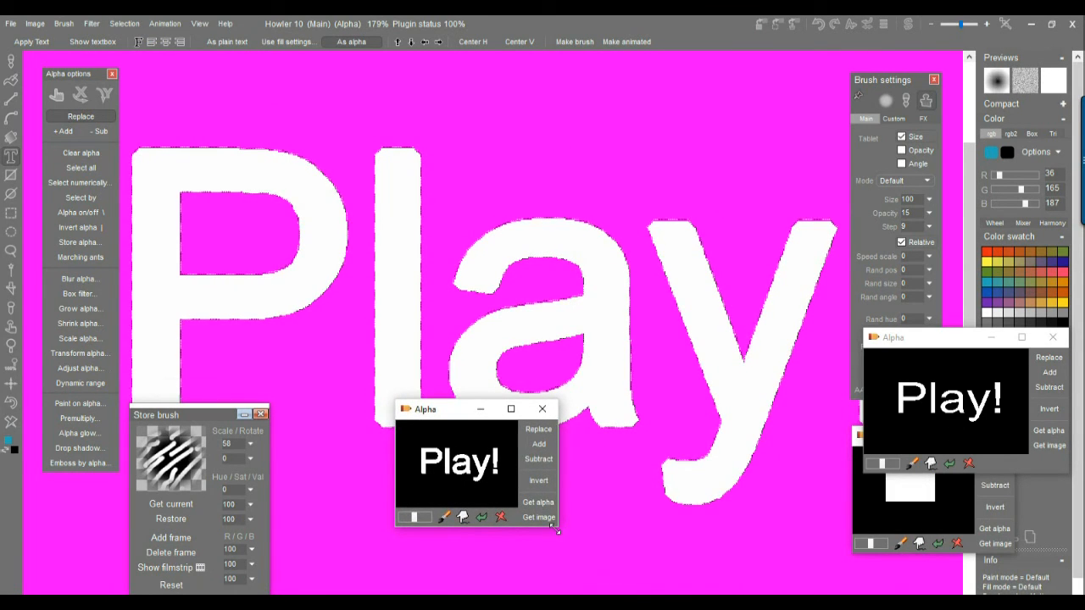
drag(555, 526, 643, 575)
drag(925, 345, 728, 417)
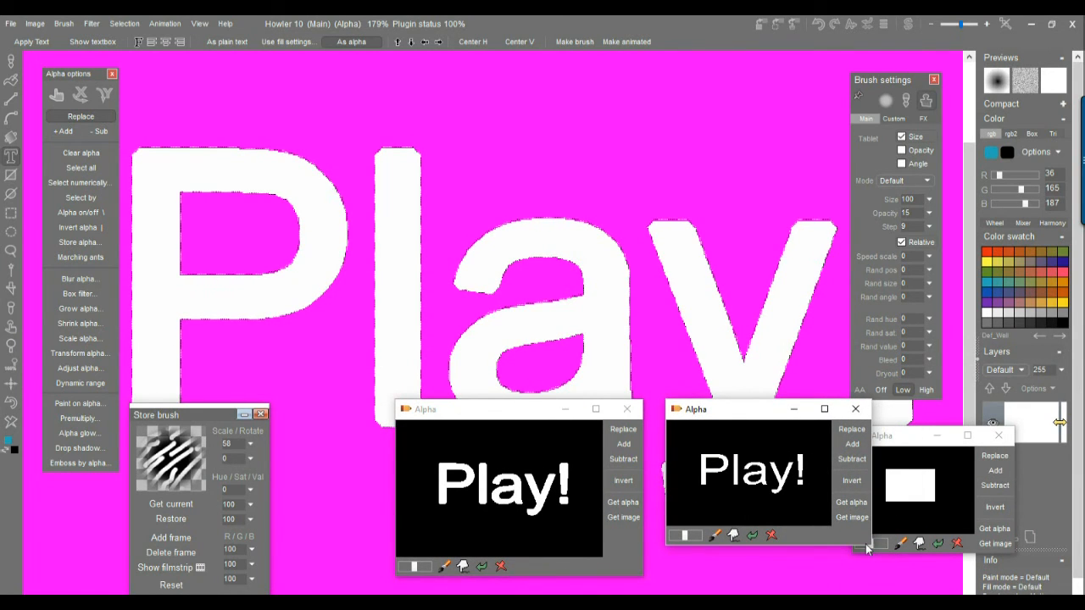
drag(871, 544, 919, 579)
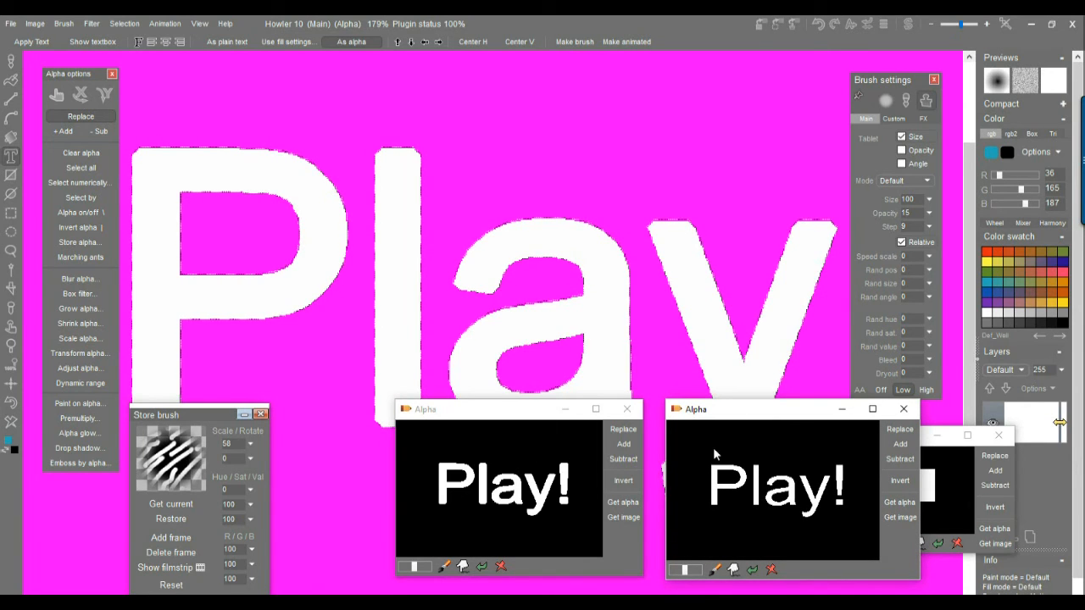
Replace the current selection with the thicker stored alpha and subtract the original "Play!" alpha to leave only an outline
click(623, 430)
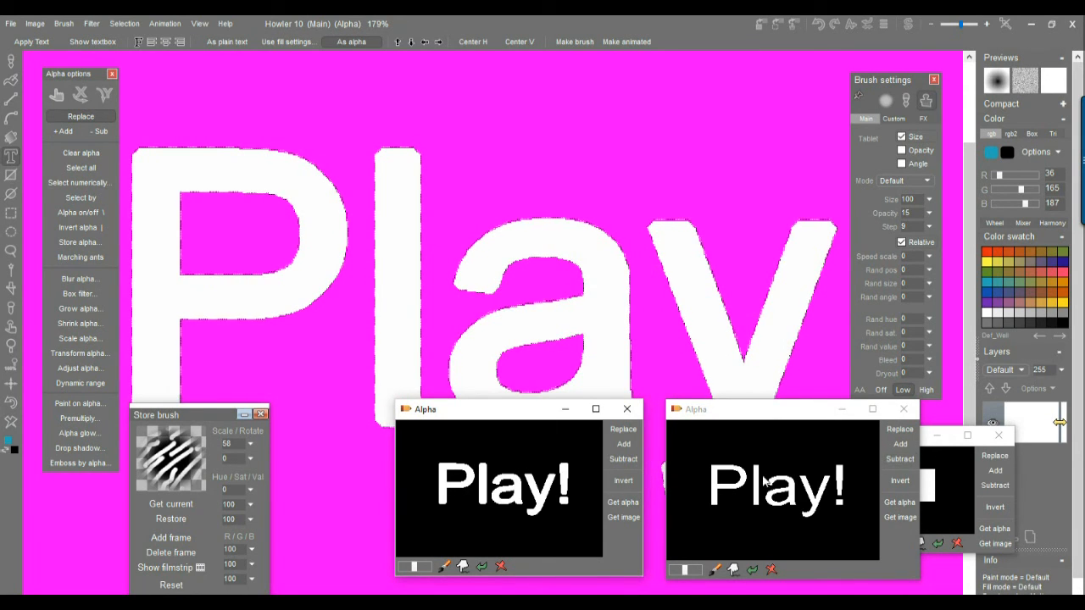
click(902, 462)
click(902, 463)
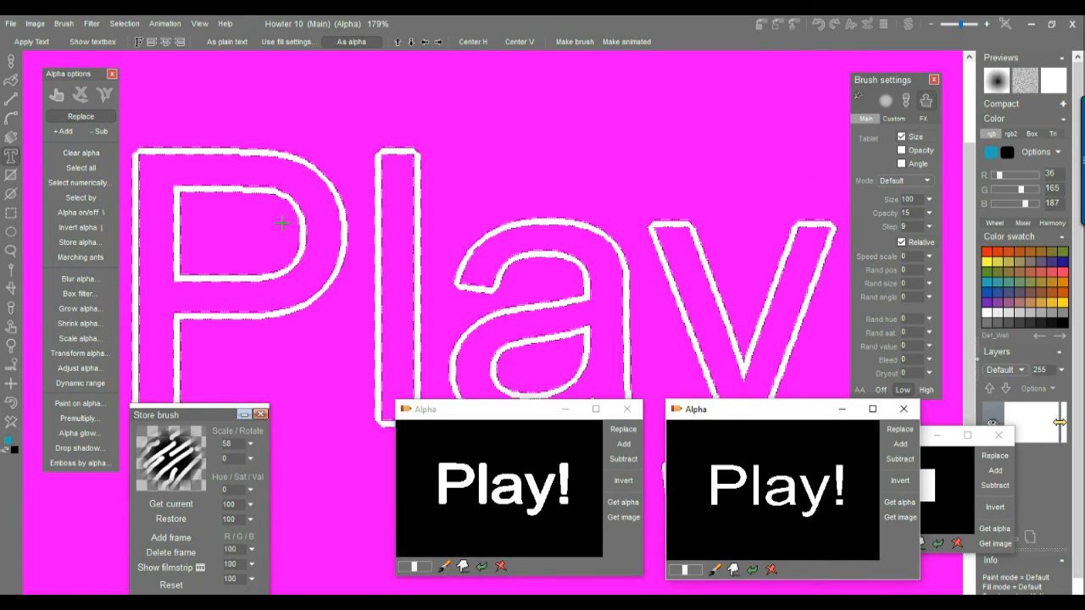
Store the outline selection as a new alpha and move the stored alpha windows clear of the text
drag(393, 235, 424, 283)
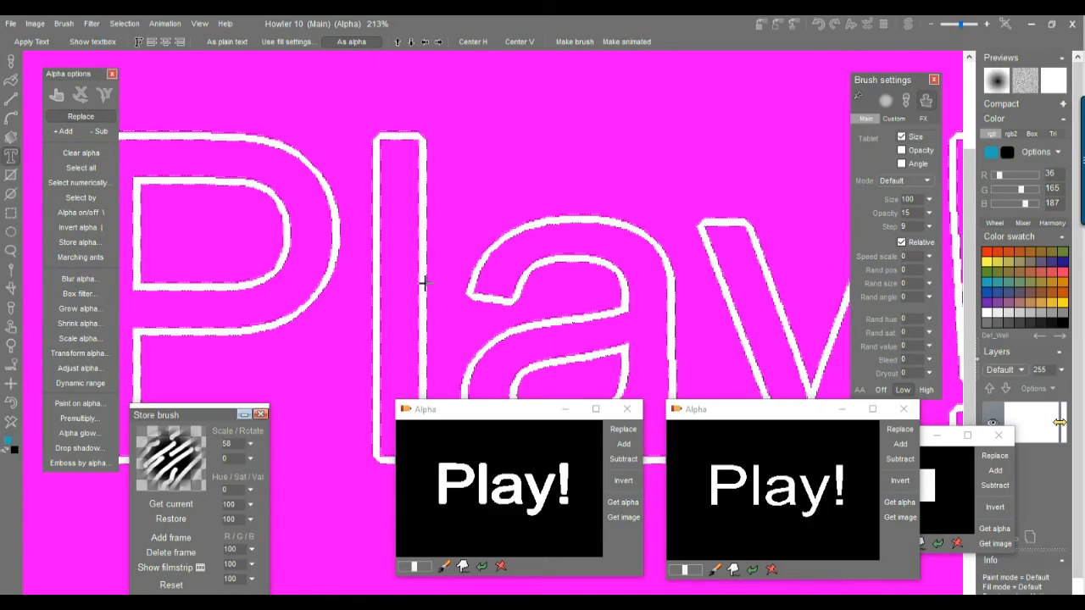
scroll(562, 249, down, 4)
scroll(579, 249, up, 3)
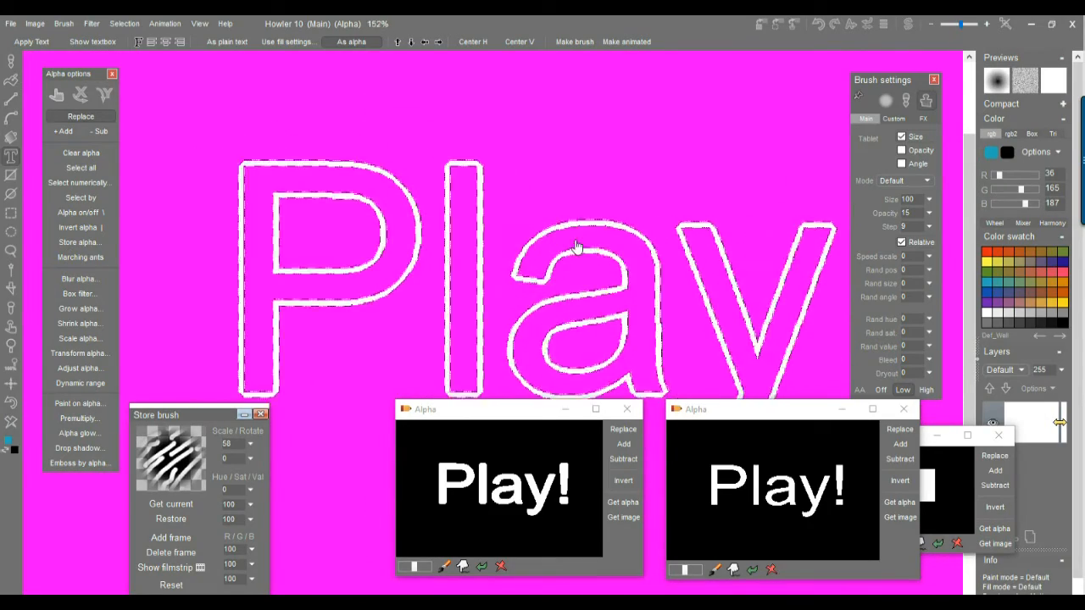
drag(601, 203, 561, 202)
scroll(561, 202, down, 1)
scroll(562, 202, down, 2)
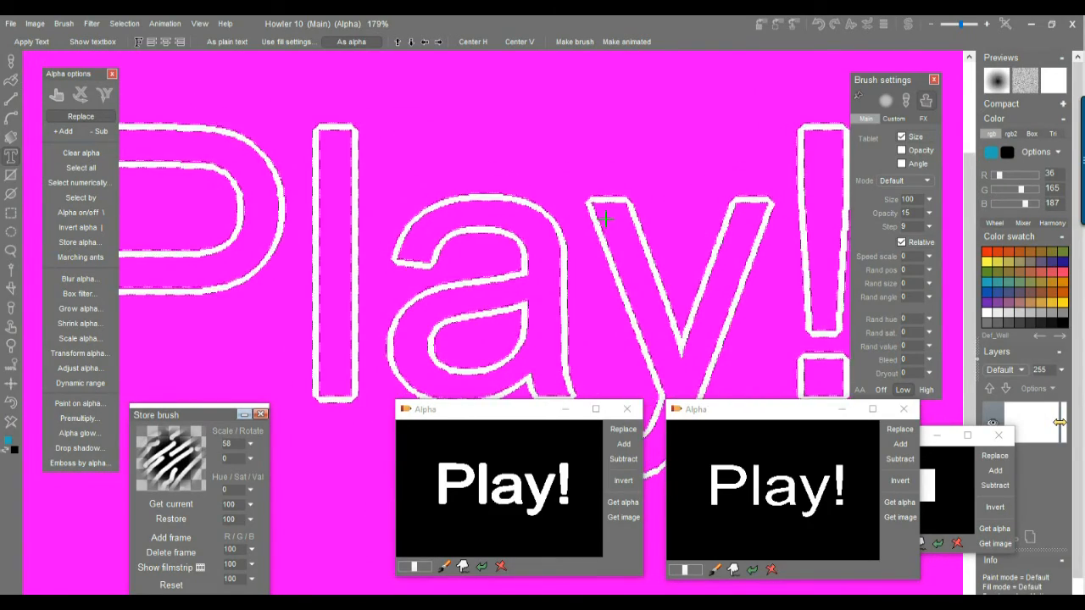
drag(574, 242, 573, 242)
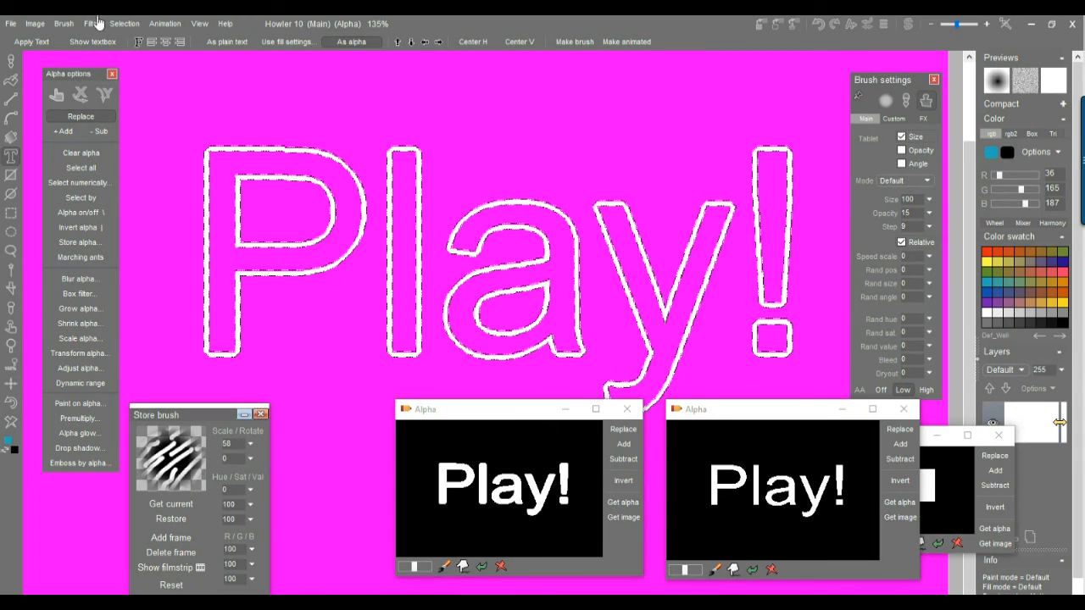
click(12, 82)
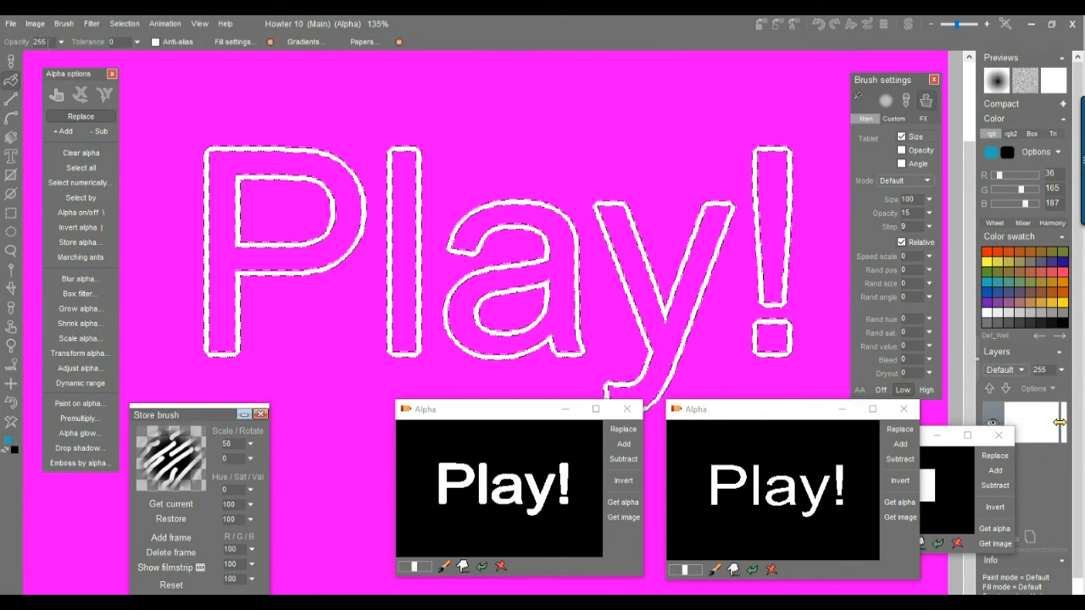
click(121, 23)
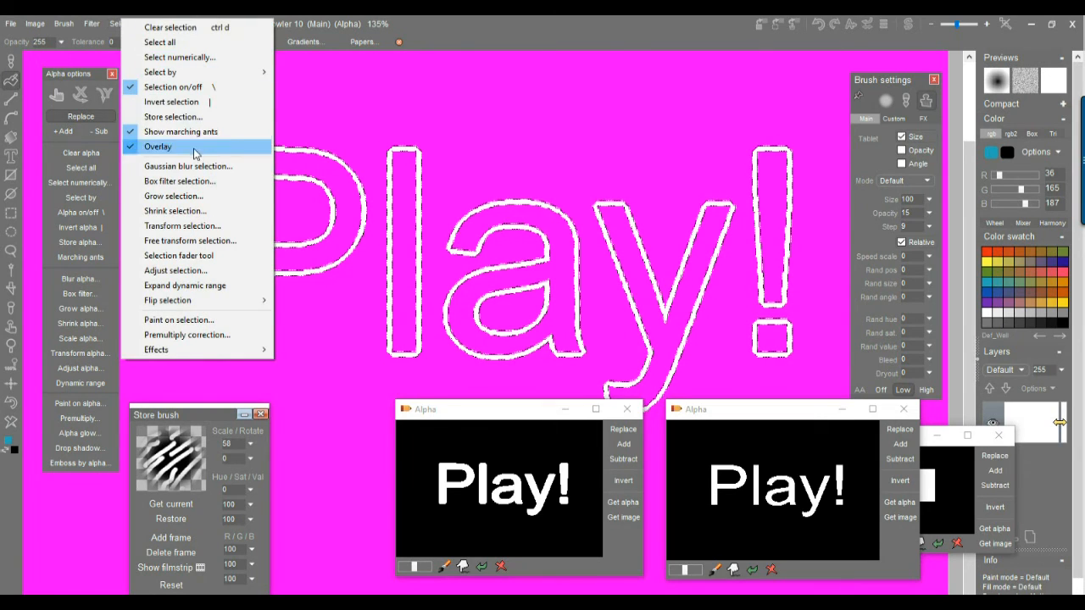
click(170, 117)
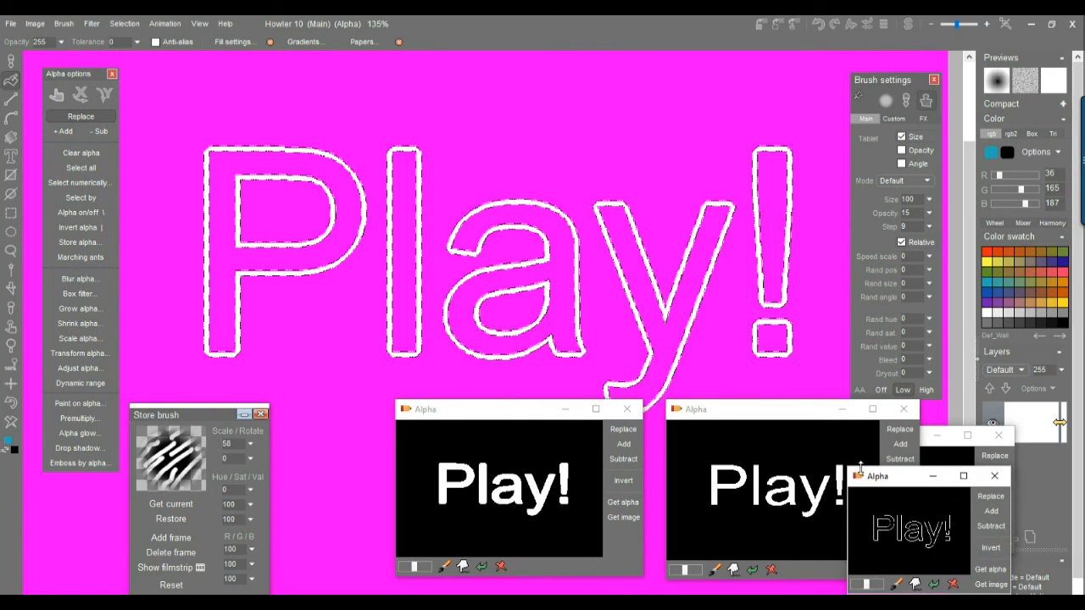
mouse_move(880, 482)
mouse_down()
mouse_move(585, 411)
mouse_move(578, 397)
mouse_move(283, 492)
mouse_move(320, 473)
mouse_up()
drag(450, 402, 509, 479)
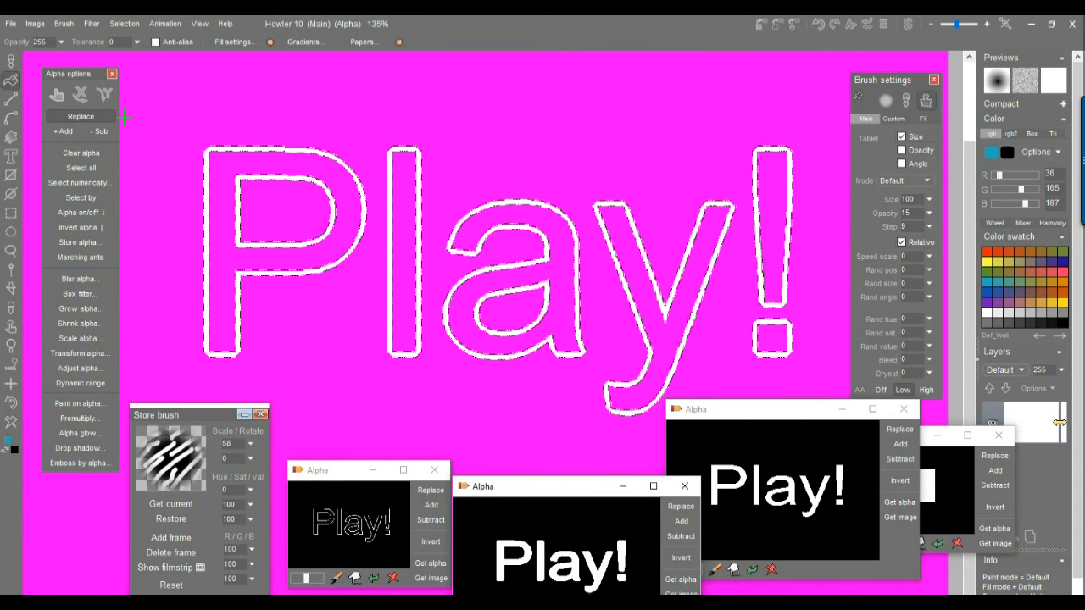
Fill the outline selection with a vertical linear gradient running from yellow at the top through red to black at the bottom
right_click(13, 141)
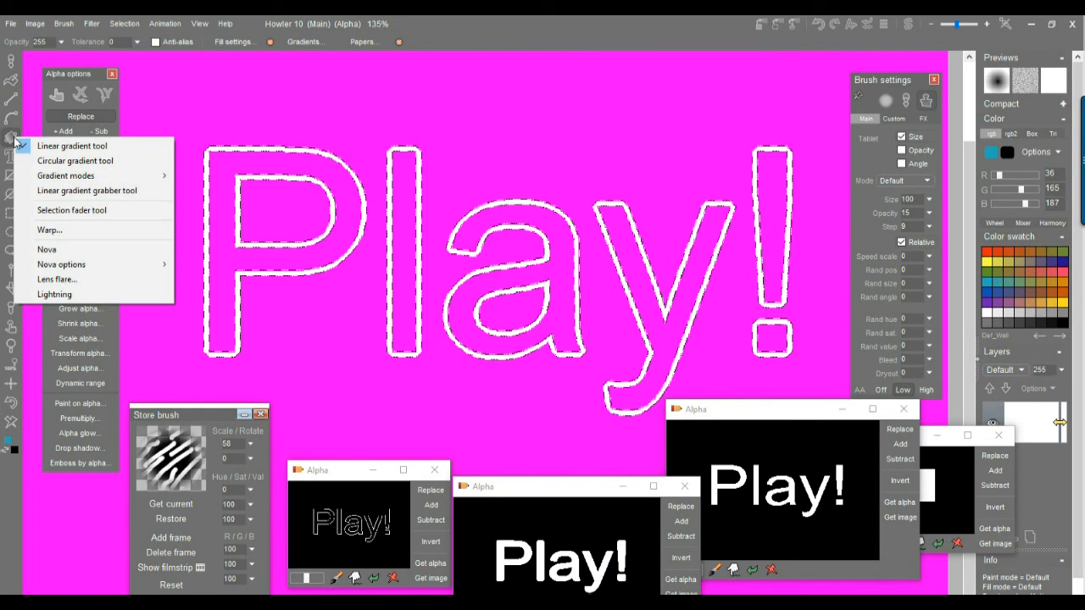
click(18, 145)
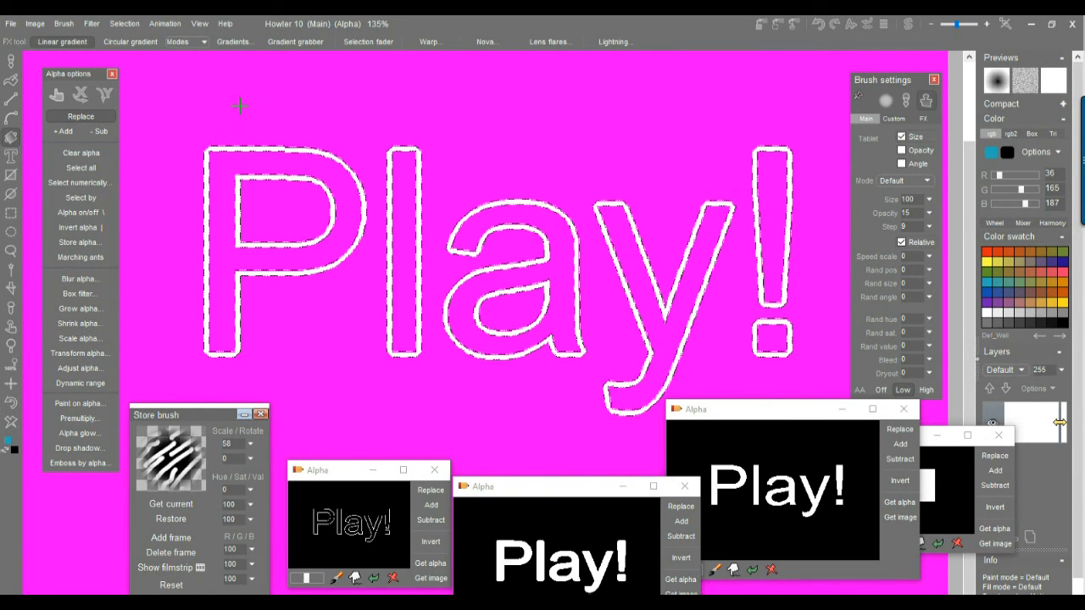
click(231, 42)
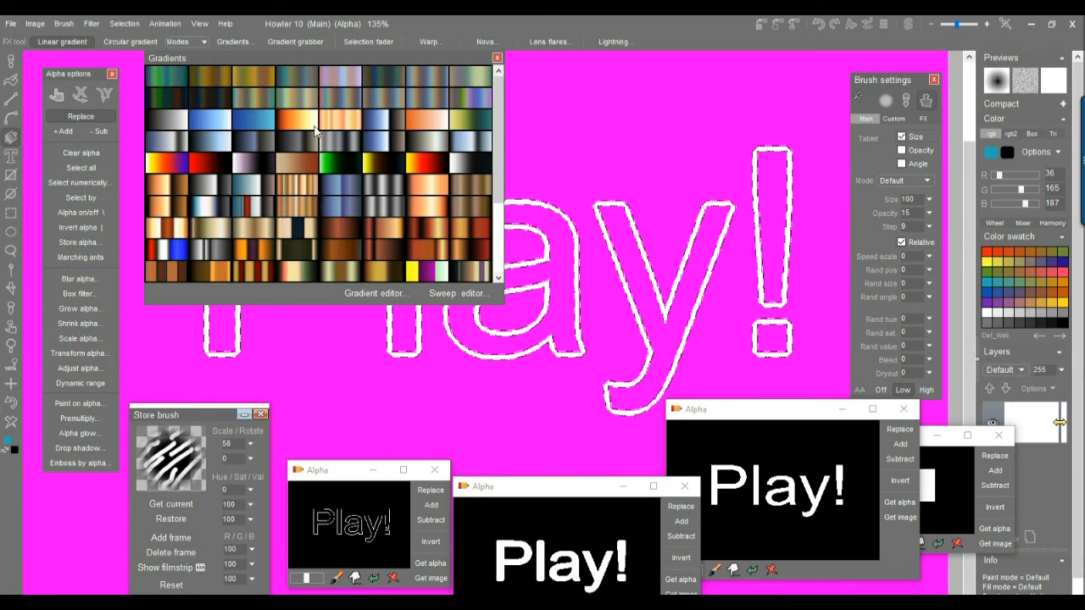
click(425, 167)
drag(523, 415, 509, 128)
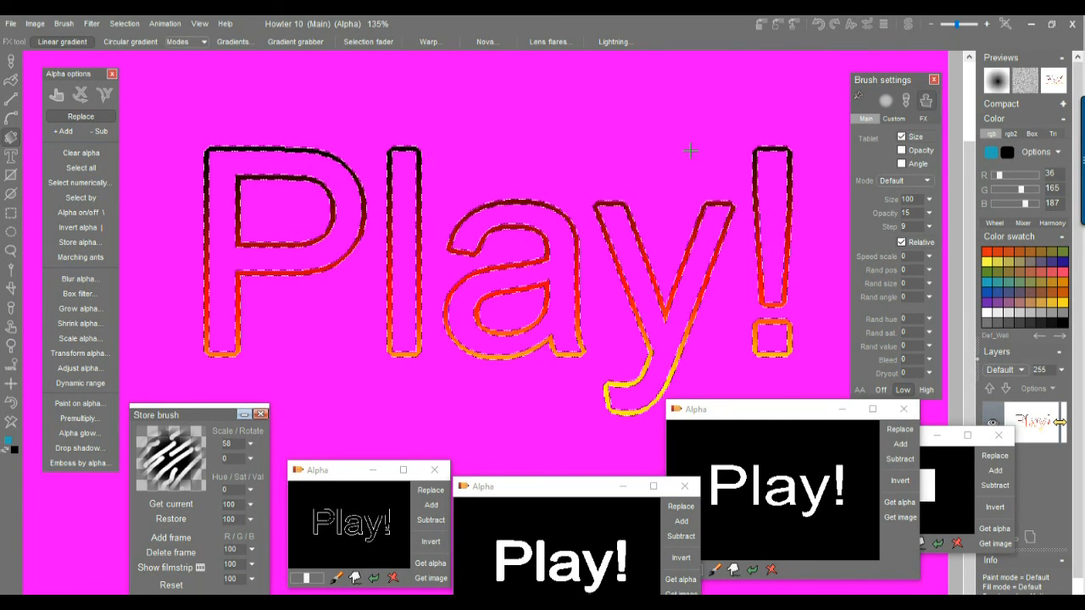
drag(472, 121, 472, 427)
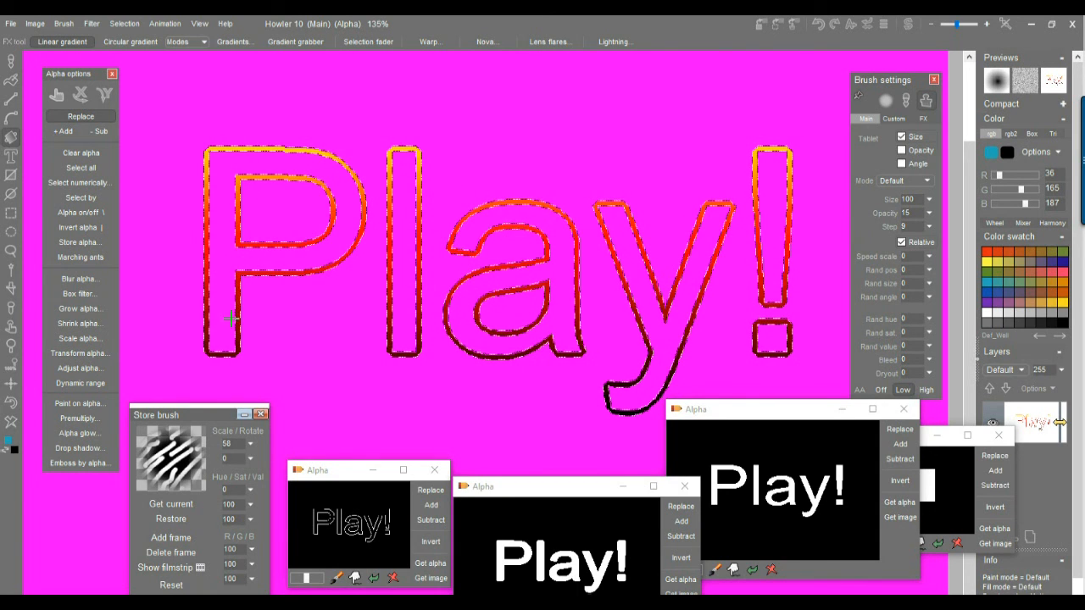
Apply a black, non-inverted drop shadow to the outlined text with X and Y offsets of 8
click(72, 449)
click(567, 371)
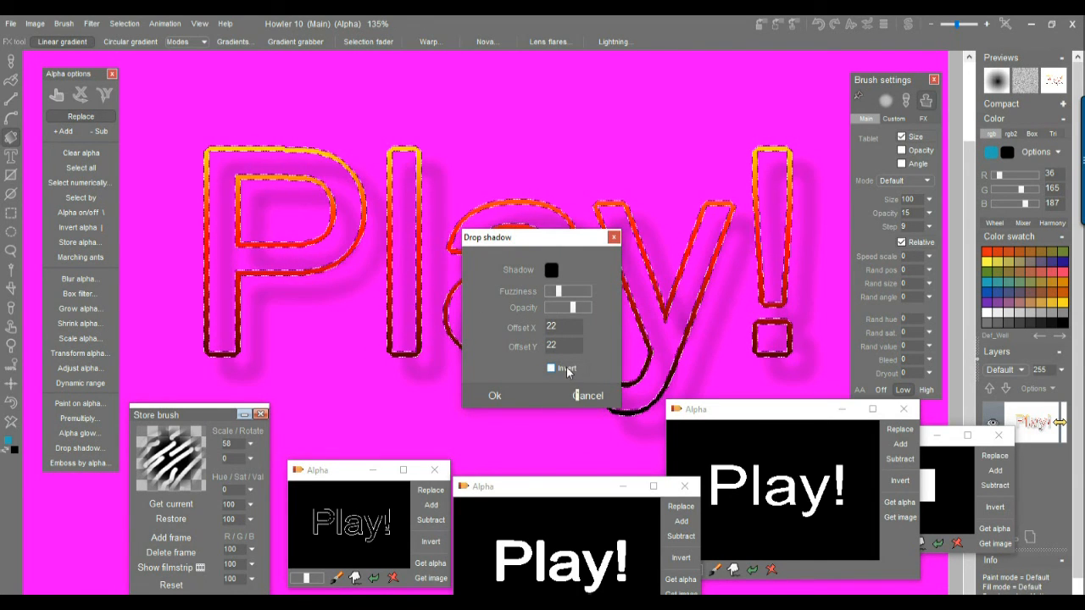
click(568, 370)
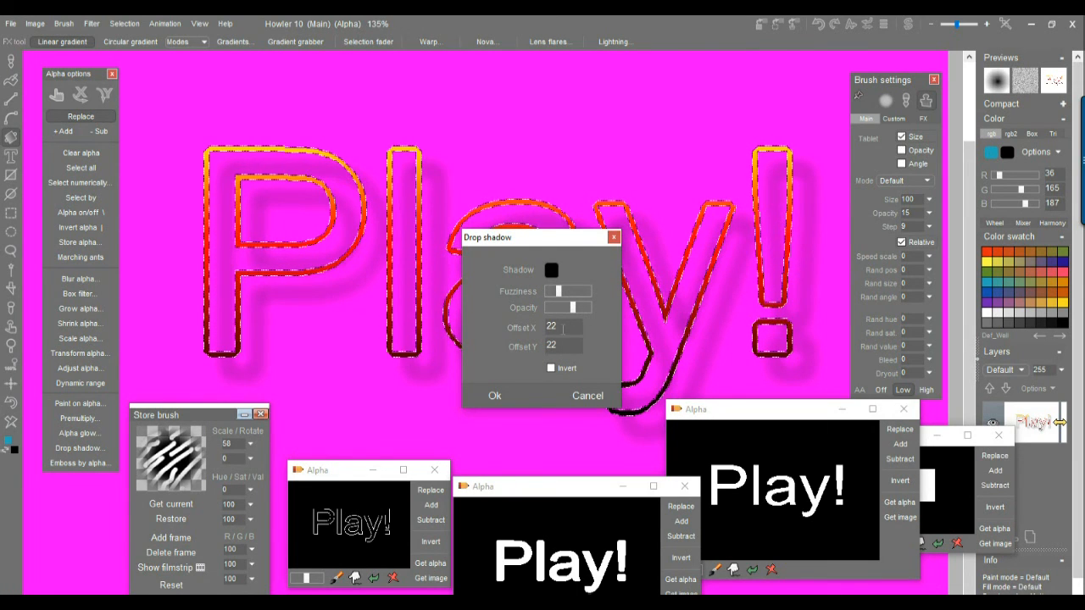
click(525, 351)
text(88)
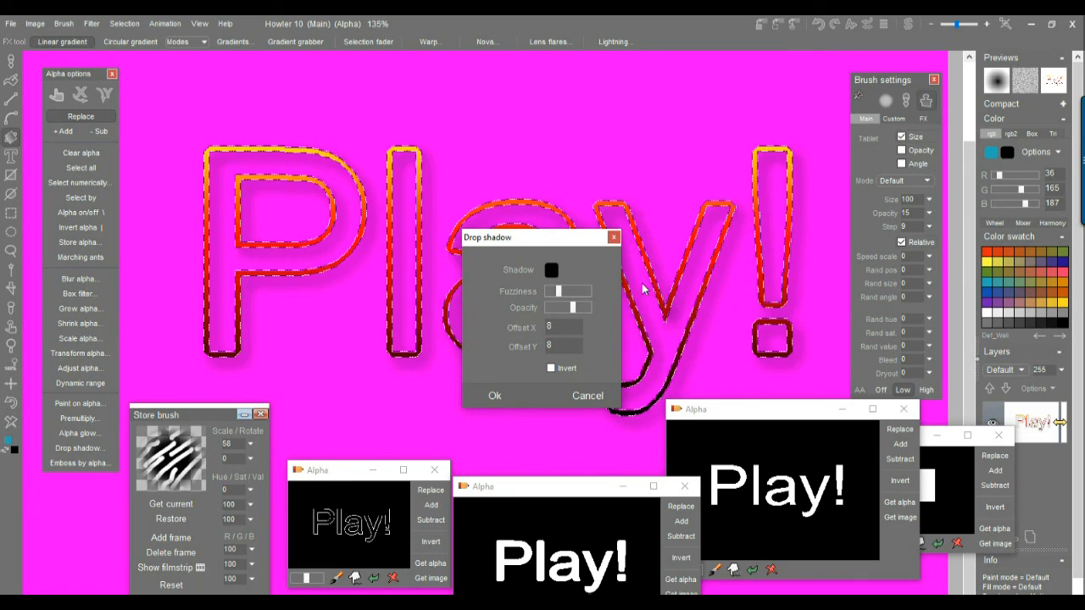
click(494, 396)
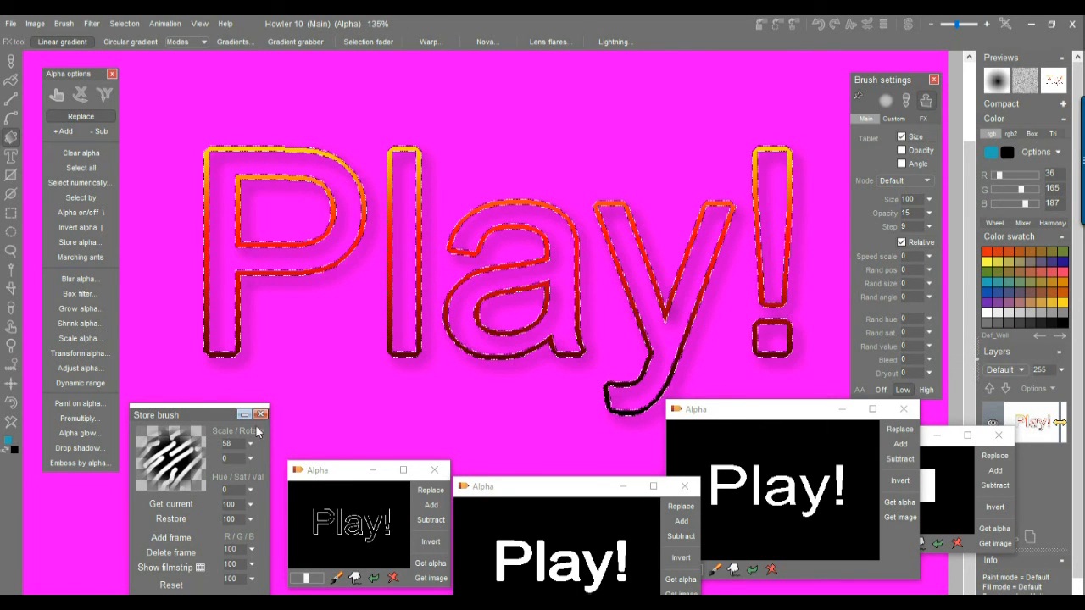
Emboss the outlined text by alpha with smoothness 5 and clear the selection
click(76, 462)
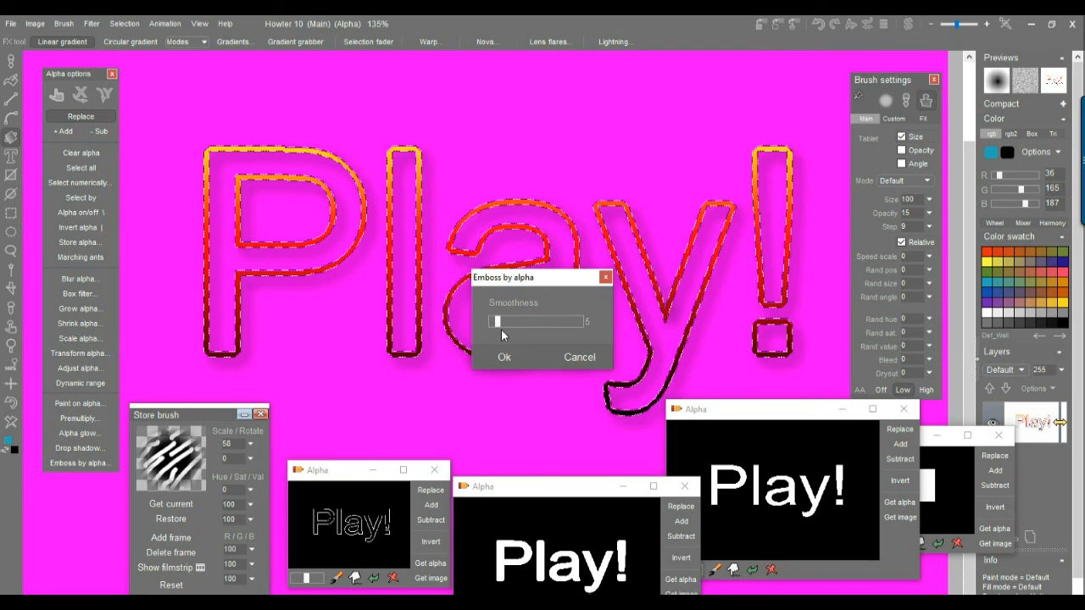
click(503, 357)
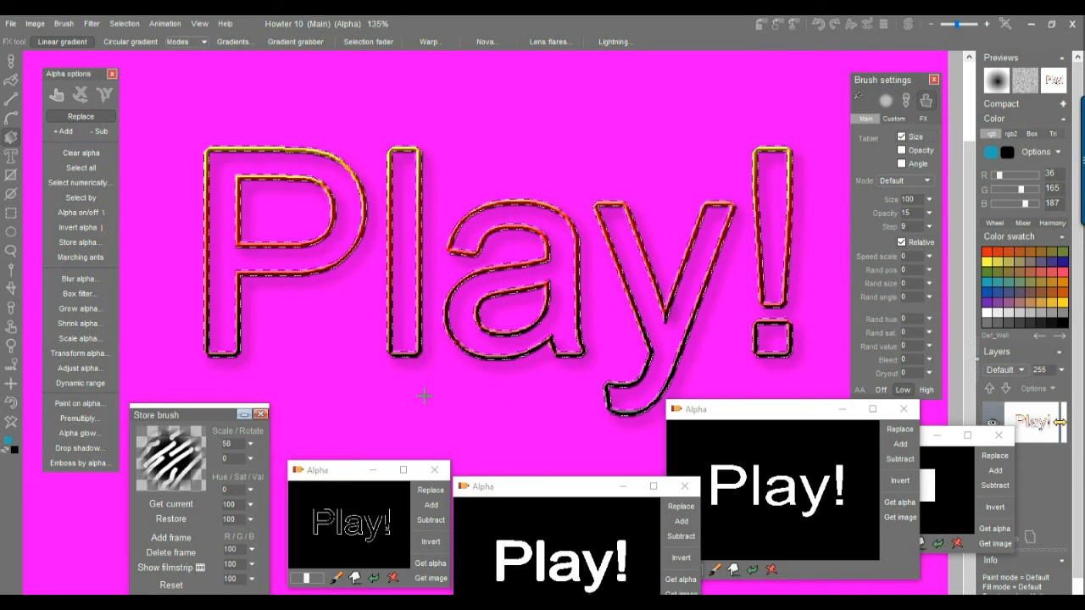
click(124, 22)
click(154, 36)
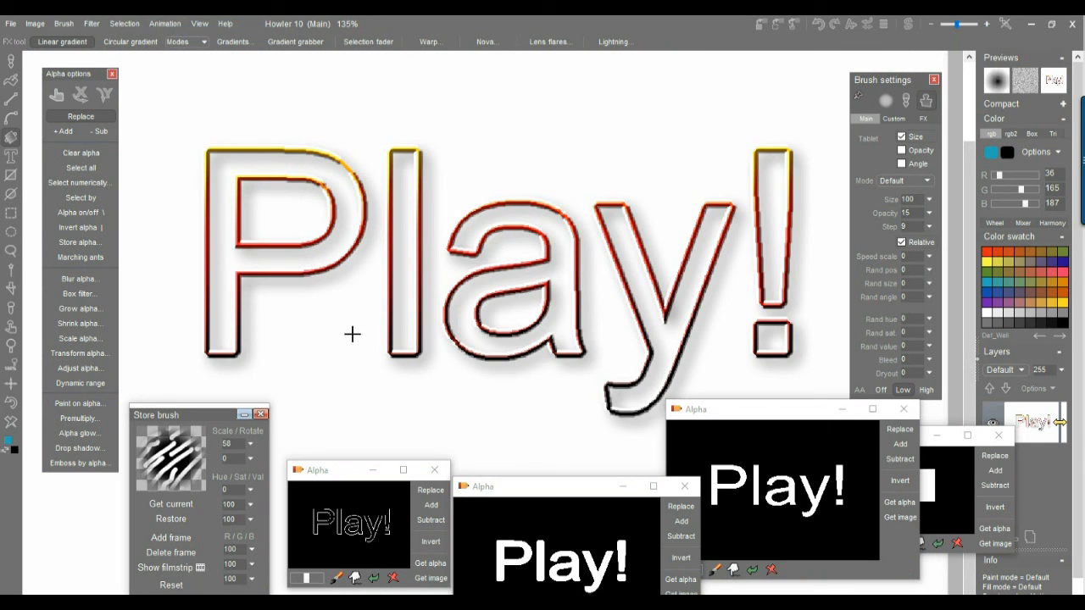
scroll(530, 295, down, 1)
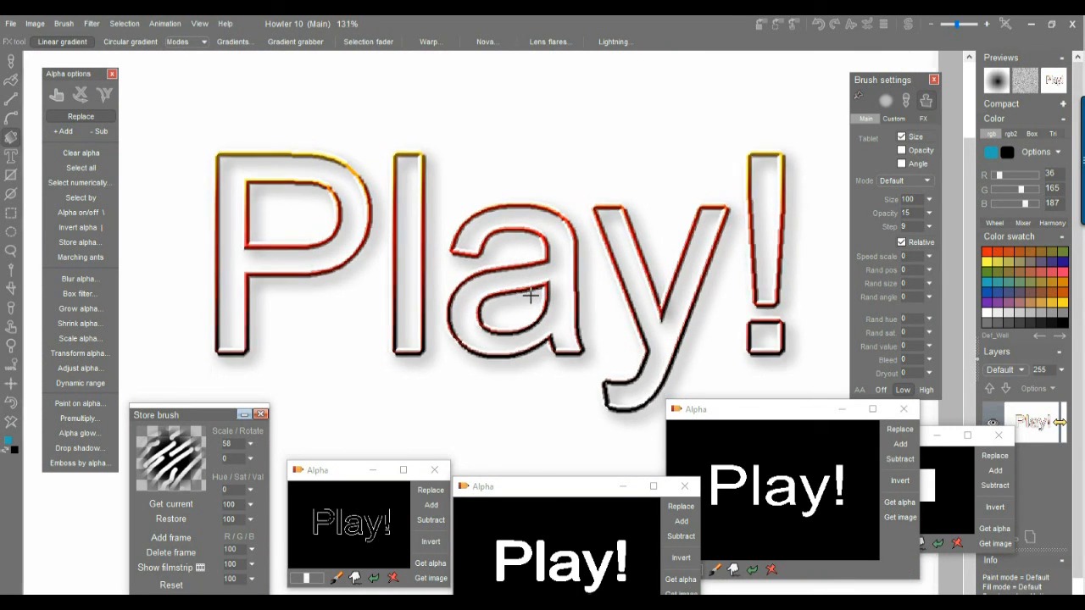
scroll(509, 304, down, 1)
scroll(500, 308, up, 5)
scroll(675, 300, down, 5)
scroll(560, 320, down, 2)
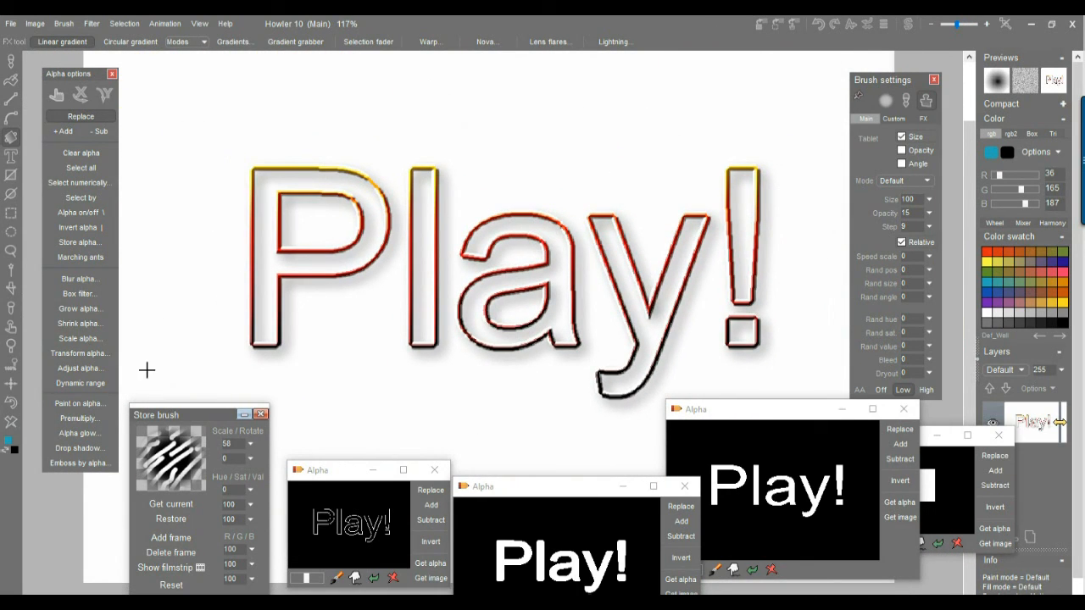